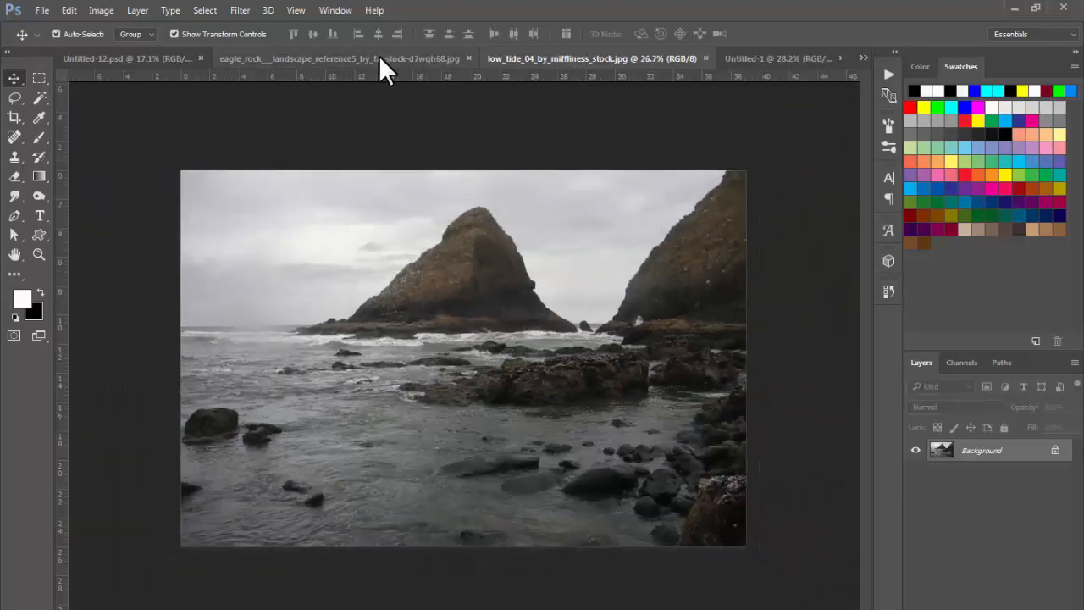
Look over the source images: the eagle rock landscape, the woman in the red dress and the low tide photo
click(373, 60)
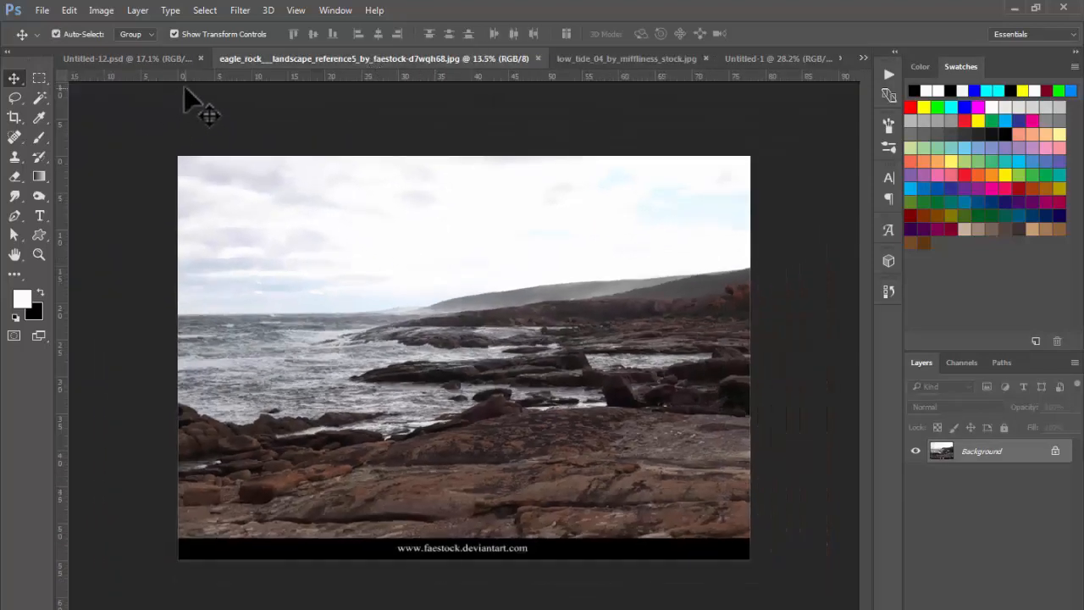
click(129, 58)
scroll(479, 314, down, 1)
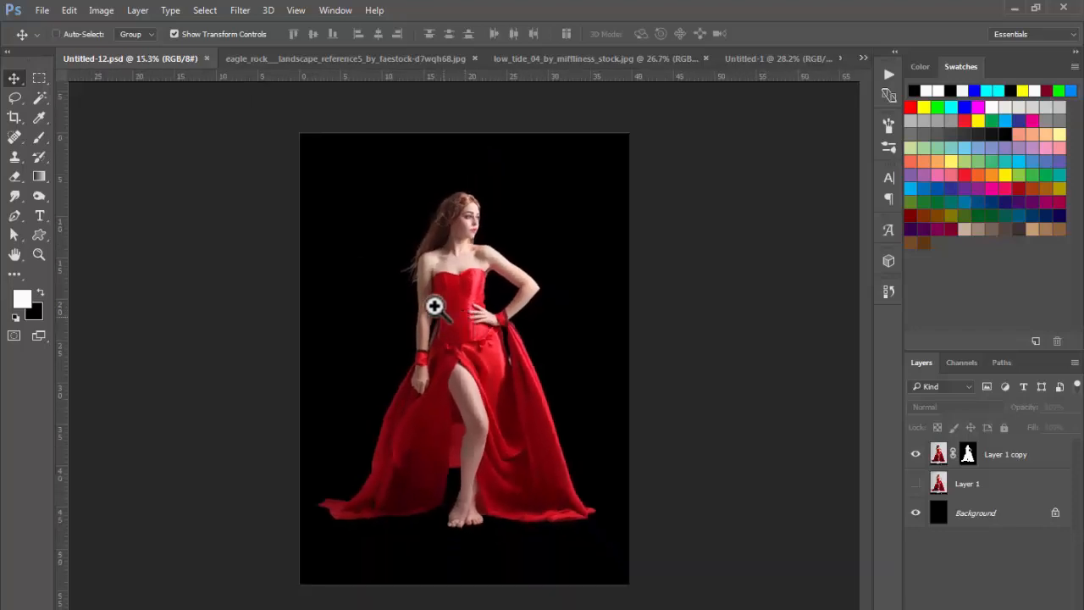
click(368, 61)
click(602, 60)
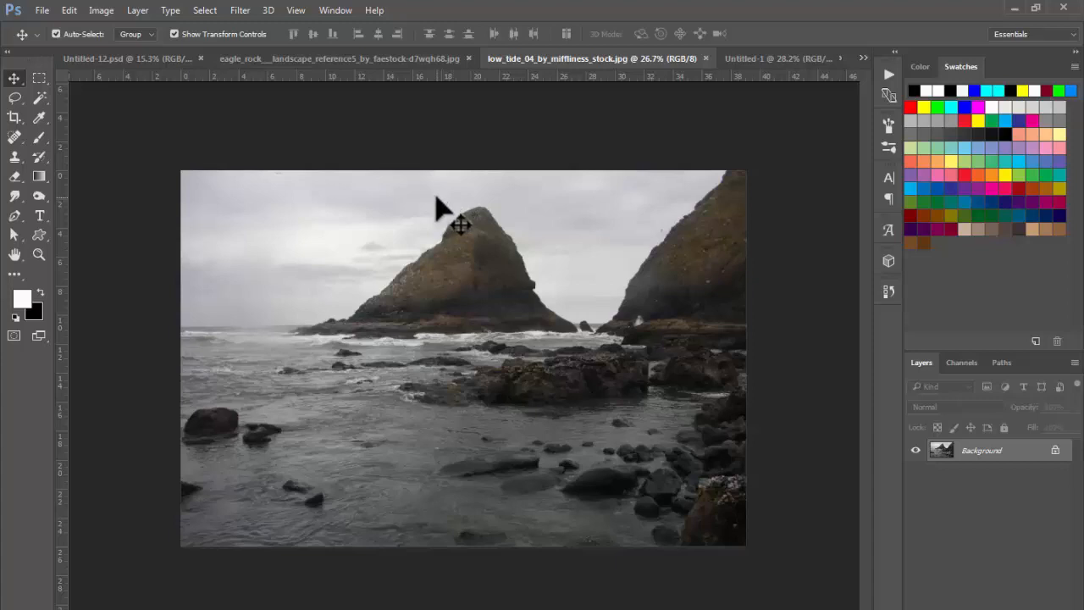
Add a mid-grey Solid Color fill layer above the Background in Untitled-1
click(784, 59)
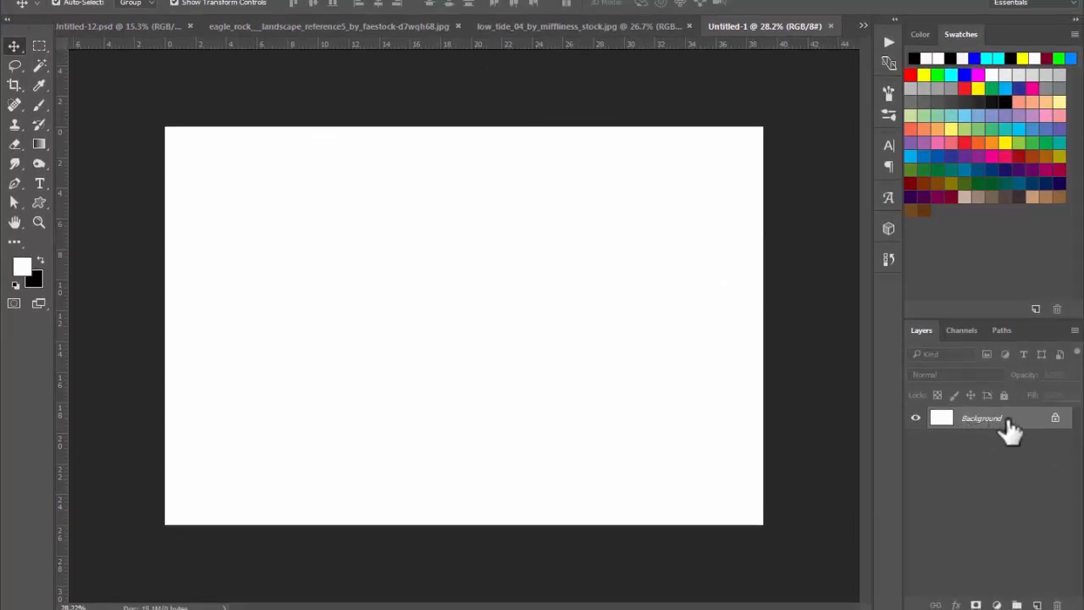
click(996, 605)
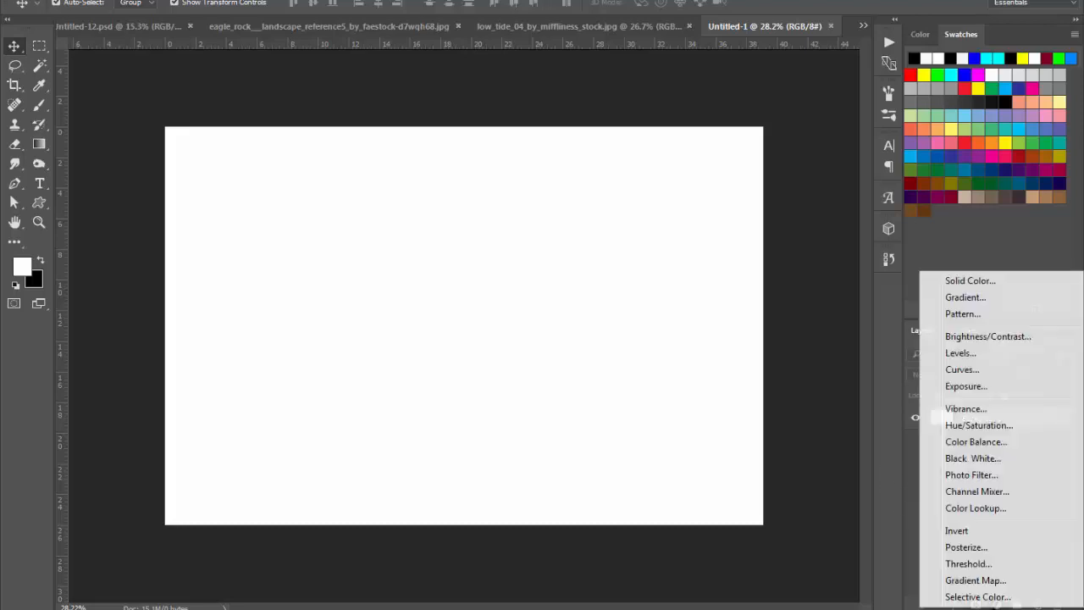
click(971, 282)
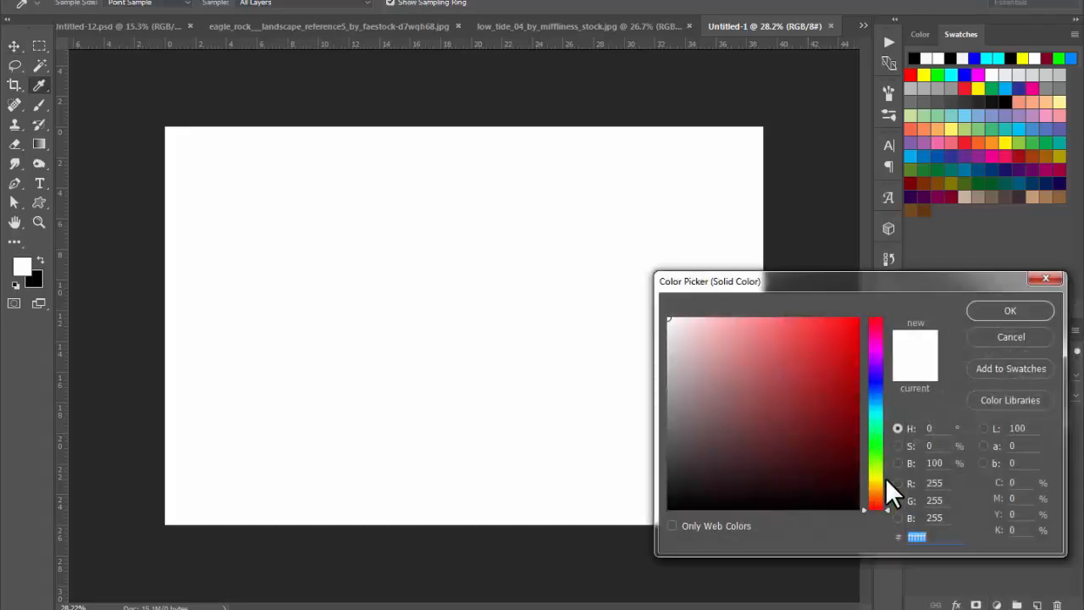
mouse_move(738, 406)
mouse_down()
mouse_move(644, 429)
mouse_move(664, 406)
mouse_move(635, 419)
mouse_move(675, 409)
mouse_move(646, 413)
mouse_up()
click(1007, 312)
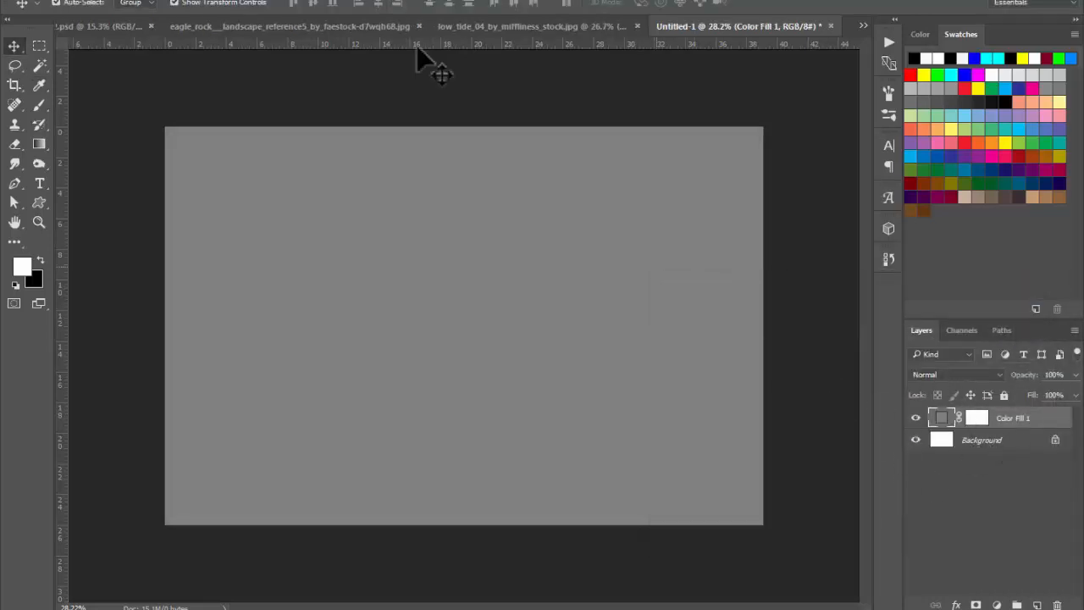
Copy the eagle rock landscape into Untitled-1 above the grey fill, sized to fill the canvas, and compare with it hidden
click(508, 26)
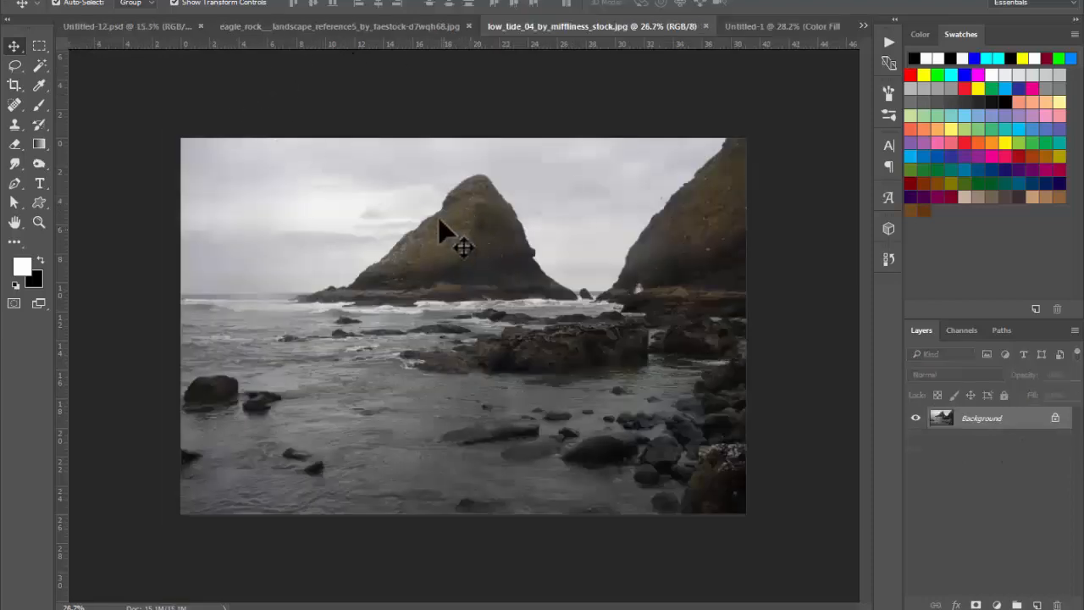
click(395, 25)
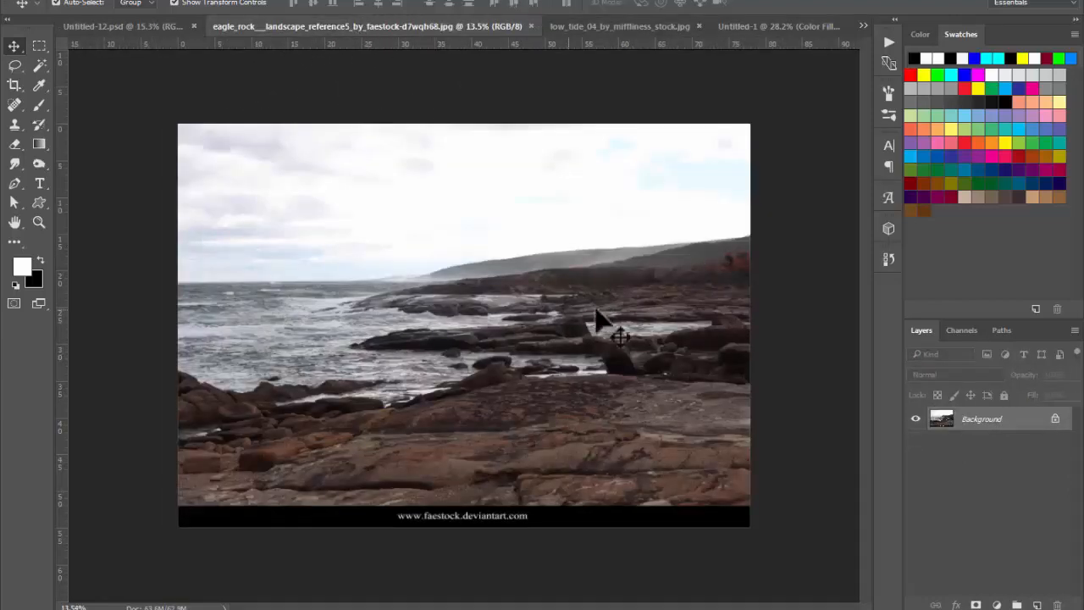
drag(599, 318, 551, 293)
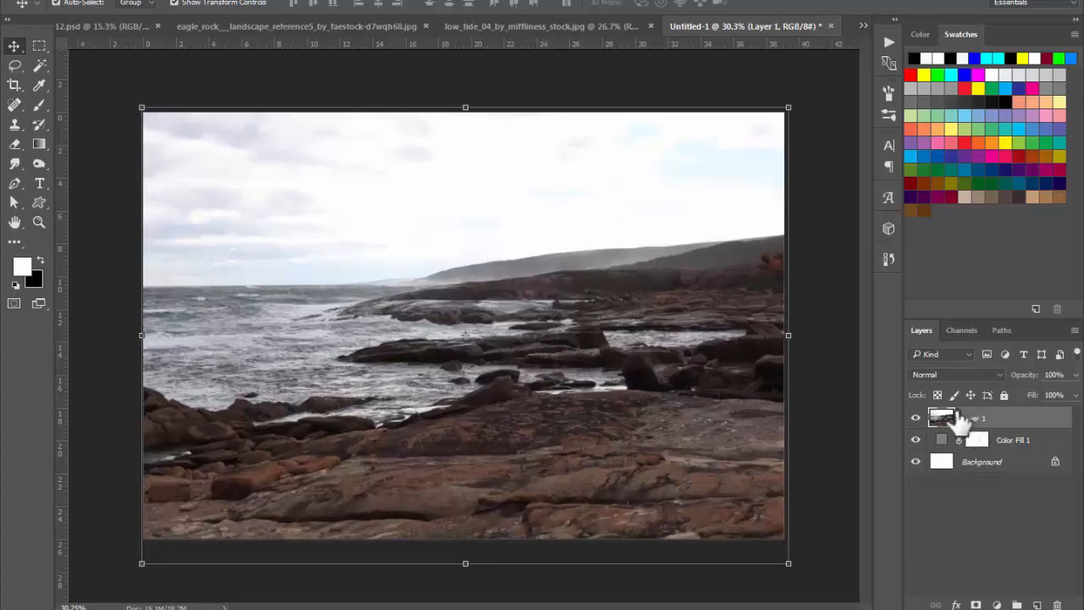
click(915, 418)
click(915, 419)
Add a layer mask to Layer 1 and set up the Gradient tool with a linear black-to-white gradient
click(976, 605)
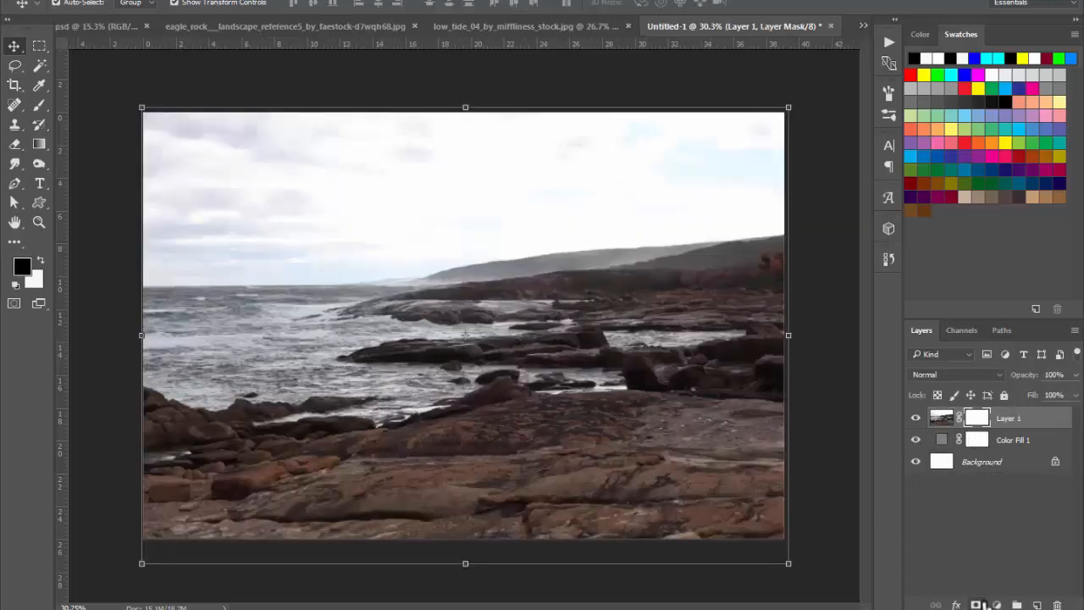
click(42, 142)
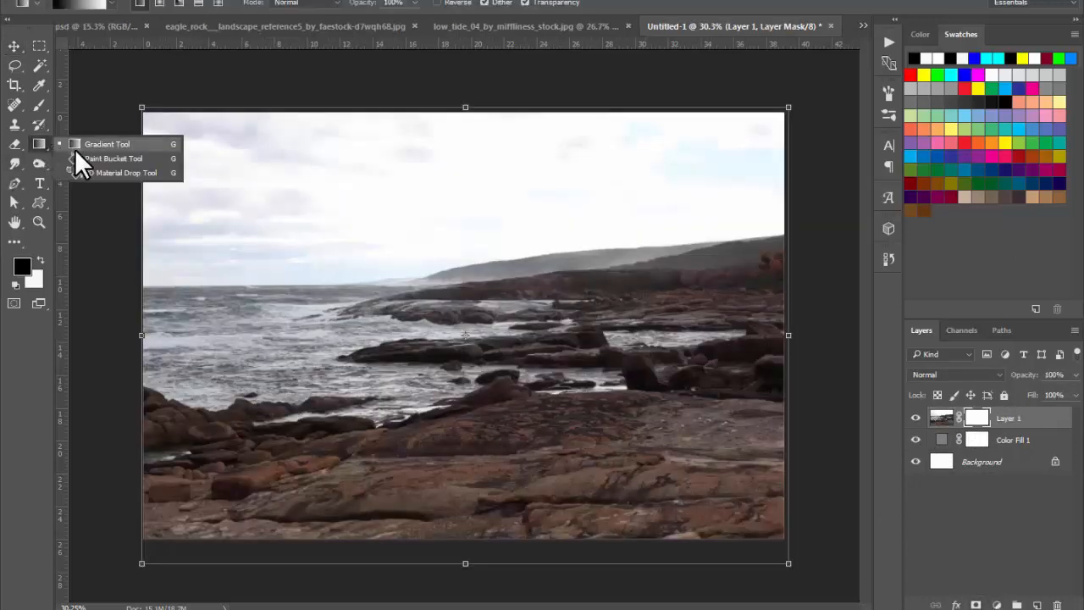
click(95, 145)
click(110, 2)
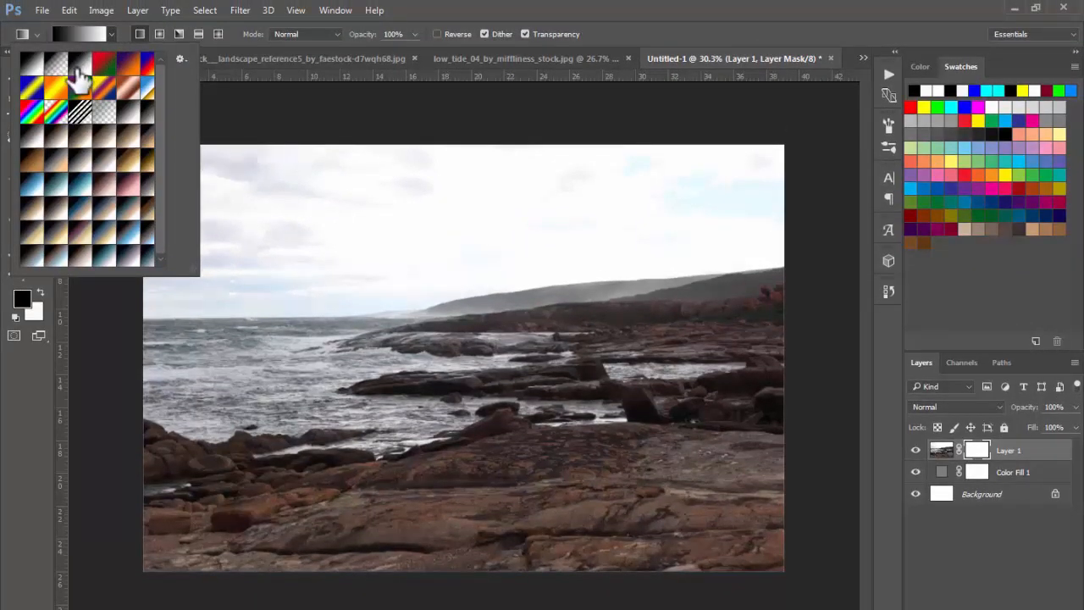
click(578, 4)
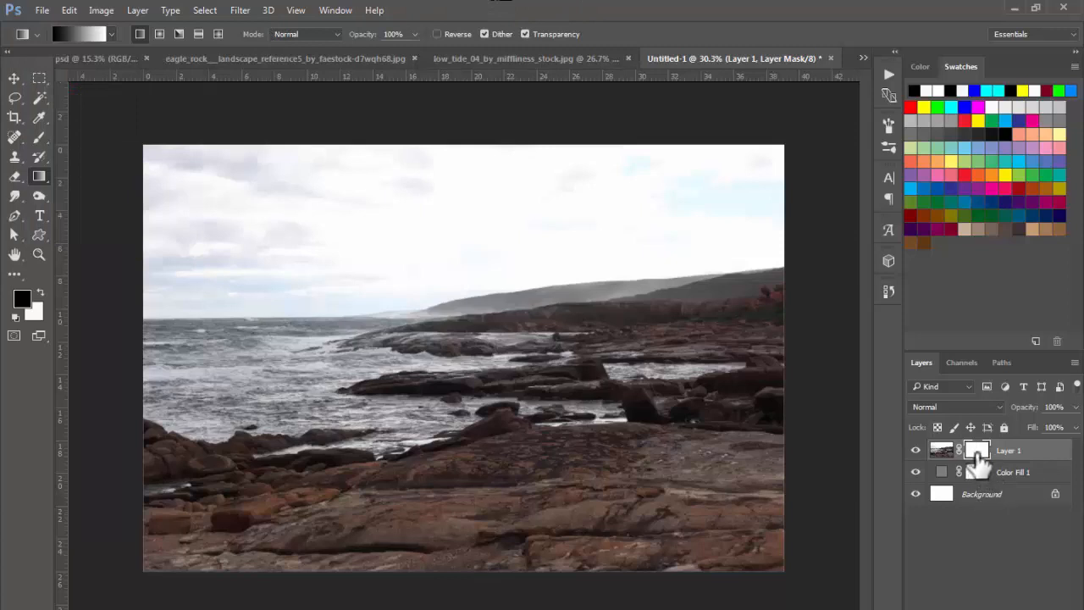
drag(480, 205, 481, 470)
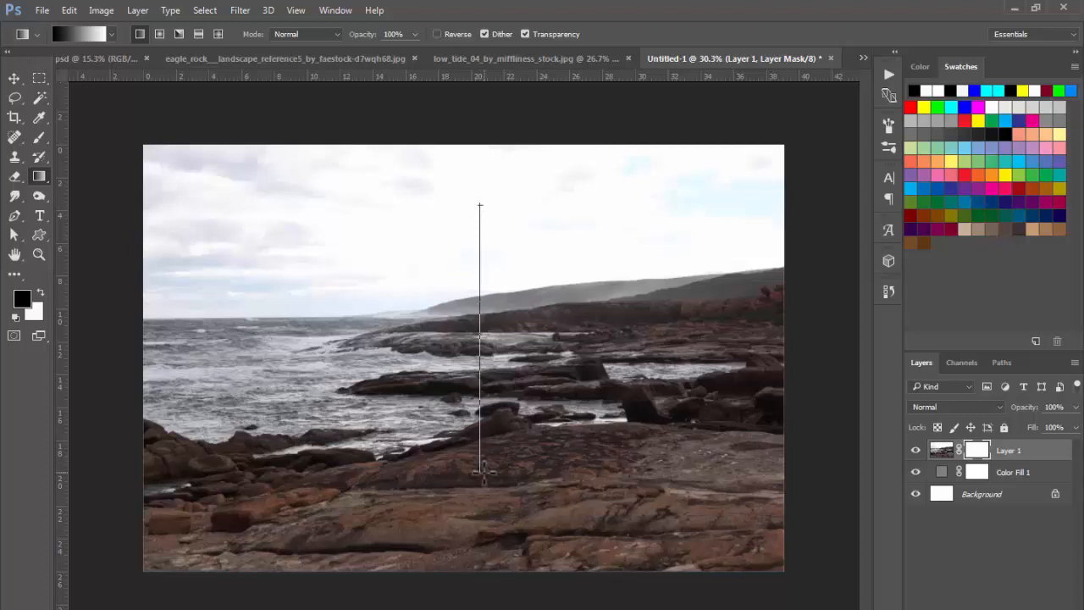
drag(310, 220, 480, 462)
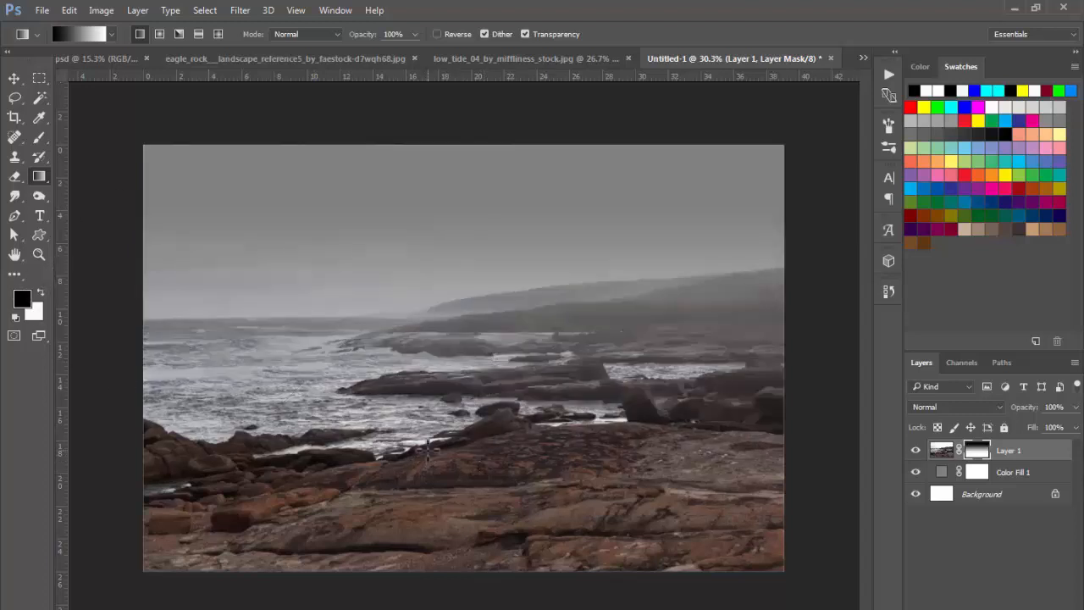
key(ctrl+z)
drag(487, 279, 483, 495)
key(ctrl+z)
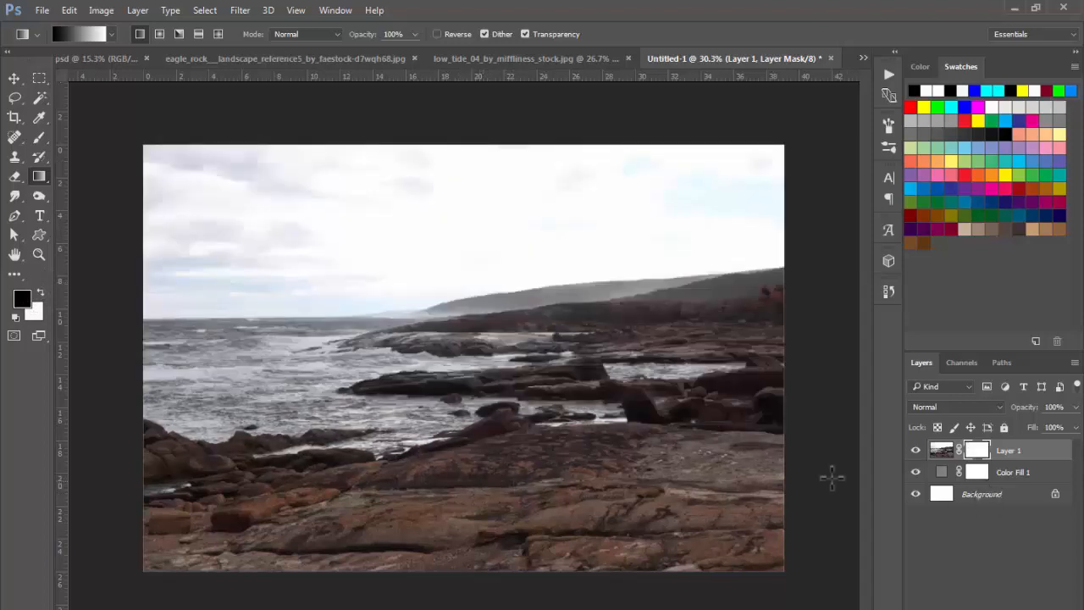
drag(488, 457, 493, 534)
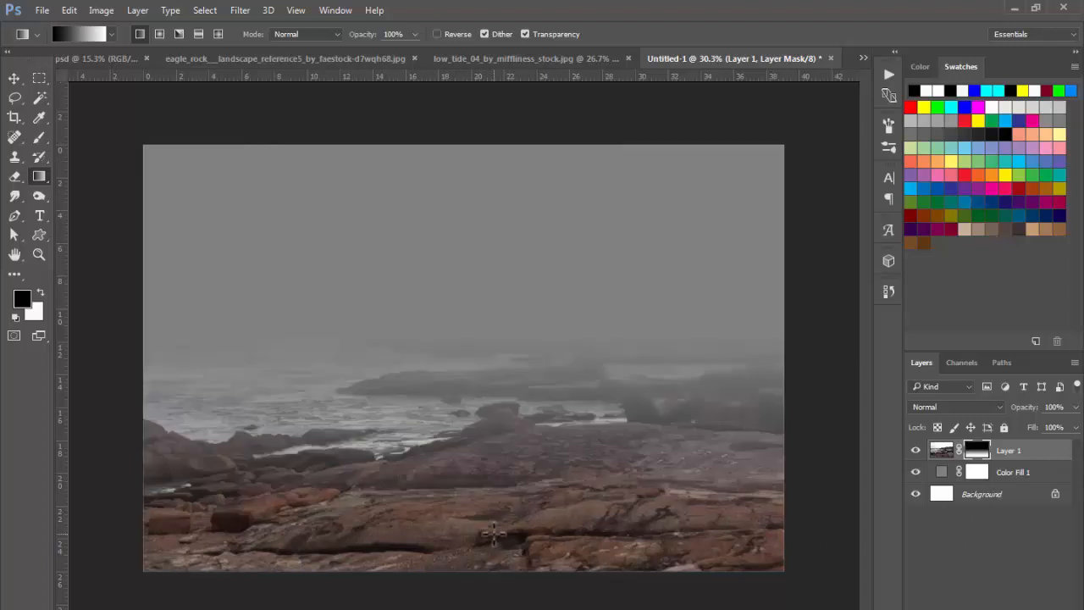
key(ctrl+z)
Fade the sky and horizon out of Layer 1 with a vertical mask gradient from mid-sea to the foreground rocks, and check the layer's effect
drag(488, 339, 488, 485)
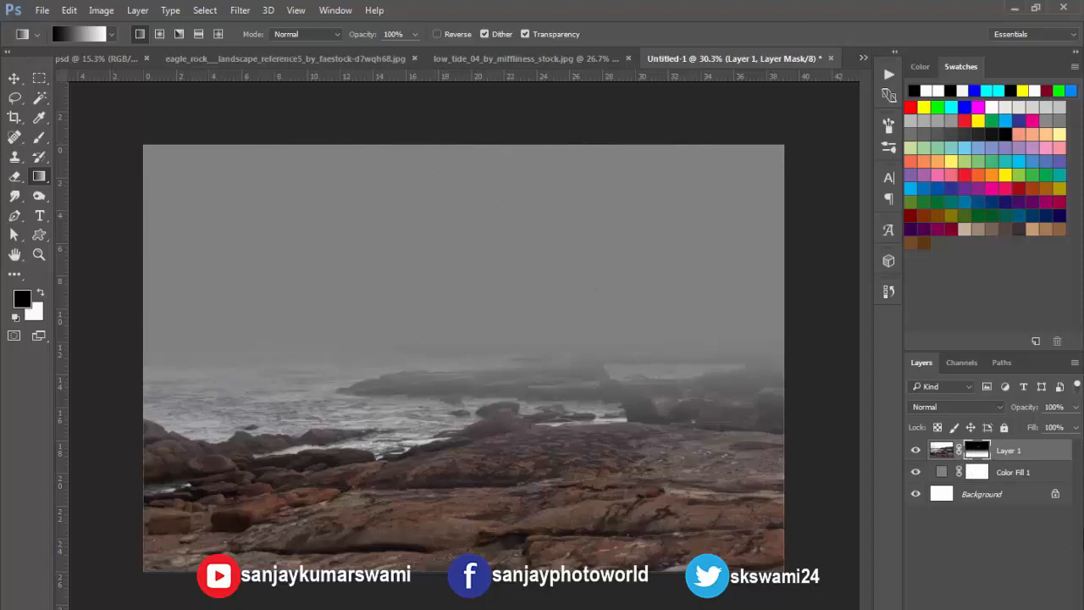
click(916, 451)
click(915, 451)
Copy the low tide photo into Untitled-1 above Layer 1 and align it to cover the whole canvas
click(339, 60)
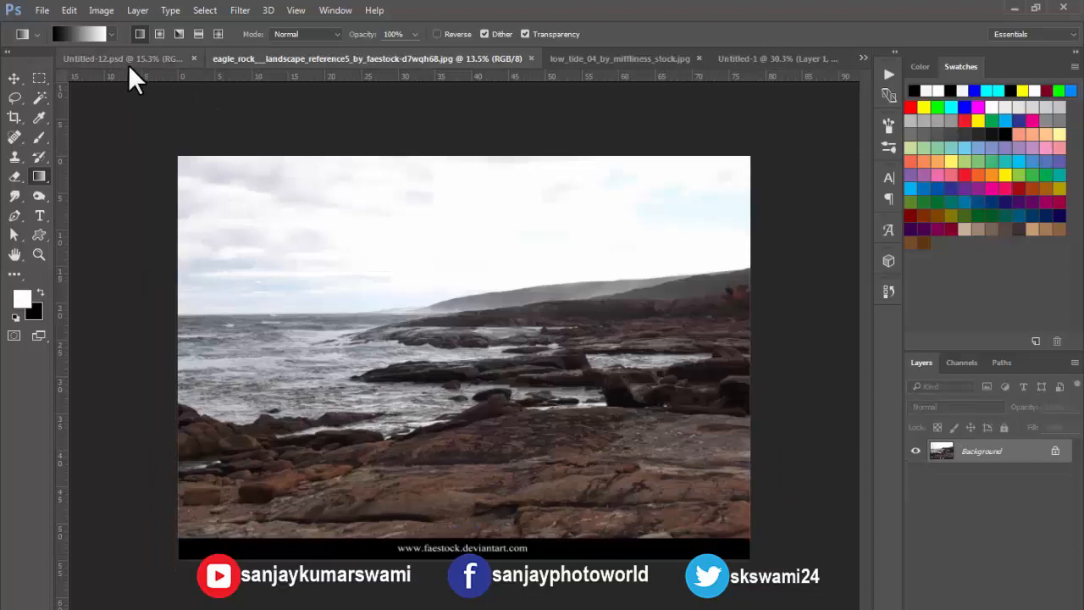
click(635, 61)
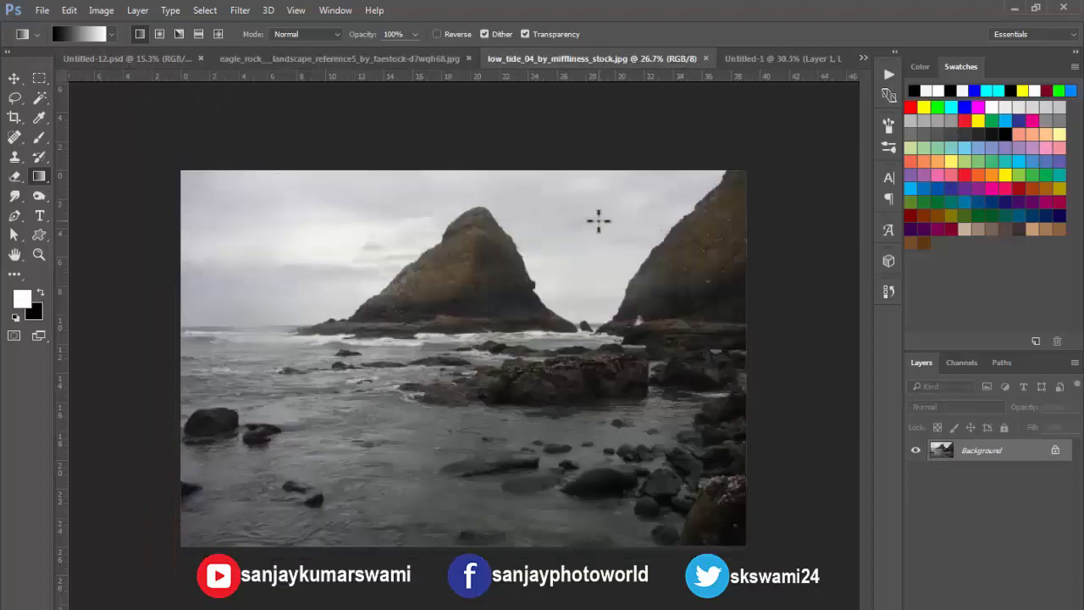
key(v)
drag(635, 204, 632, 232)
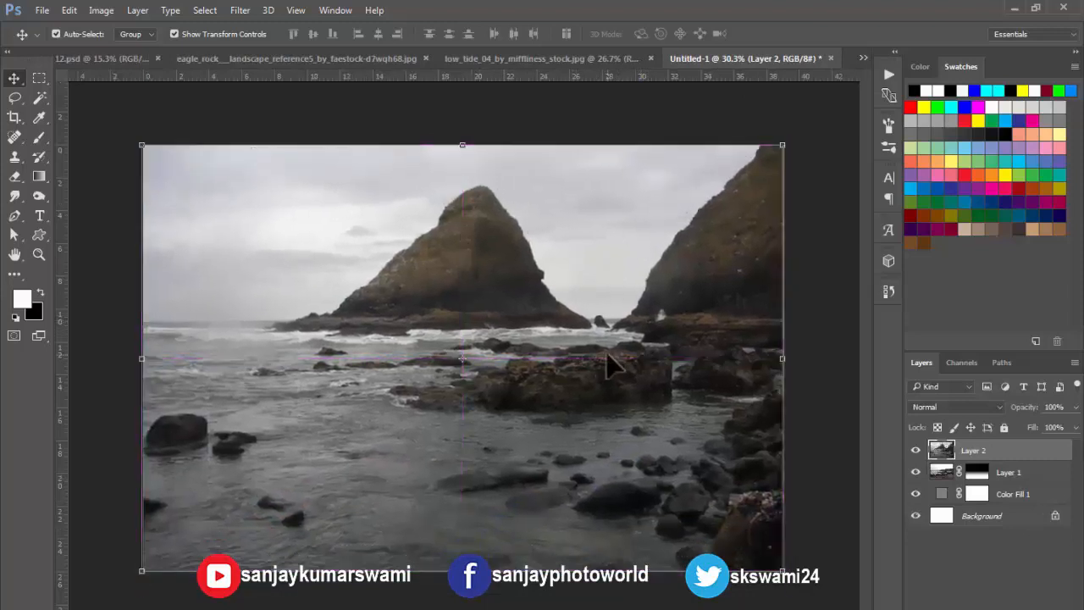
drag(615, 365, 604, 352)
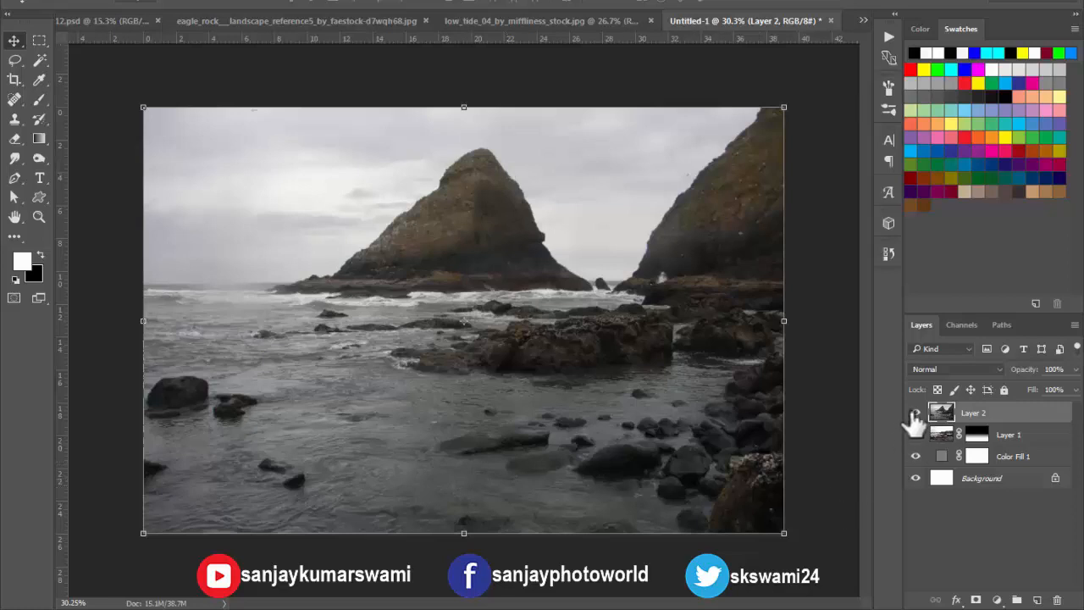
Add a layer mask to Layer 2 and switch to the Gradient tool
click(977, 600)
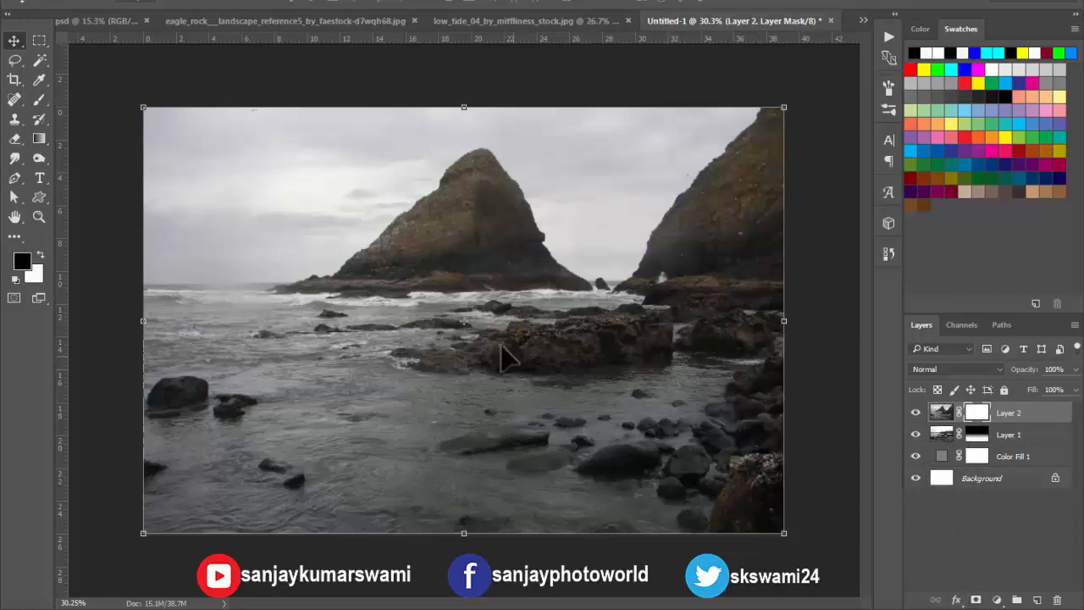
key(g)
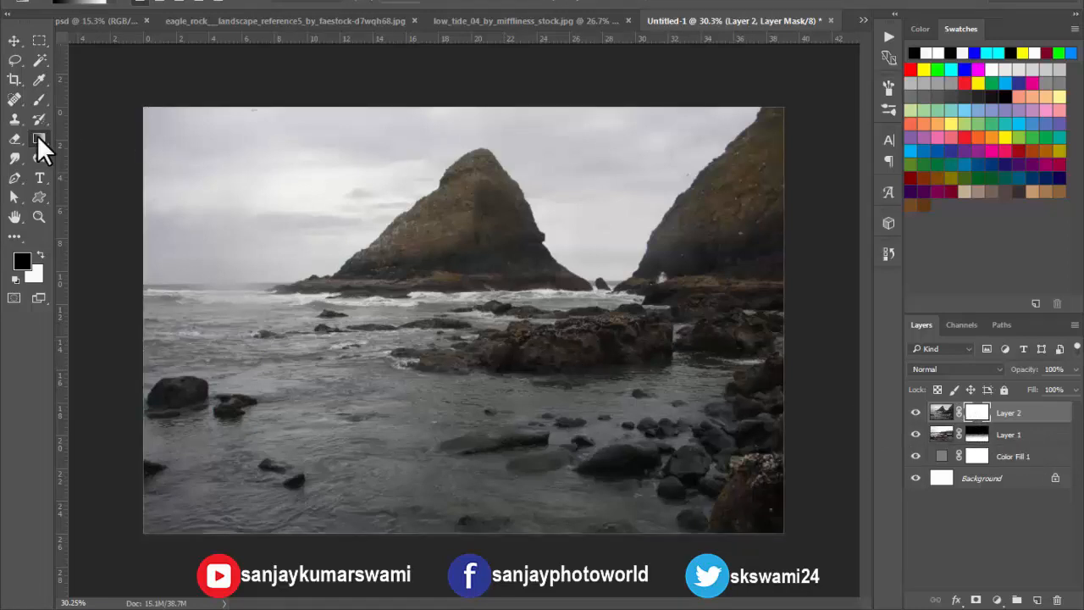
drag(488, 307, 498, 223)
key(ctrl+z)
drag(473, 551, 475, 322)
key(ctrl+z)
Fade out the lower part of Layer 2 with a vertical mask gradient from the foreground rocks up to the sea stack
drag(469, 490, 472, 196)
drag(472, 196, 472, 196)
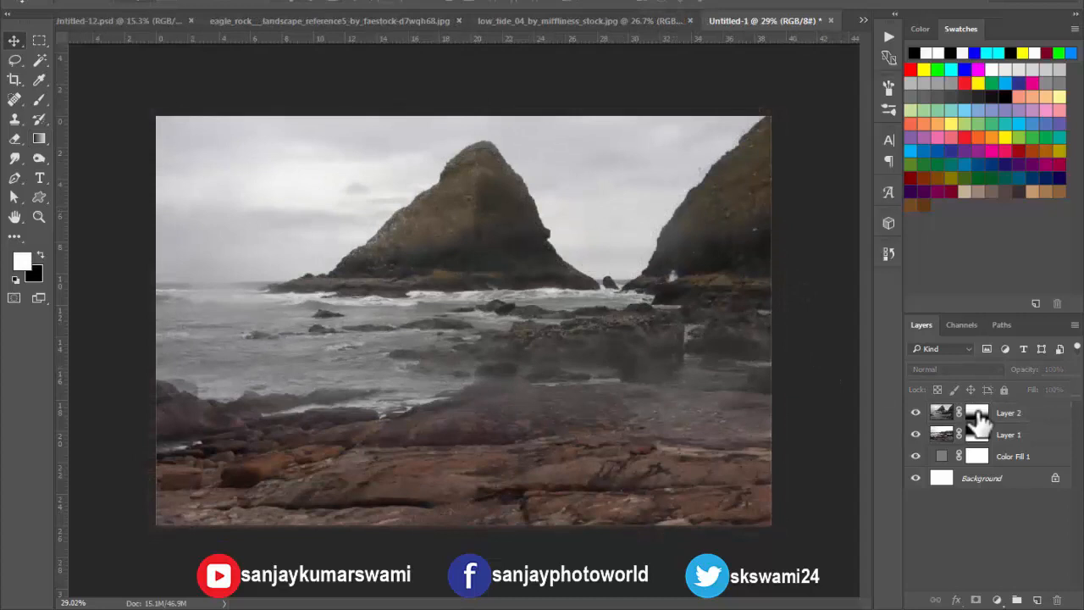
click(980, 415)
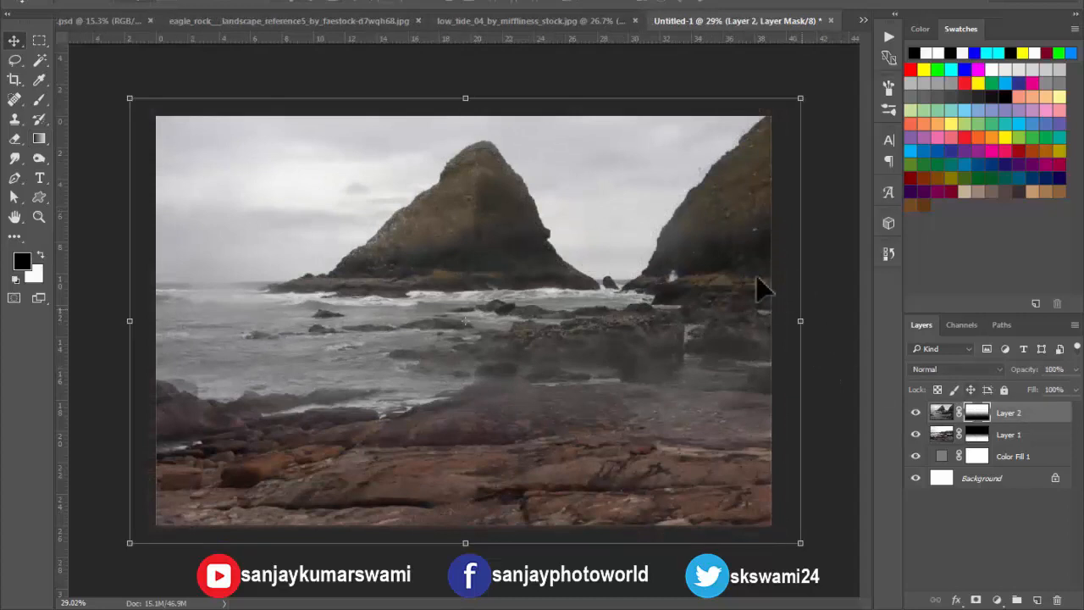
key(b)
drag(651, 220, 257, 216)
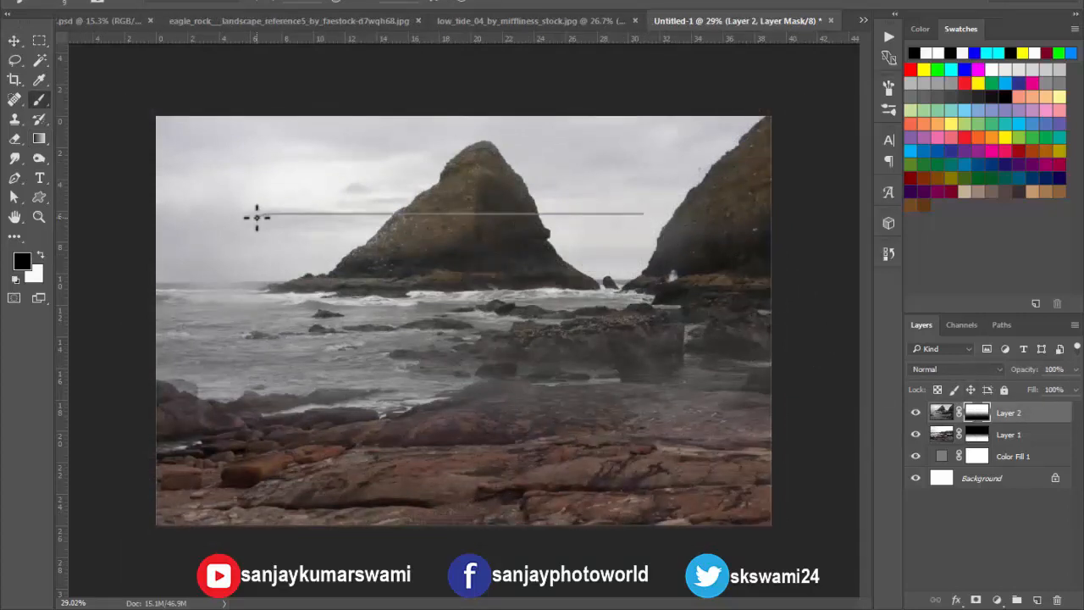
mouse_move(476, 258)
mouse_down()
mouse_move(626, 227)
mouse_move(720, 303)
mouse_move(799, 133)
mouse_up()
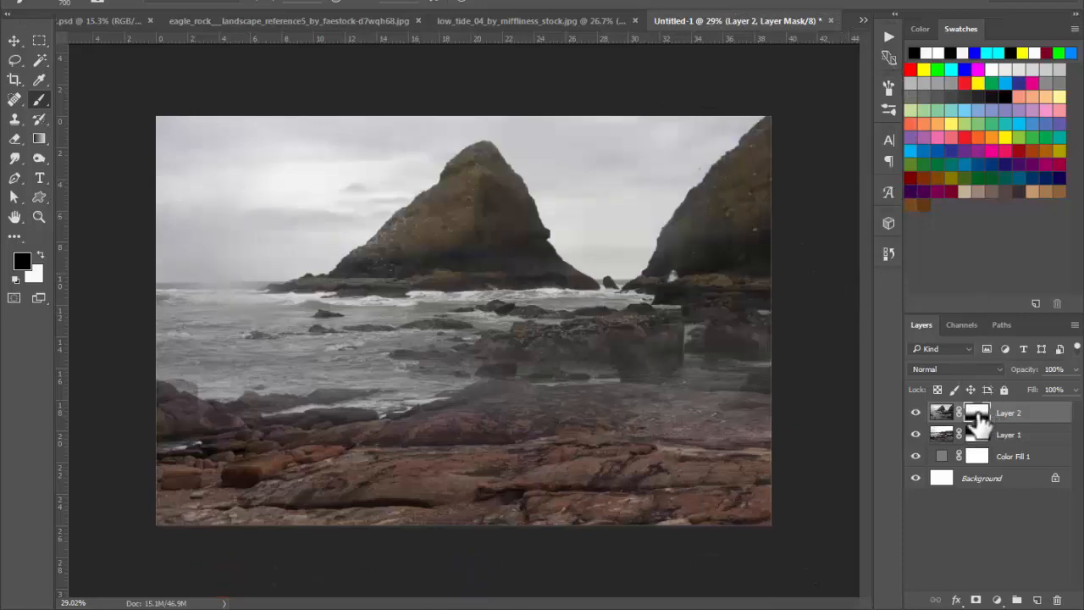
mouse_move(525, 354)
mouse_down()
mouse_move(210, 436)
mouse_move(771, 344)
mouse_move(608, 353)
mouse_move(634, 359)
mouse_move(392, 395)
mouse_move(174, 392)
mouse_move(209, 364)
mouse_up()
click(977, 433)
mouse_move(627, 475)
mouse_down()
mouse_move(416, 472)
mouse_move(145, 490)
mouse_up()
key(ctrl+z)
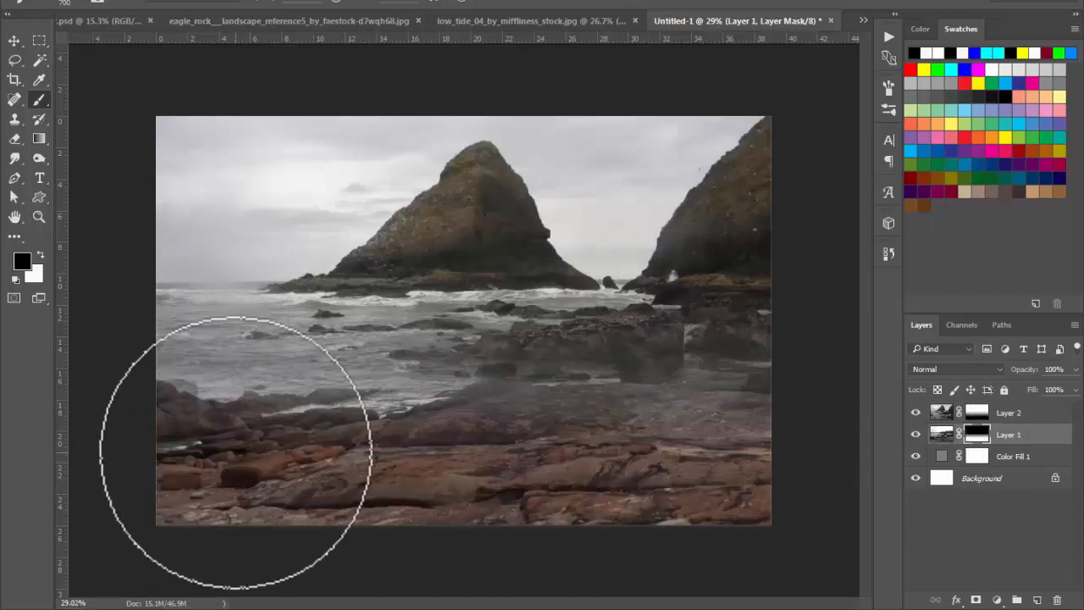
Hide Layer 2 and make it the active layer, with the Move tool selected
key(v)
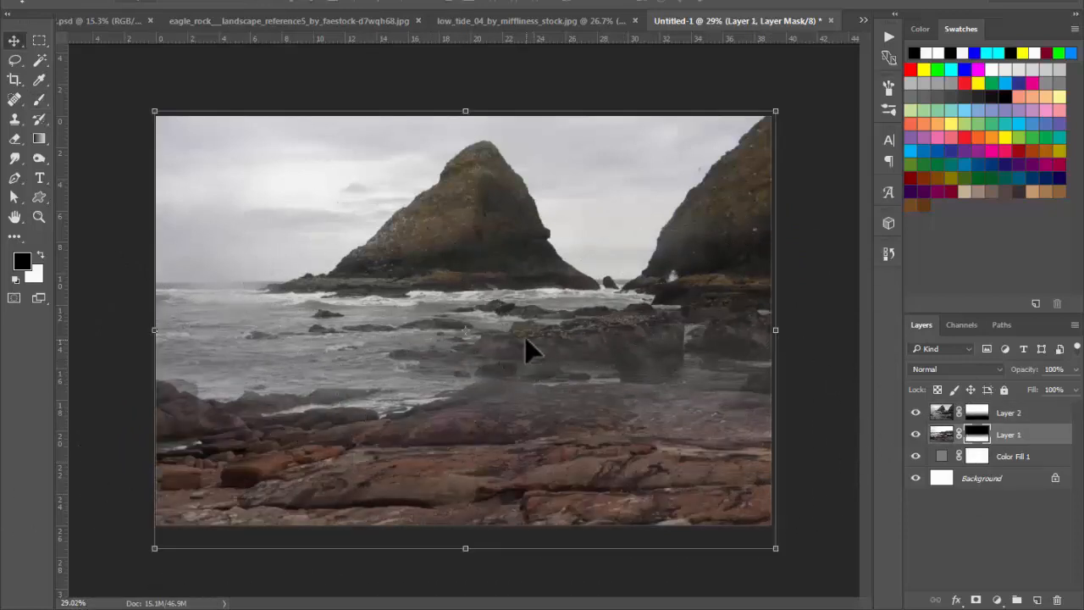
click(915, 412)
click(996, 415)
key(x)
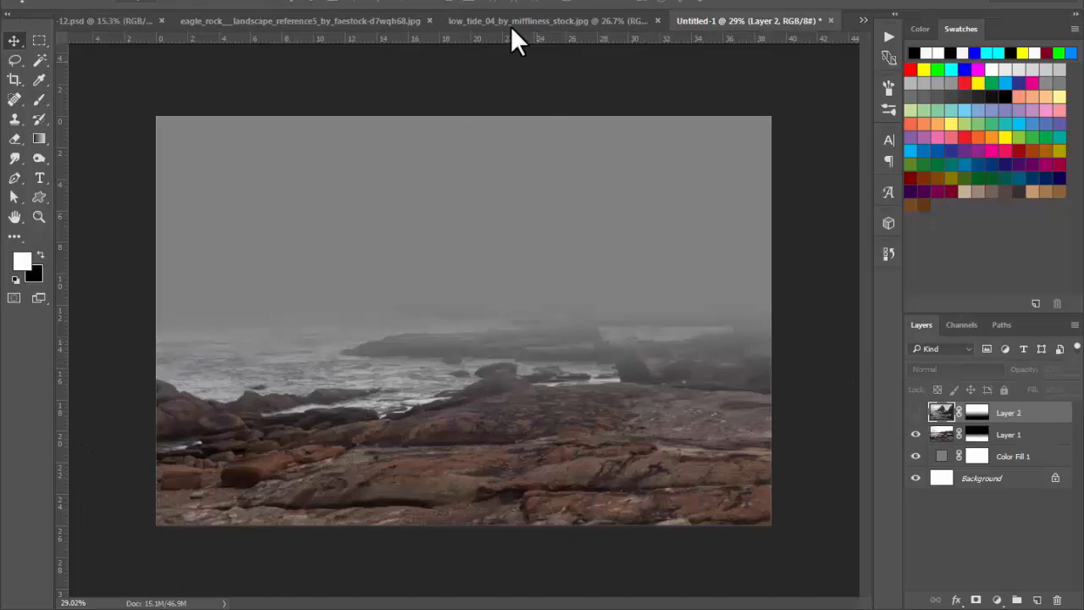
Copy the woman cutout from Untitled-12.psd into Untitled-1 above Layer 2 and shrink it until her full figure fits the canvas
click(73, 24)
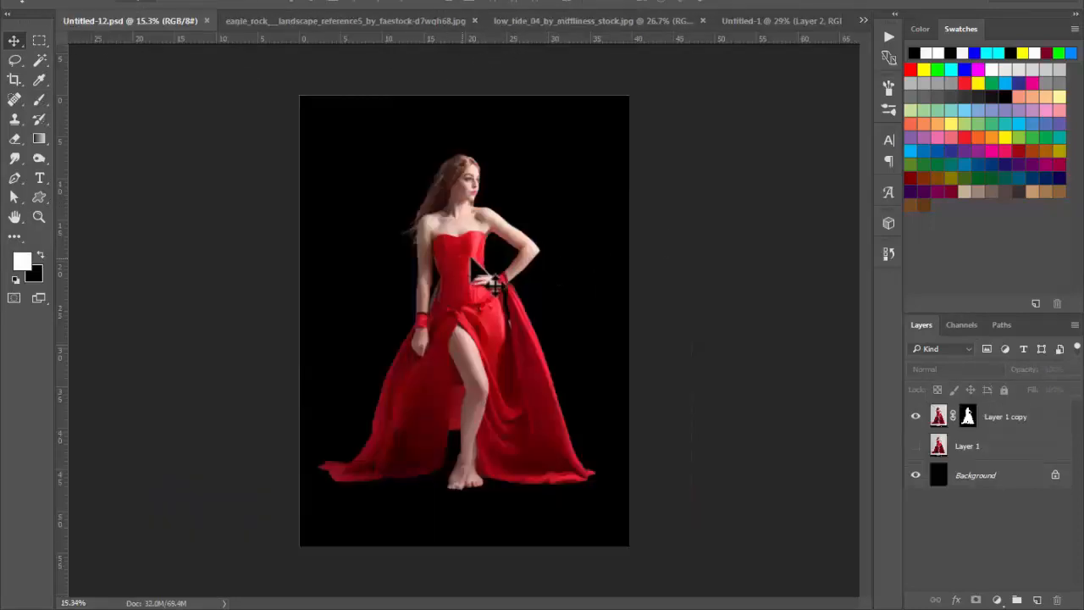
drag(494, 283, 513, 373)
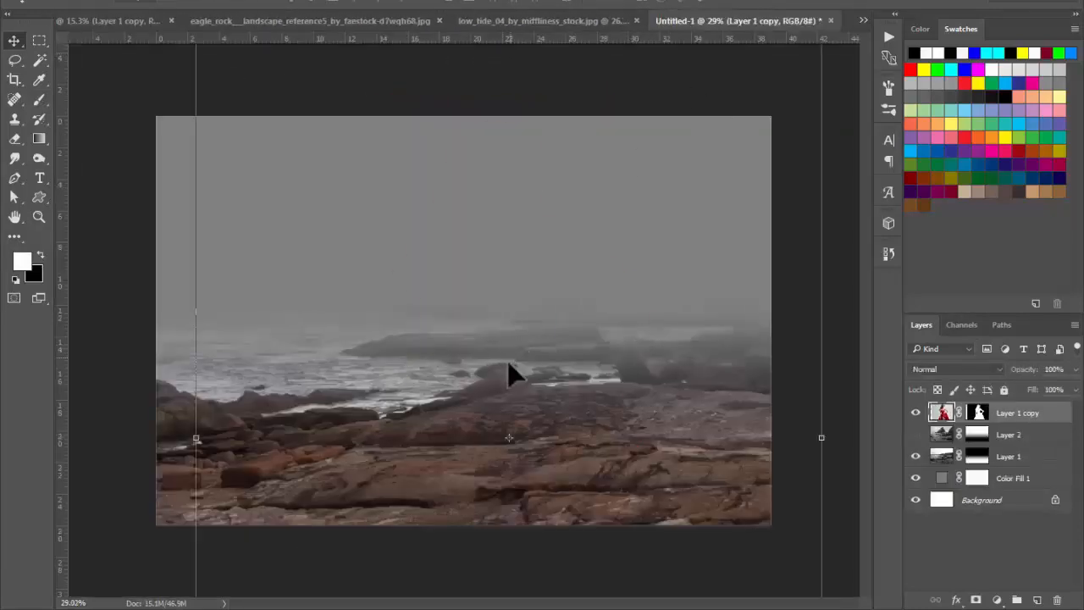
scroll(531, 341, down, 2)
click(759, 65)
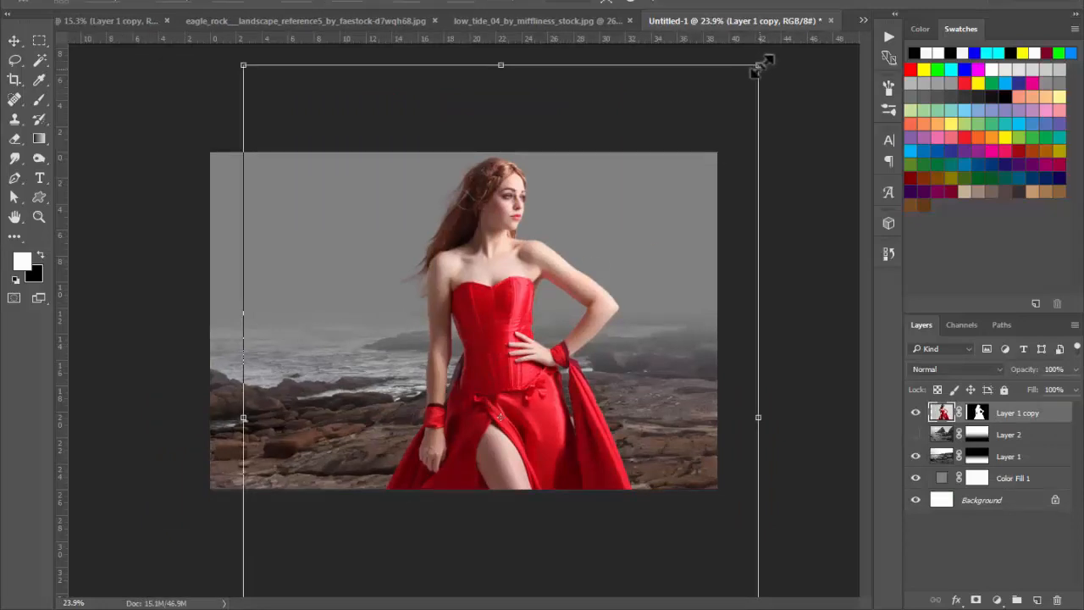
drag(760, 65, 498, 340)
ctrl+click(494, 353)
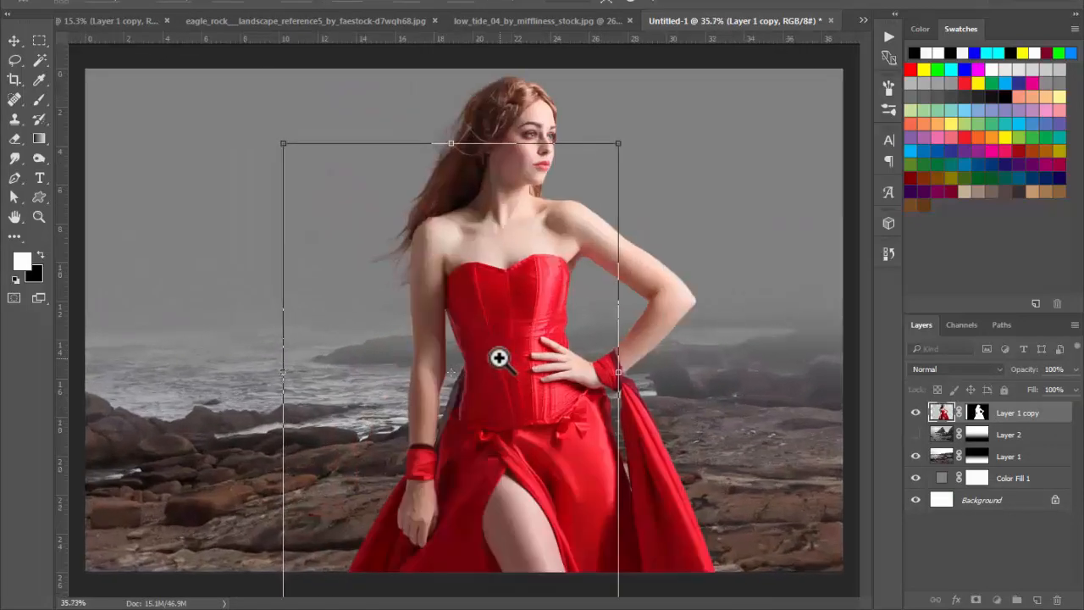
ctrl+alt+click(456, 392)
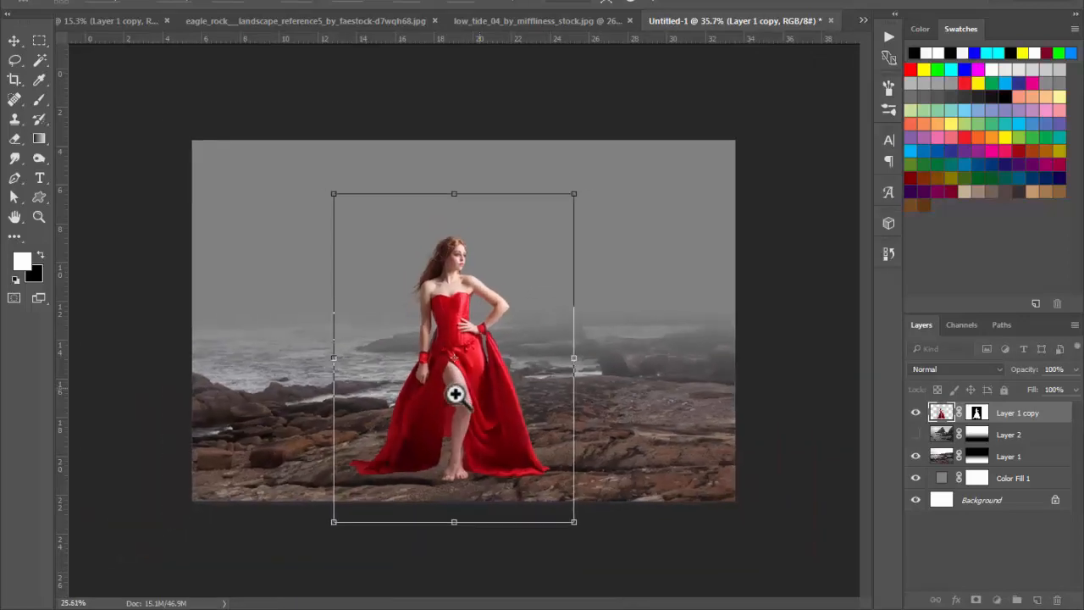
Enlarge the woman proportionally to nearly fill the canvas height and stand her on the foreground rocks, slightly left of centre
drag(570, 196, 633, 113)
drag(496, 263, 476, 277)
drag(486, 350, 507, 362)
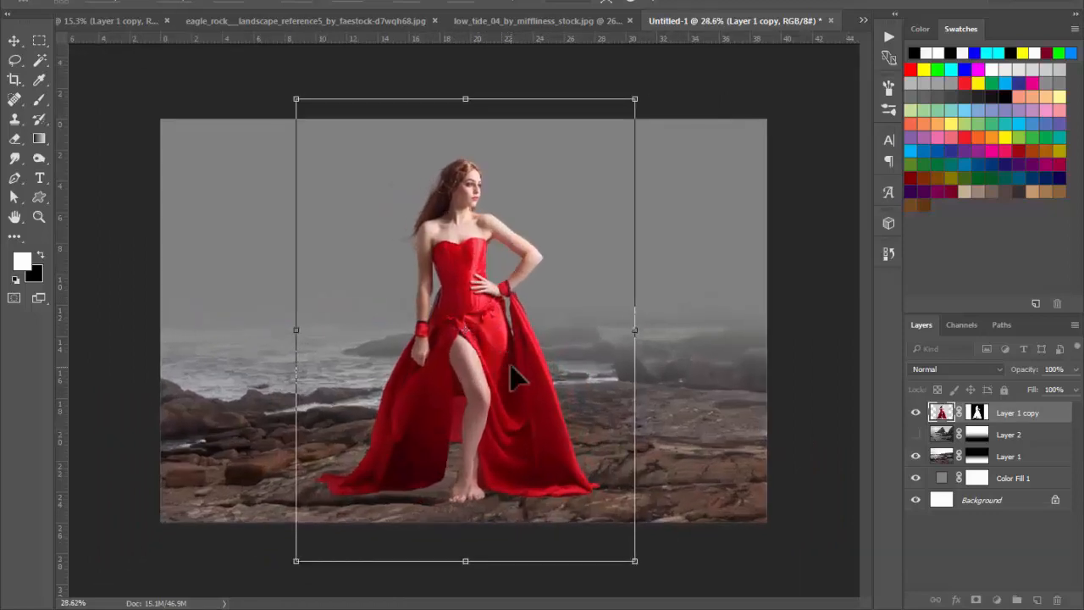
drag(483, 351, 521, 378)
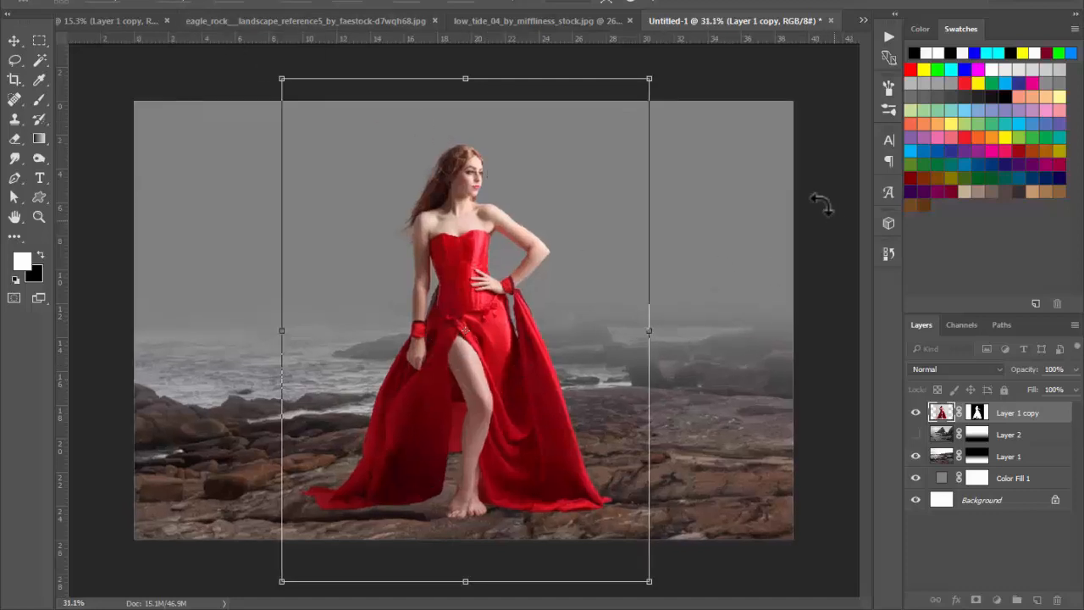
mouse_move(647, 78)
mouse_down()
mouse_move(641, 89)
mouse_move(659, 67)
mouse_move(650, 78)
mouse_up()
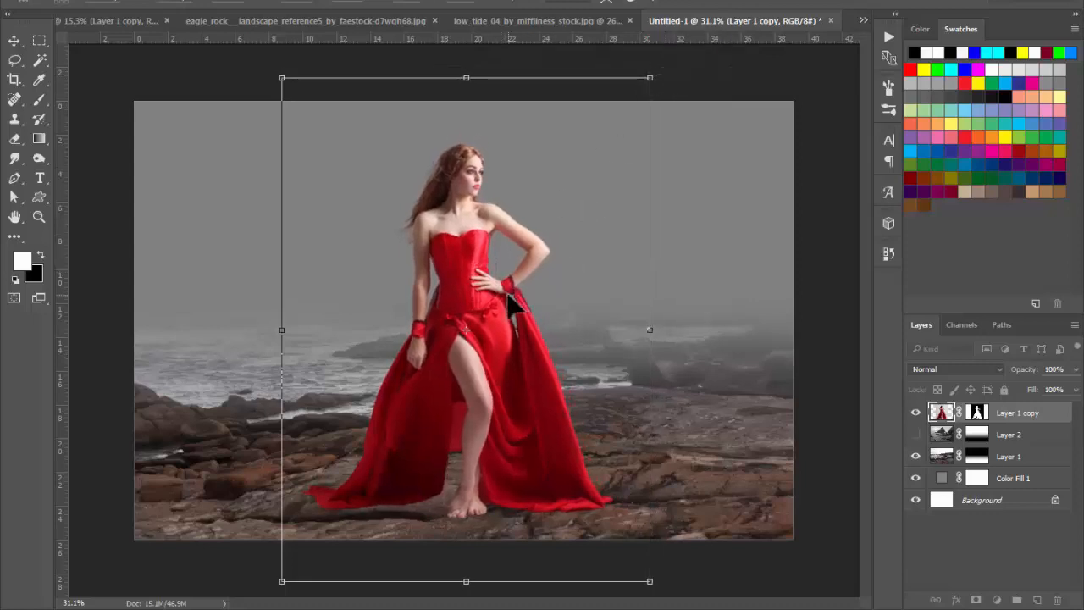
mouse_move(474, 298)
mouse_down()
mouse_move(504, 299)
mouse_move(489, 296)
mouse_up()
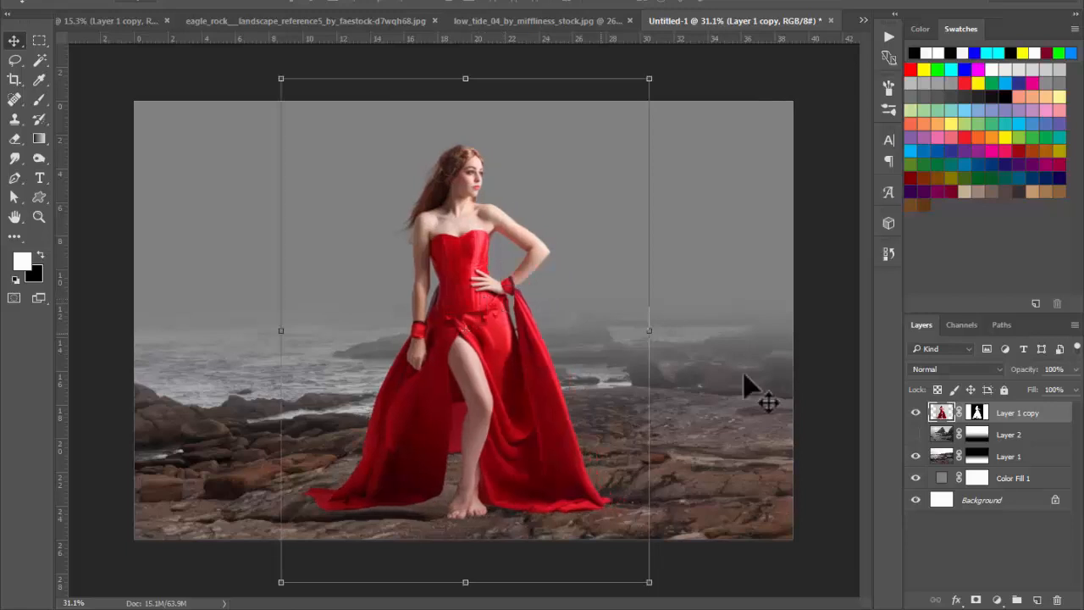
Make Layer 2 with the sea stack and cloudy sky visible again behind the woman
click(916, 434)
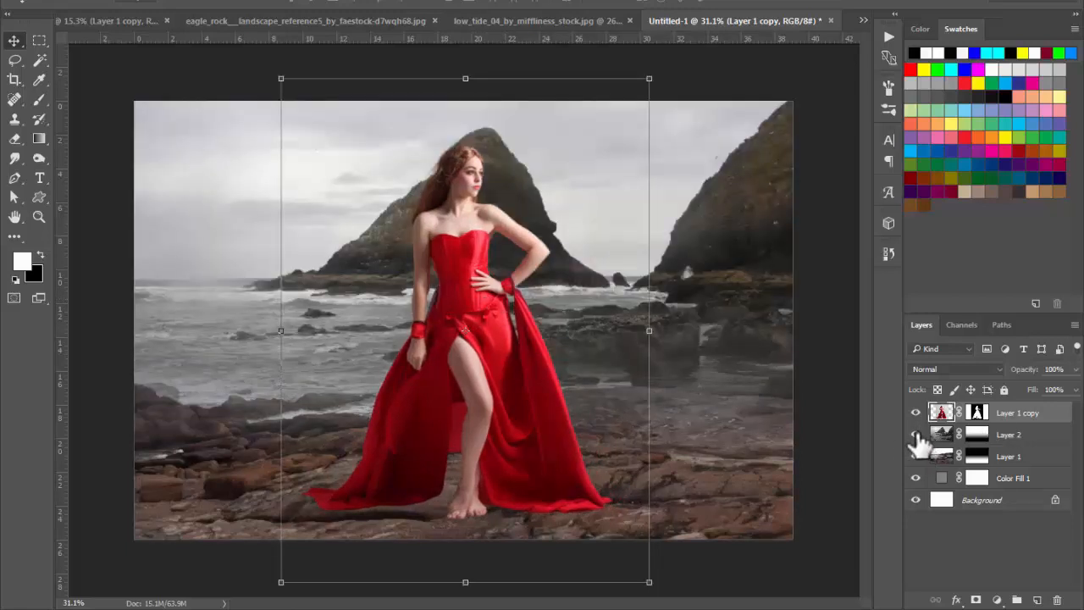
click(916, 435)
click(915, 435)
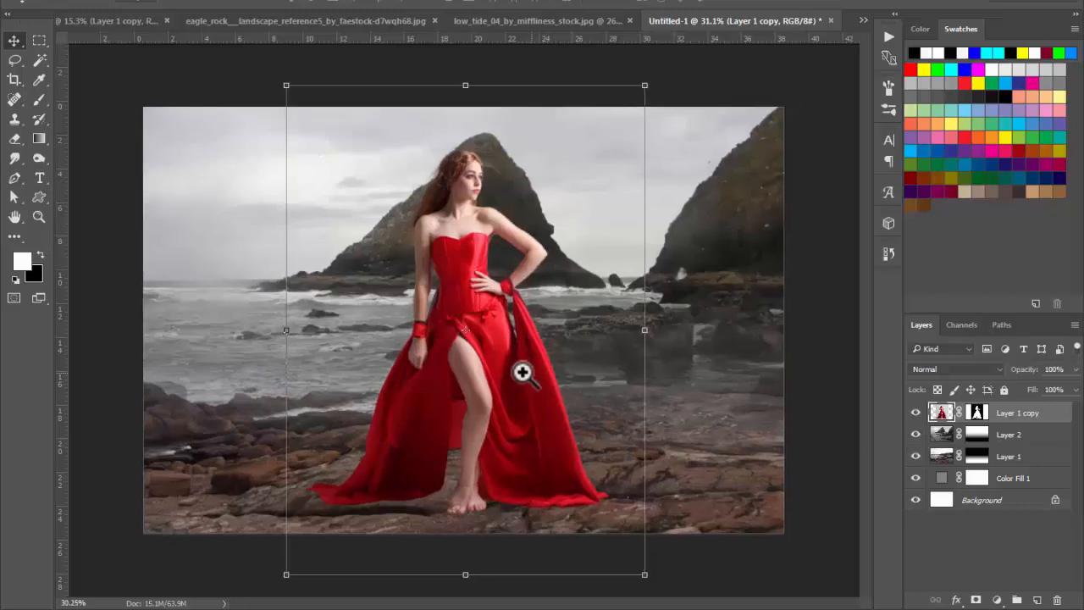
Scale the woman down slightly and nudge her up and left so she stands on the rocks in front of the sea stack
drag(649, 78, 607, 135)
mouse_move(503, 342)
mouse_down()
mouse_move(523, 337)
mouse_move(513, 335)
mouse_up()
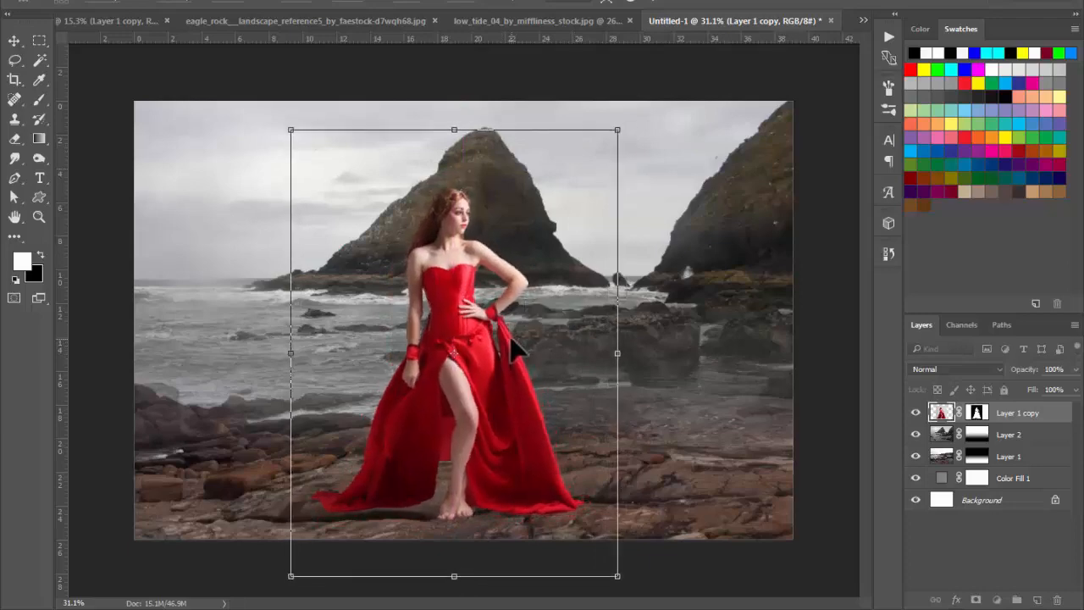
key(Up)
key(Up)
key(Up)
key(Up)
key(Left)
key(Left)
key(Left)
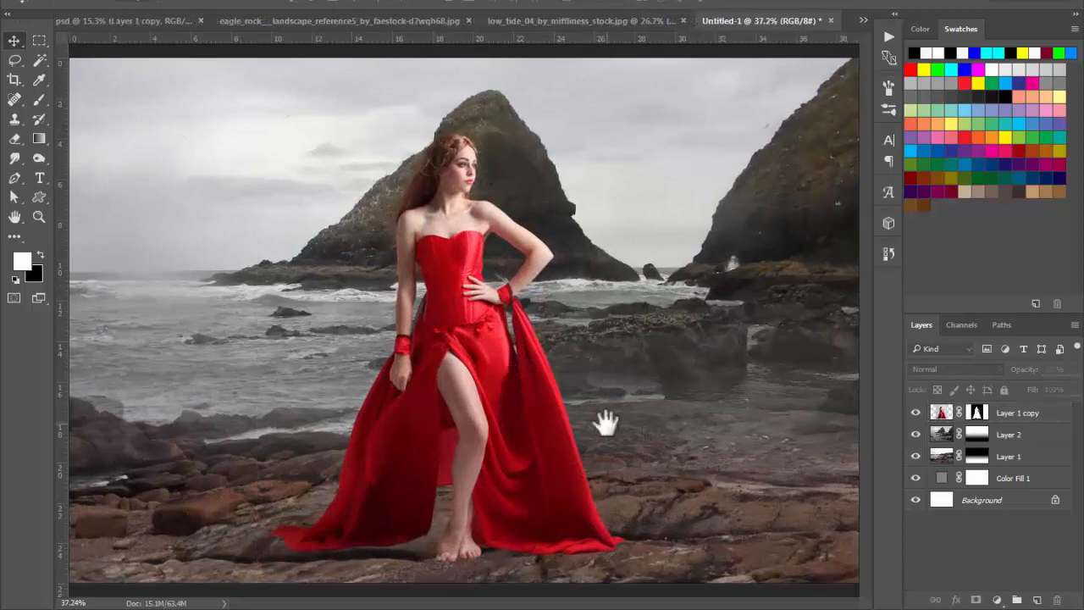
Examine up close how the dress hem and bare feet meet the rocks on both sides
drag(552, 364, 527, 392)
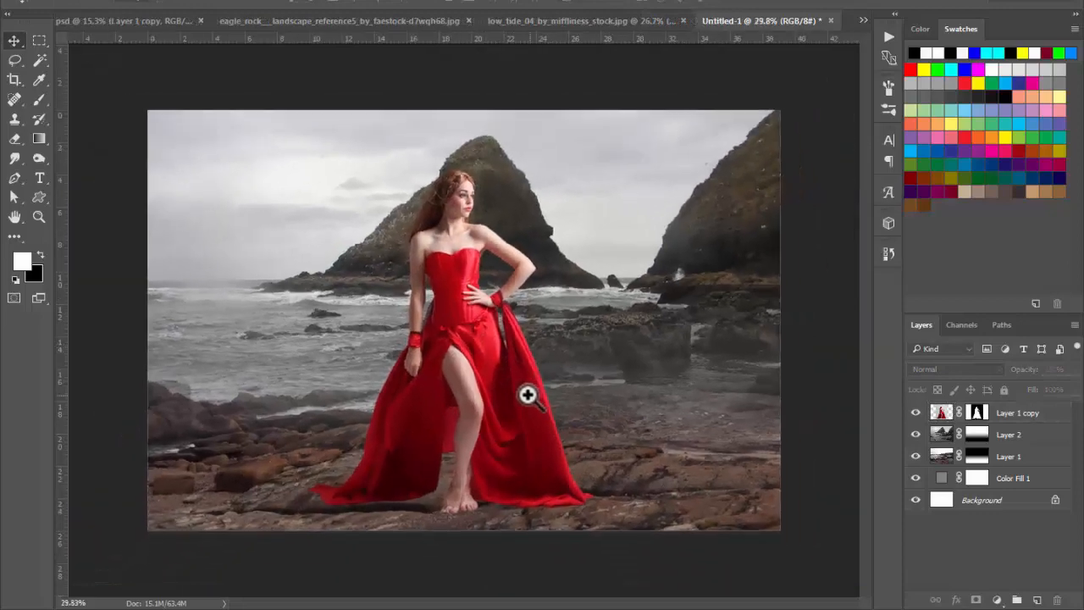
click(527, 399)
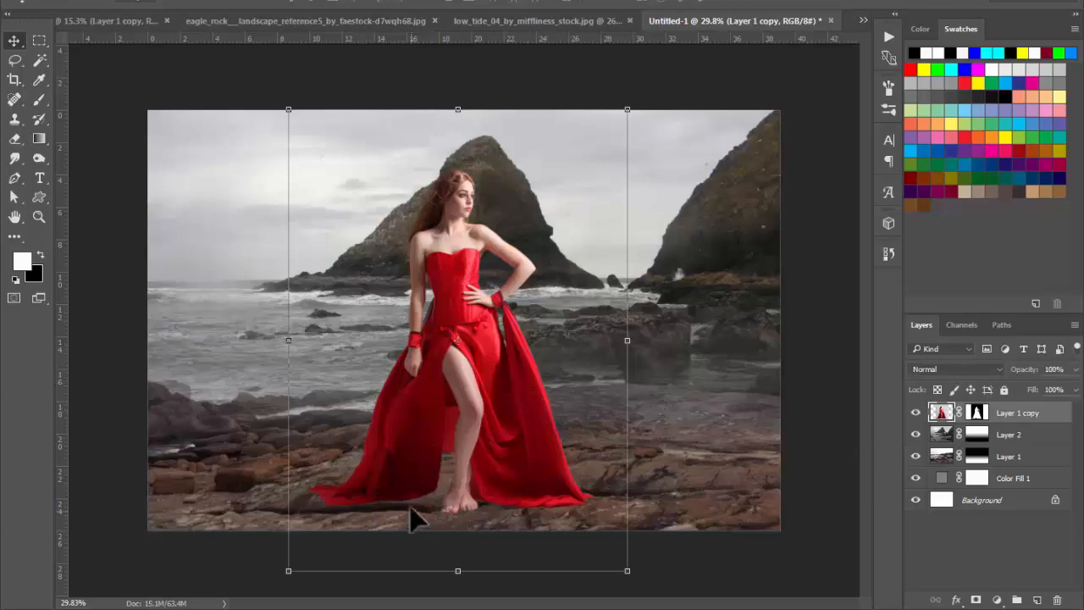
drag(412, 510, 553, 537)
drag(644, 400, 542, 407)
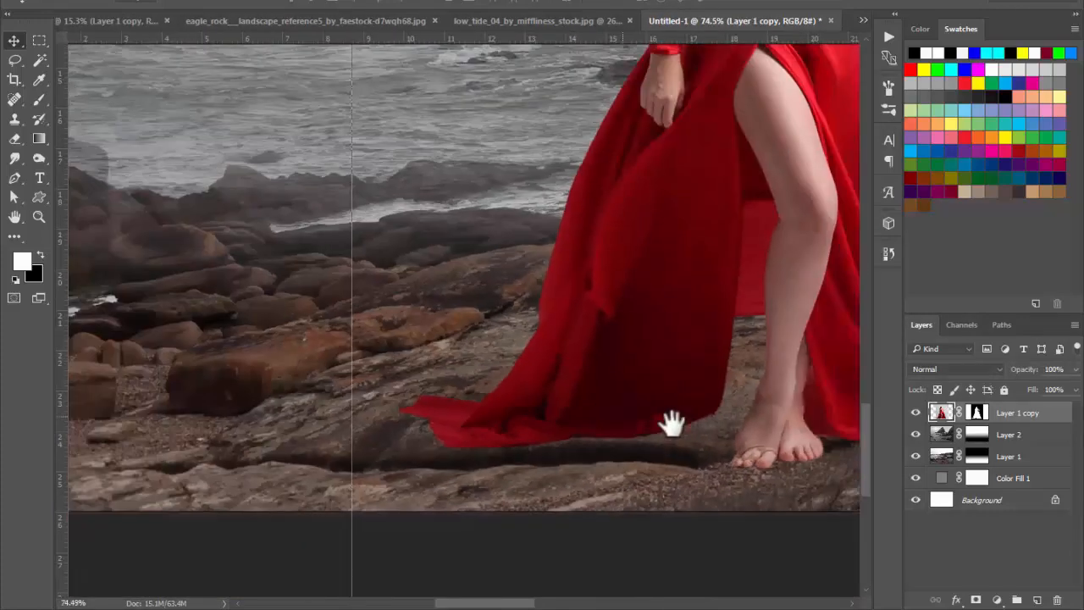
drag(673, 424, 316, 426)
drag(531, 424, 607, 447)
drag(676, 454, 464, 437)
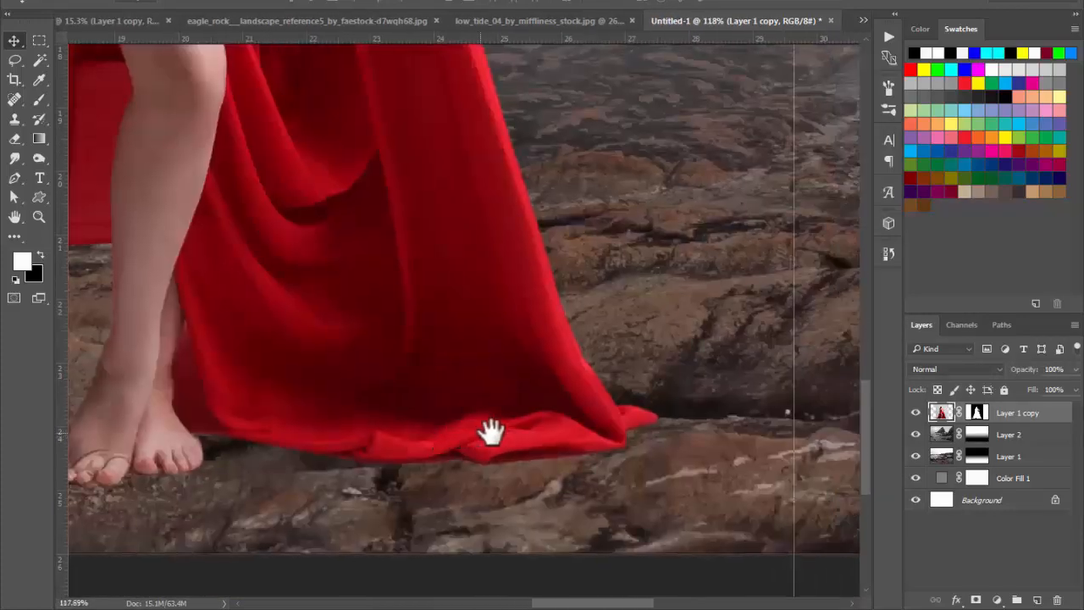
drag(264, 412, 536, 441)
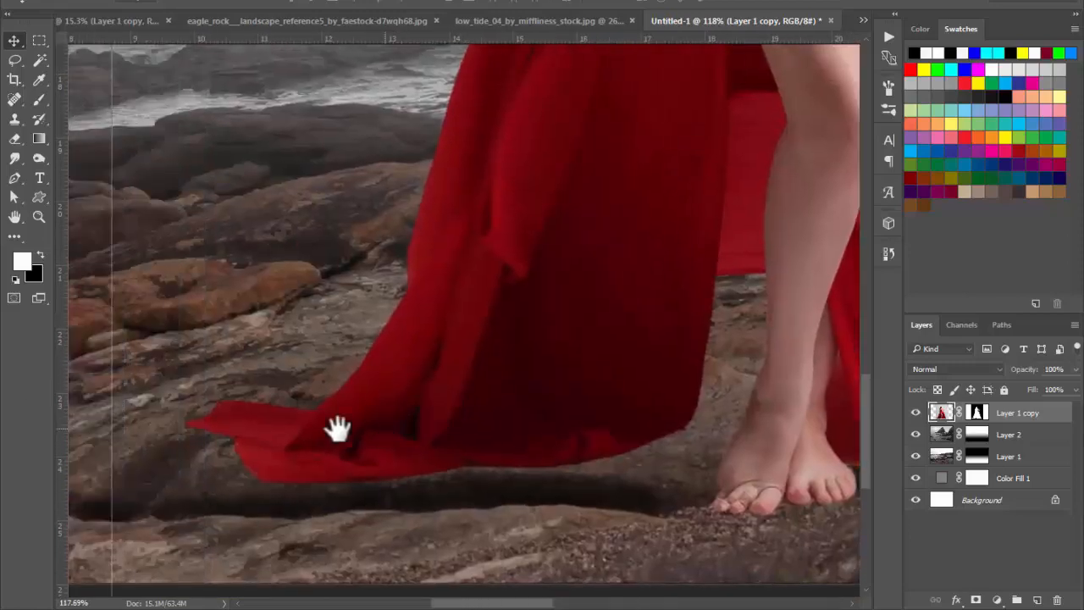
ctrl+click(242, 438)
drag(475, 465, 470, 477)
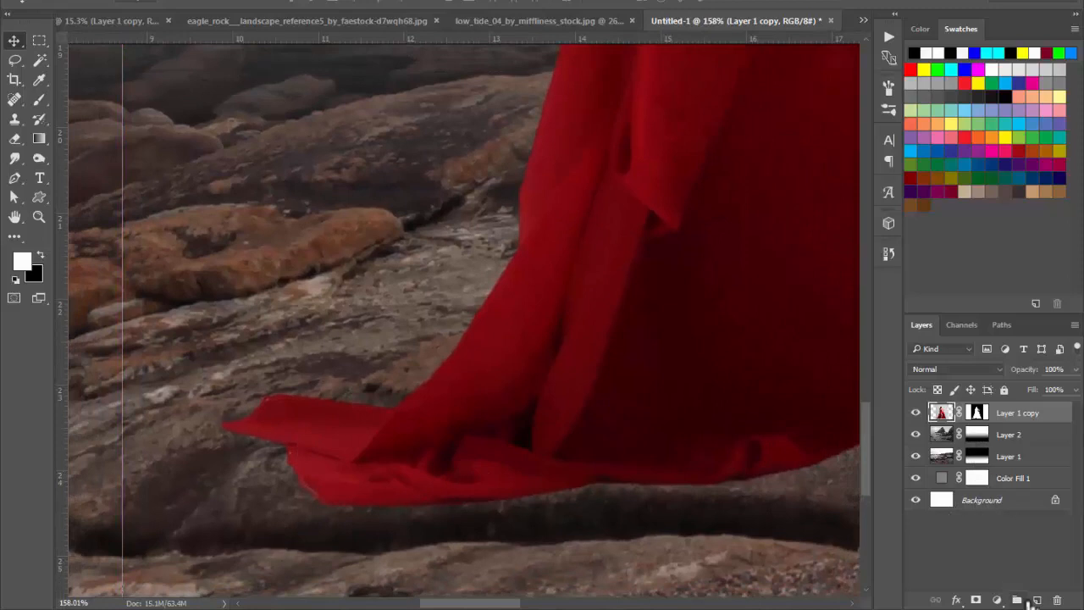
Add a new layer named "shadow" directly below Layer 1 copy
click(1038, 599)
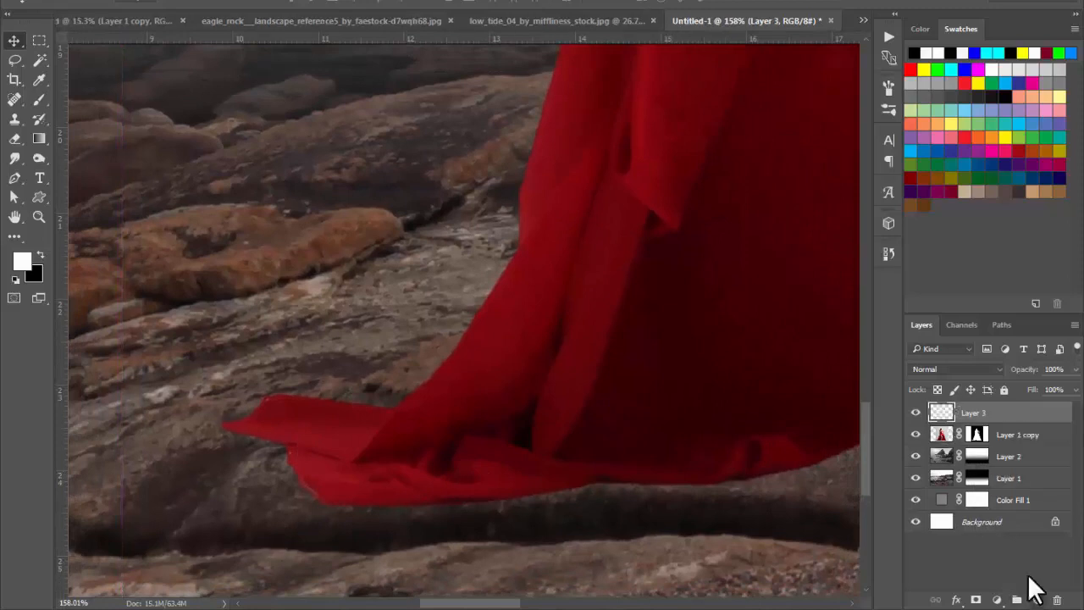
click(634, 318)
drag(1031, 413, 991, 444)
text(shadow)
key(Return)
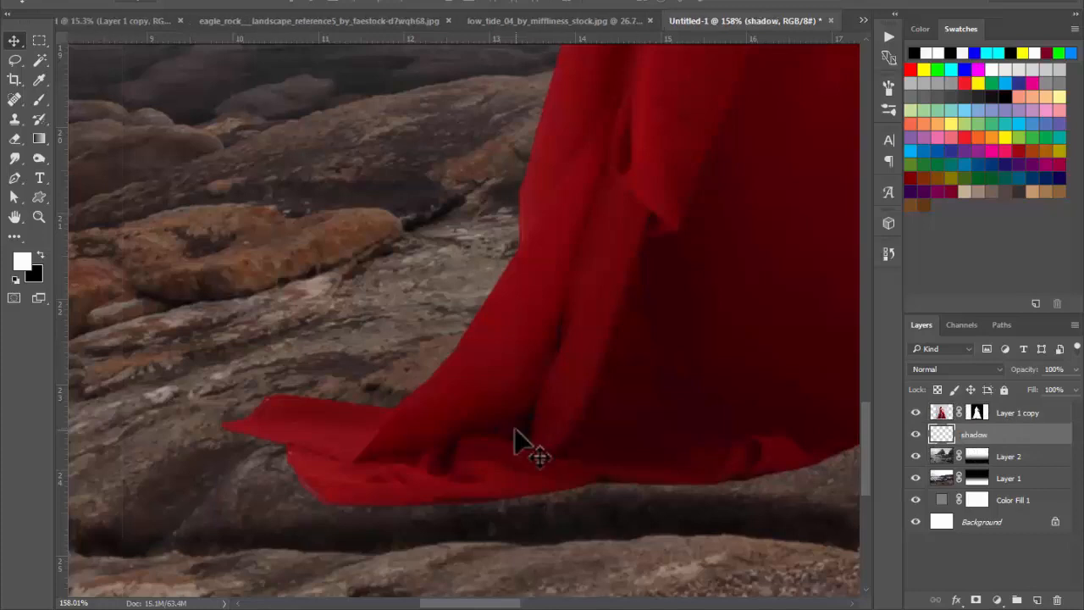
Paint black contact shadows on the rocks beneath the left part of the dress hem with a small soft Brush
key(b)
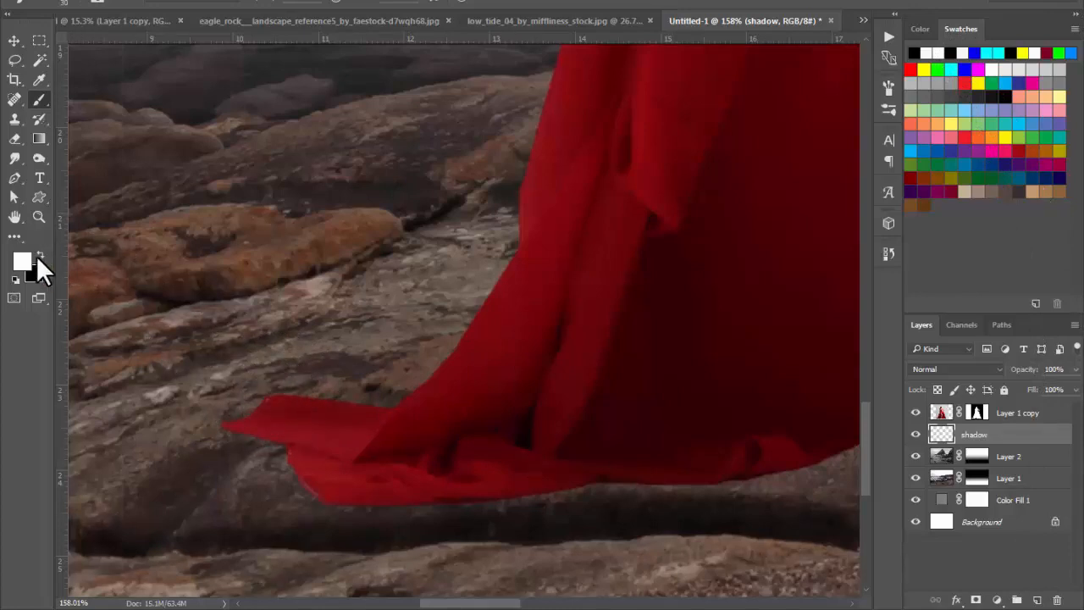
mouse_move(269, 416)
mouse_down()
mouse_move(305, 429)
mouse_move(262, 425)
mouse_move(300, 454)
mouse_move(356, 424)
mouse_move(255, 427)
mouse_move(342, 487)
mouse_move(433, 483)
mouse_up()
key(bracketleft)
key(bracketleft)
key(bracketright)
key(bracketright)
key(bracketright)
drag(495, 472, 305, 512)
mouse_move(305, 511)
mouse_down()
mouse_move(663, 471)
mouse_move(732, 319)
mouse_up()
Continue the black contact shadows between the dress panels, around the feet and under the right part of the hem
drag(774, 264, 601, 339)
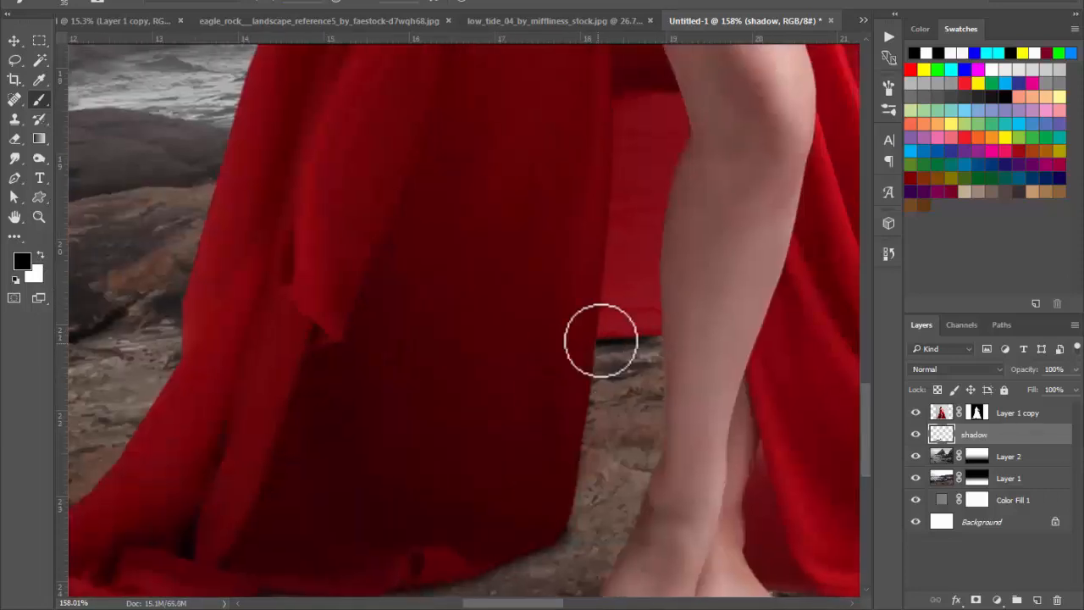
mouse_move(656, 481)
mouse_down()
mouse_move(478, 294)
mouse_move(425, 453)
mouse_move(453, 439)
mouse_move(590, 424)
mouse_up()
drag(735, 408, 327, 410)
mouse_move(474, 440)
mouse_down()
mouse_move(750, 402)
mouse_move(641, 500)
mouse_up()
drag(254, 500, 720, 441)
drag(542, 458, 398, 462)
Compare the composite with the shadow layer hidden and shown, and check the shading around the hem and feet
click(915, 435)
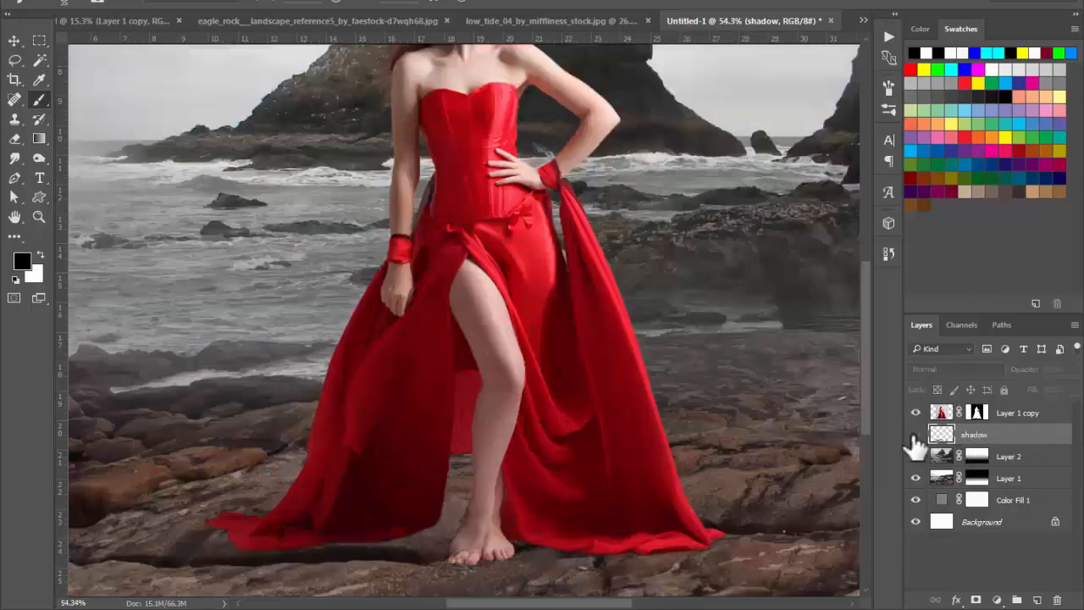
click(915, 434)
click(915, 434)
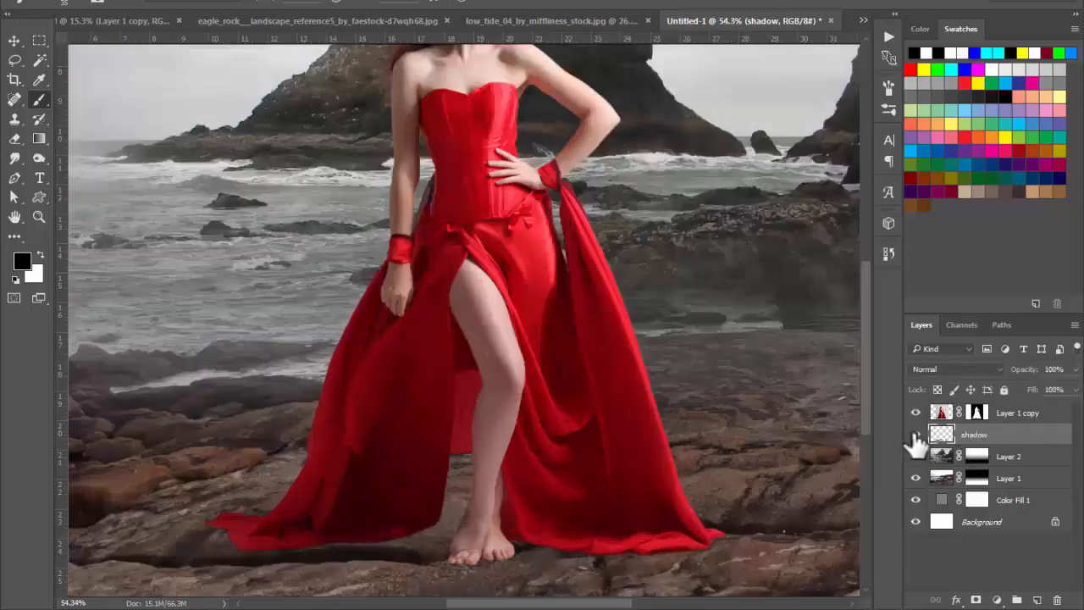
click(915, 434)
drag(339, 539, 399, 547)
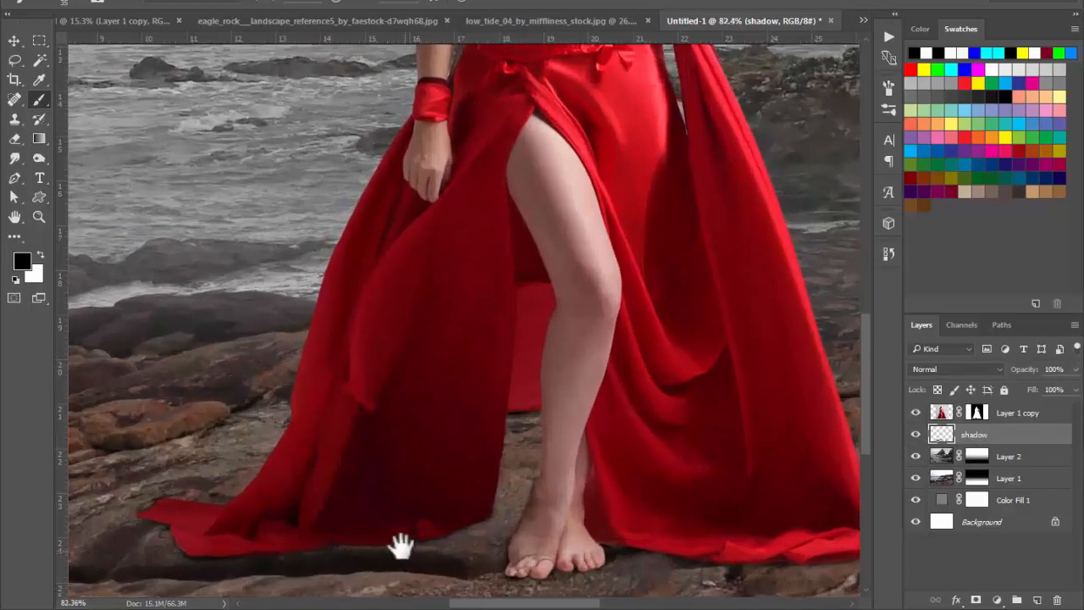
drag(431, 468, 552, 429)
drag(627, 412, 462, 469)
drag(564, 414, 597, 438)
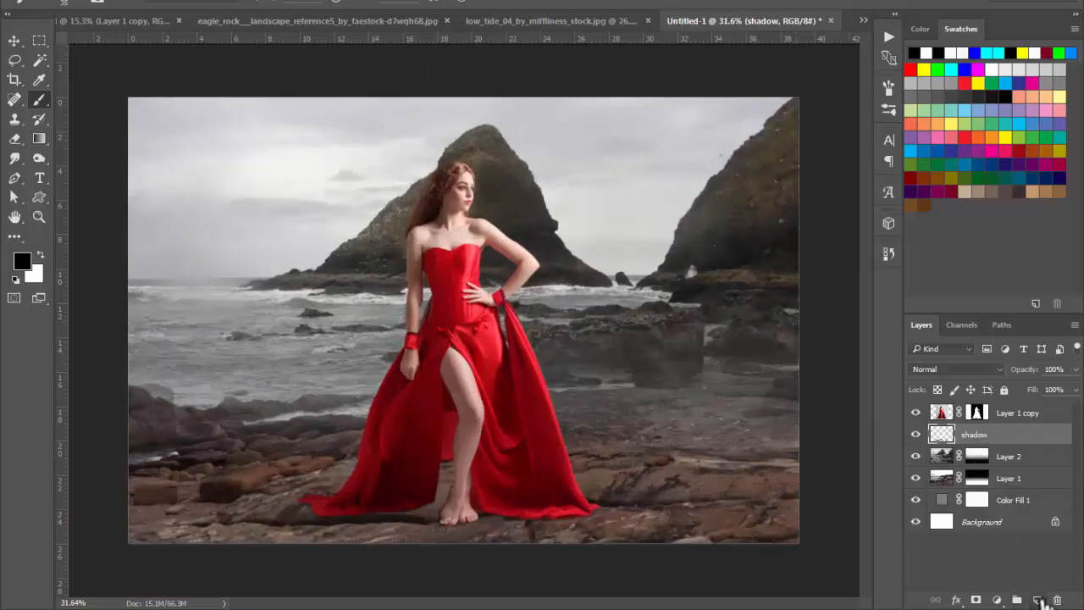
Add a new layer above Layer 1 copy and prepare a white soft brush of size 400
click(1039, 600)
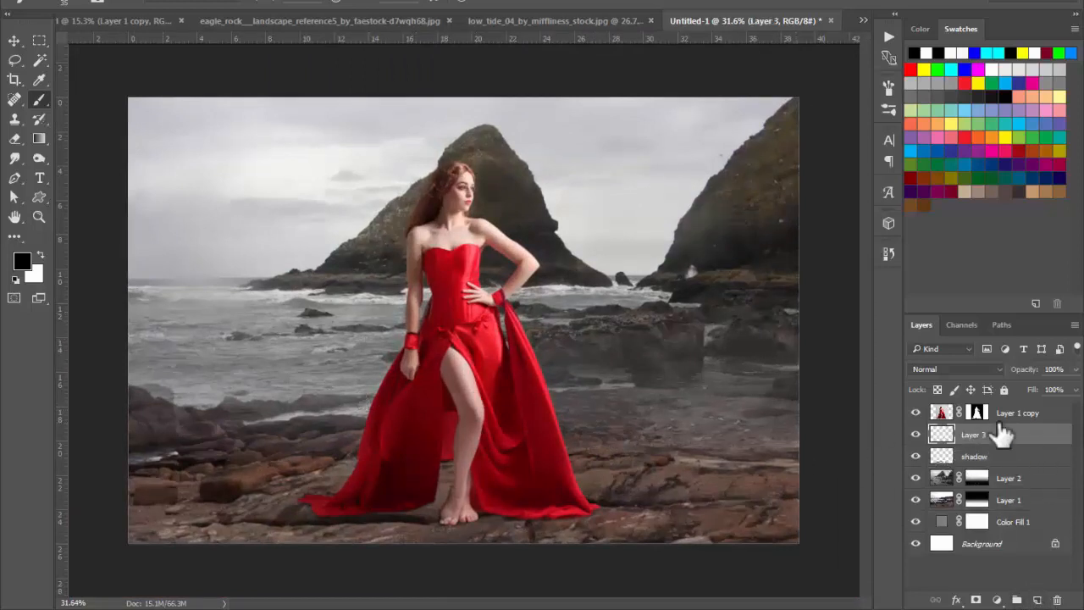
drag(1024, 442, 1023, 405)
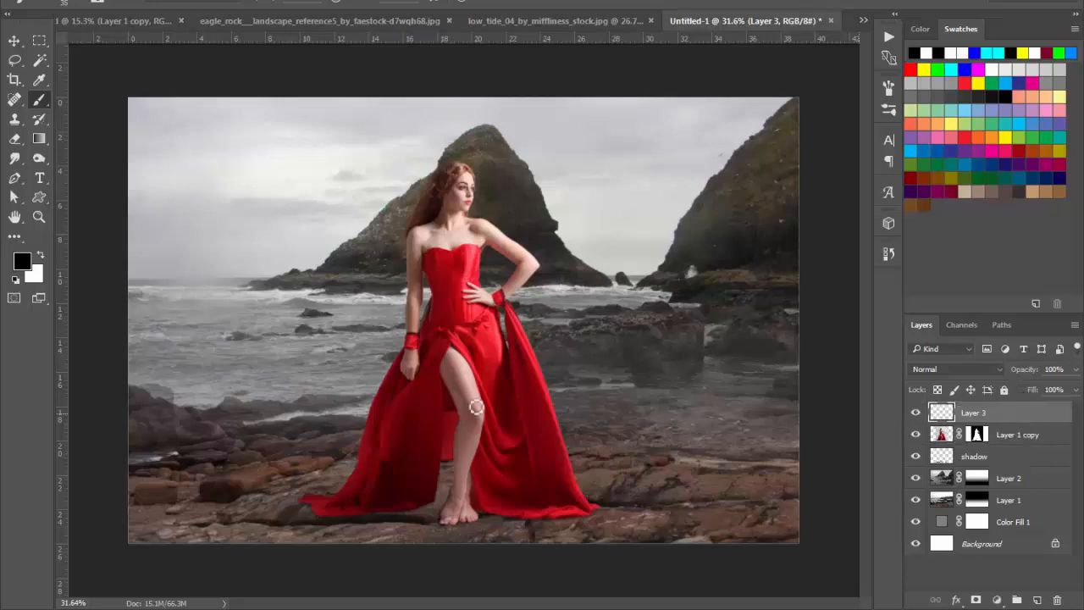
click(40, 254)
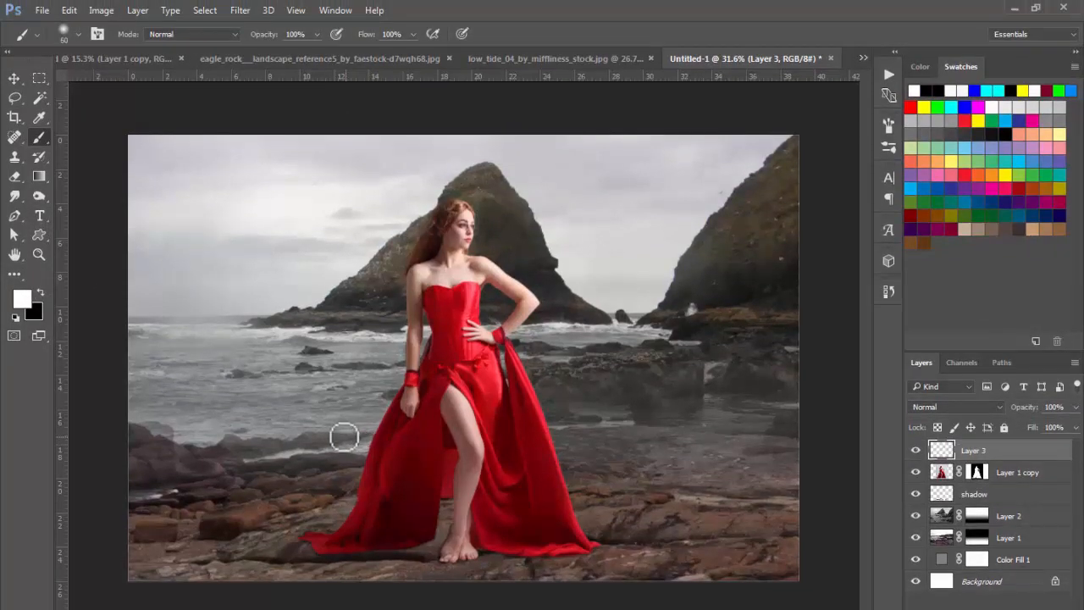
key(bracketright)
key(bracketright)
key(bracketright)
key(bracketright)
key(bracketright)
key(bracketright)
key(bracketright)
click(172, 440)
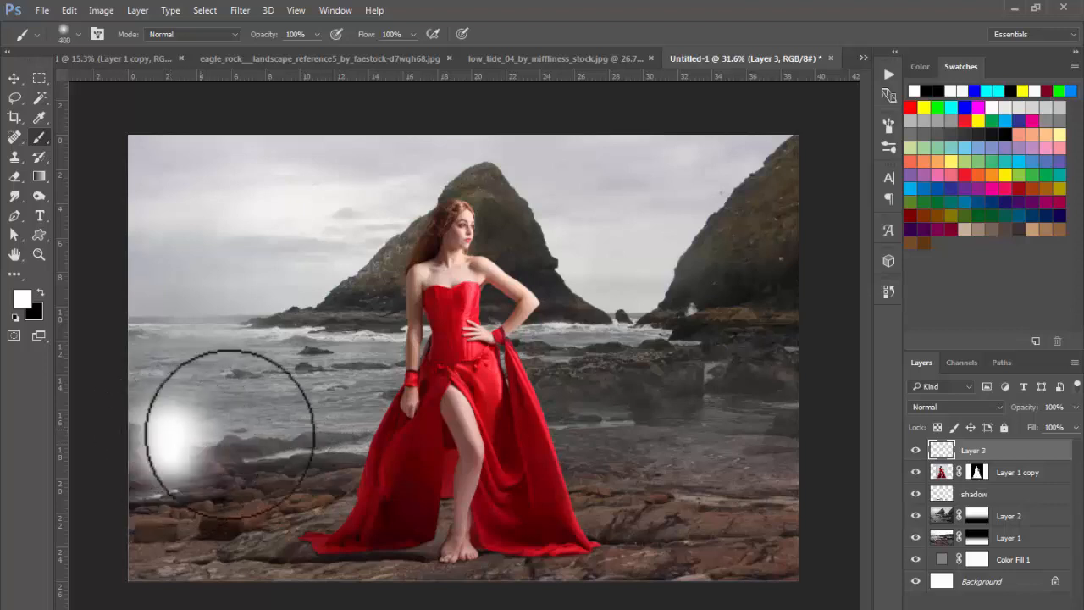
key(ctrl+z)
click(230, 443)
key(ctrl+z)
Dab scattered soft white spots on Layer 3 across the rocks and the lower part of the dress over the whole canvas width
click(164, 435)
click(286, 440)
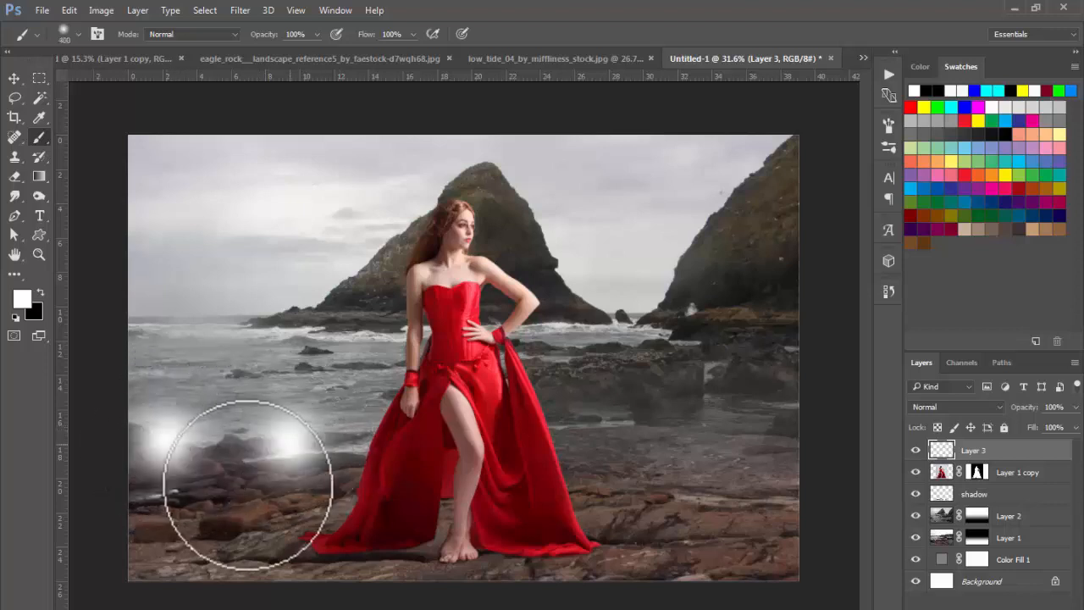
click(212, 517)
click(373, 491)
click(477, 438)
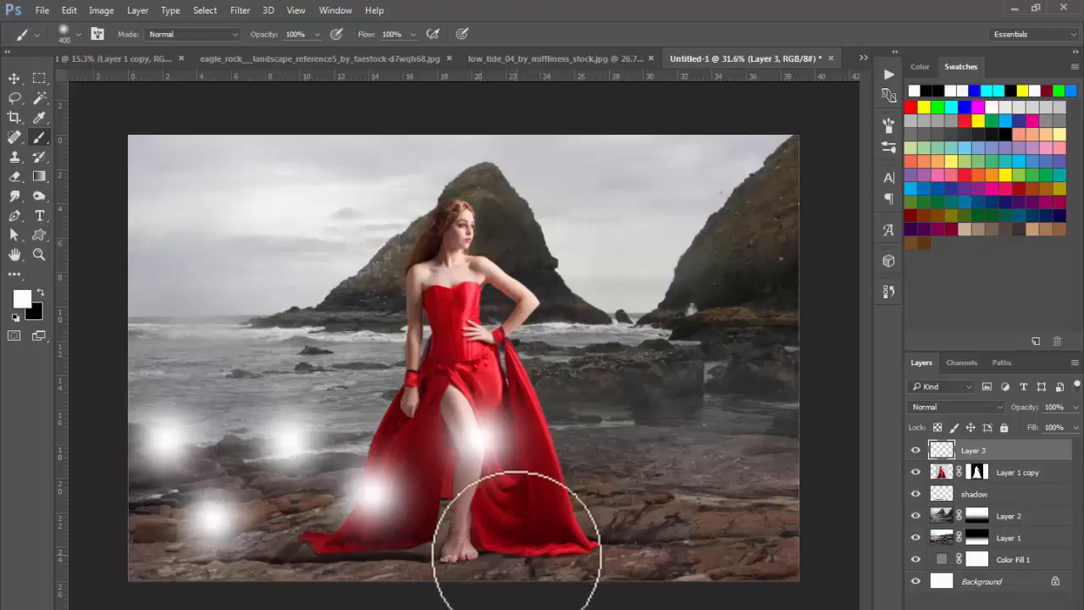
click(566, 527)
click(631, 460)
click(762, 521)
click(775, 447)
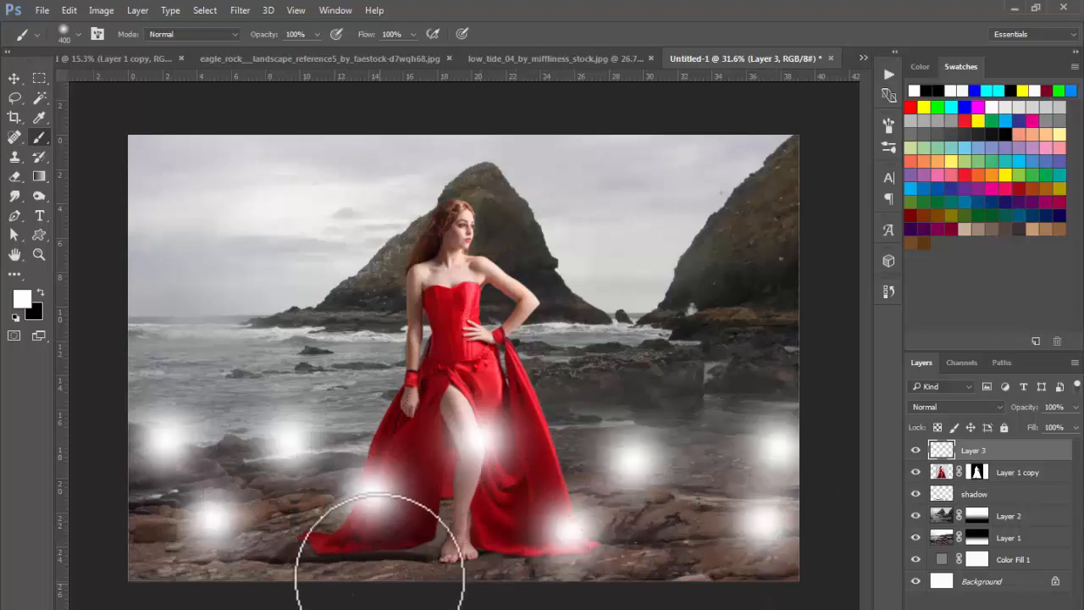
click(379, 571)
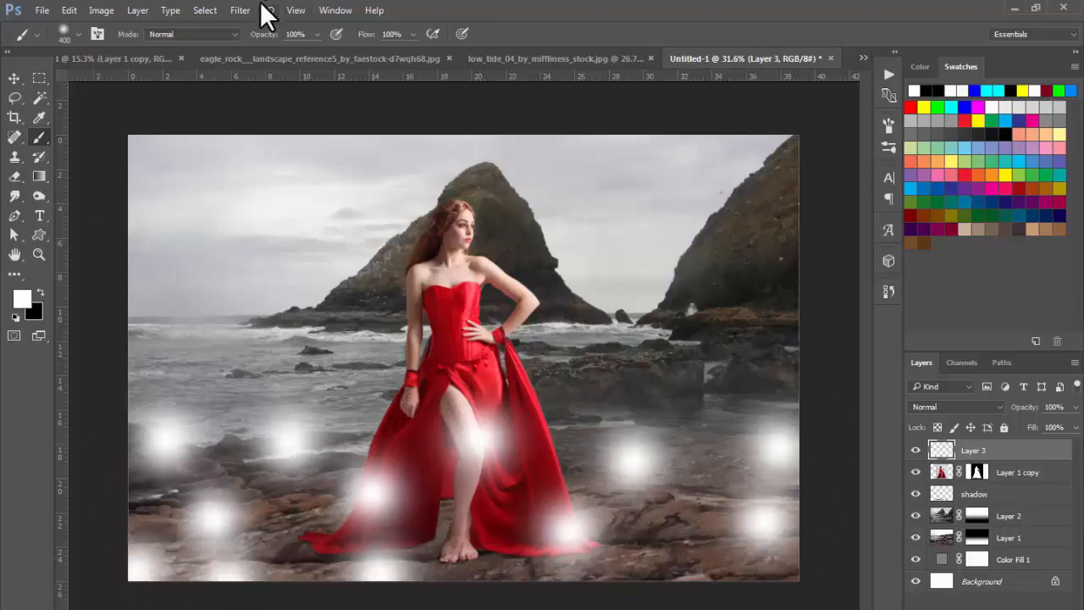
Blur the white spots on Layer 3 with a Gaussian Blur of 121.5 pixels
click(240, 10)
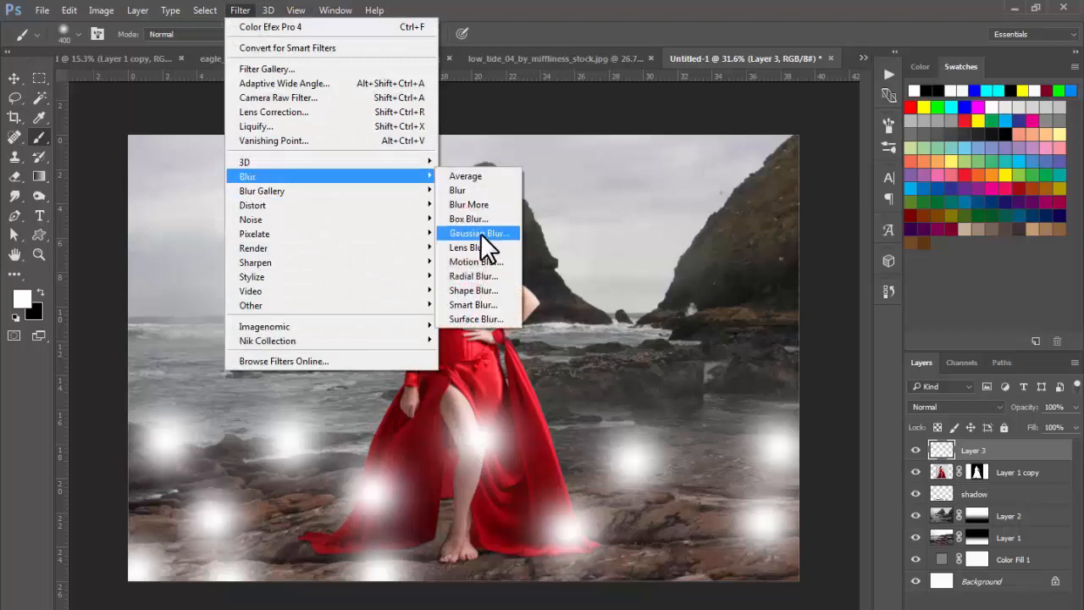
click(485, 237)
click(876, 382)
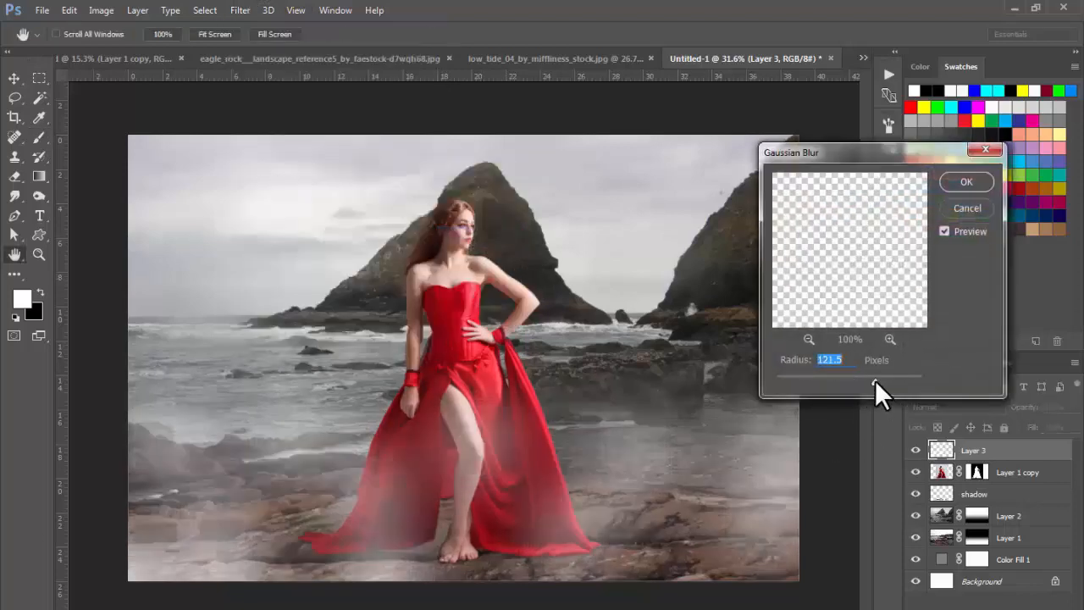
click(966, 181)
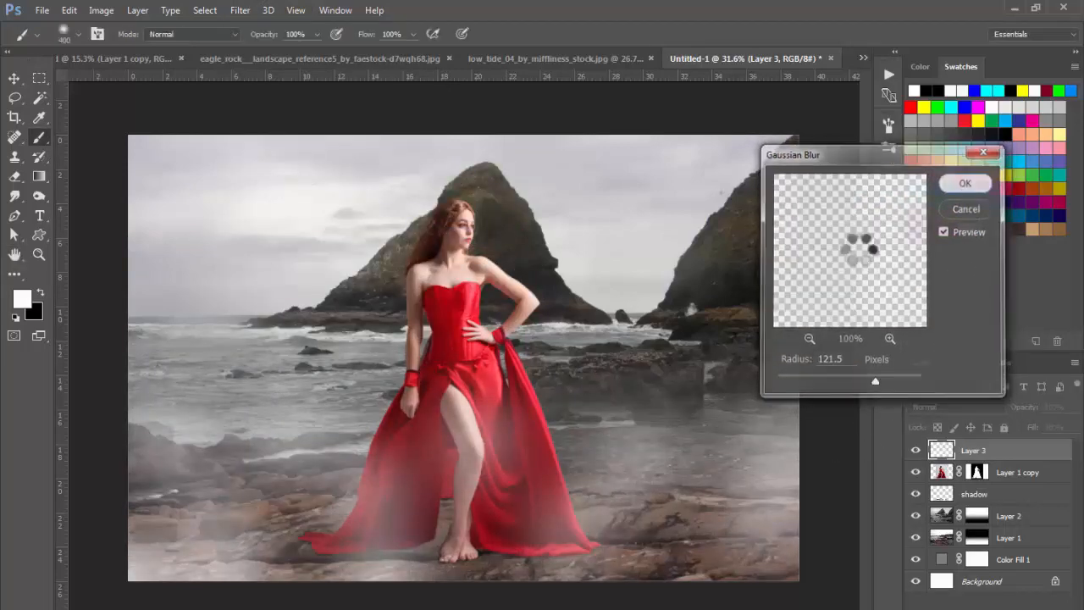
Add faint white mist on Layer 3 over the foreground rocks and the lower dress with the brush at 10% opacity
key(b)
key(1)
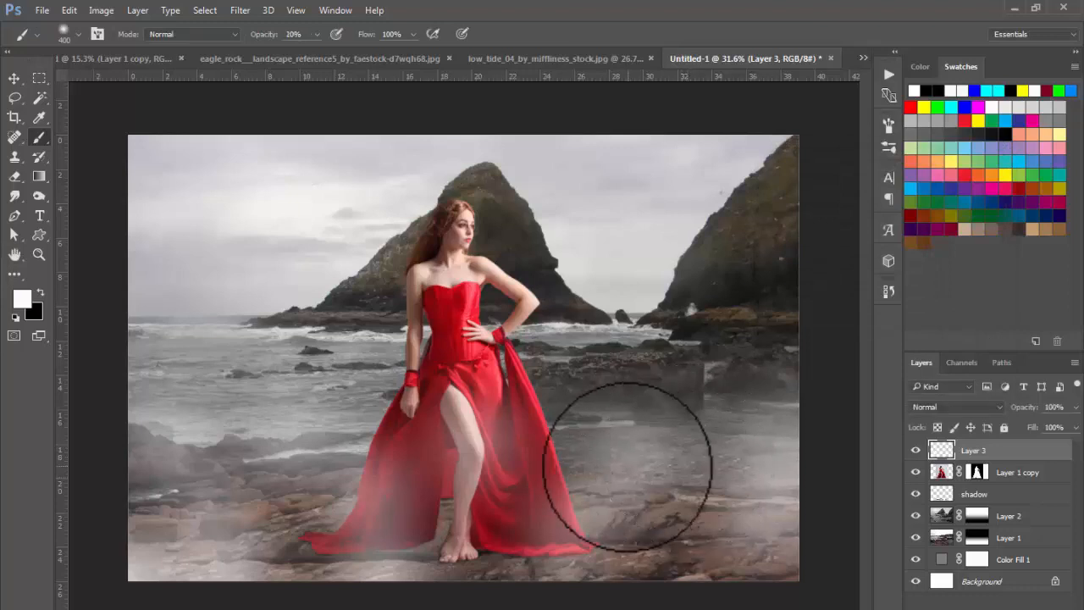
click(645, 534)
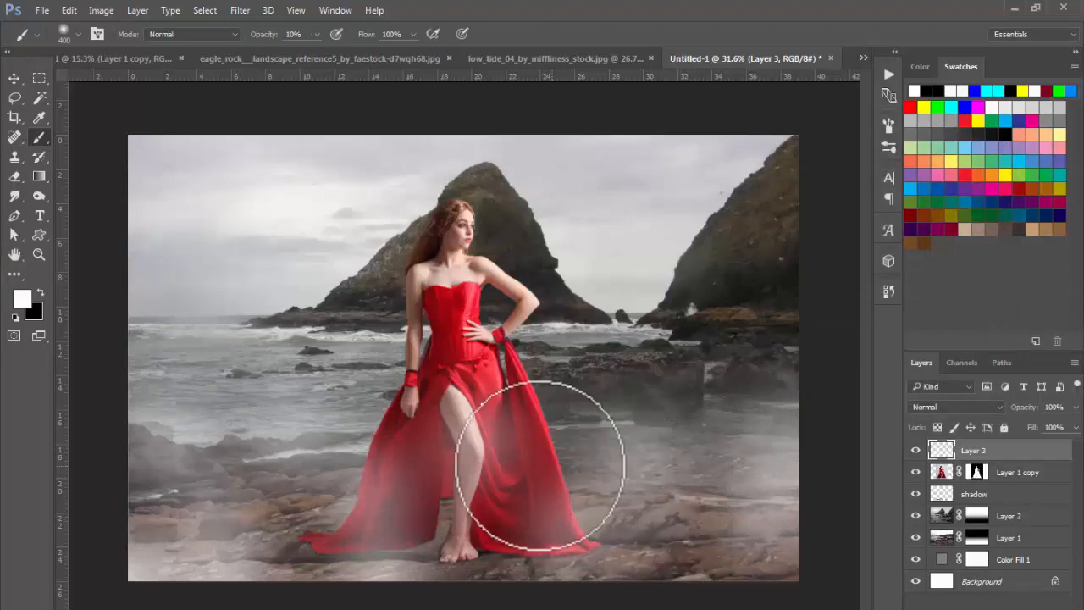
click(464, 470)
click(518, 428)
mouse_move(363, 561)
mouse_down()
mouse_move(312, 532)
mouse_move(327, 469)
mouse_move(319, 494)
mouse_move(399, 519)
mouse_move(502, 521)
mouse_move(504, 559)
mouse_up()
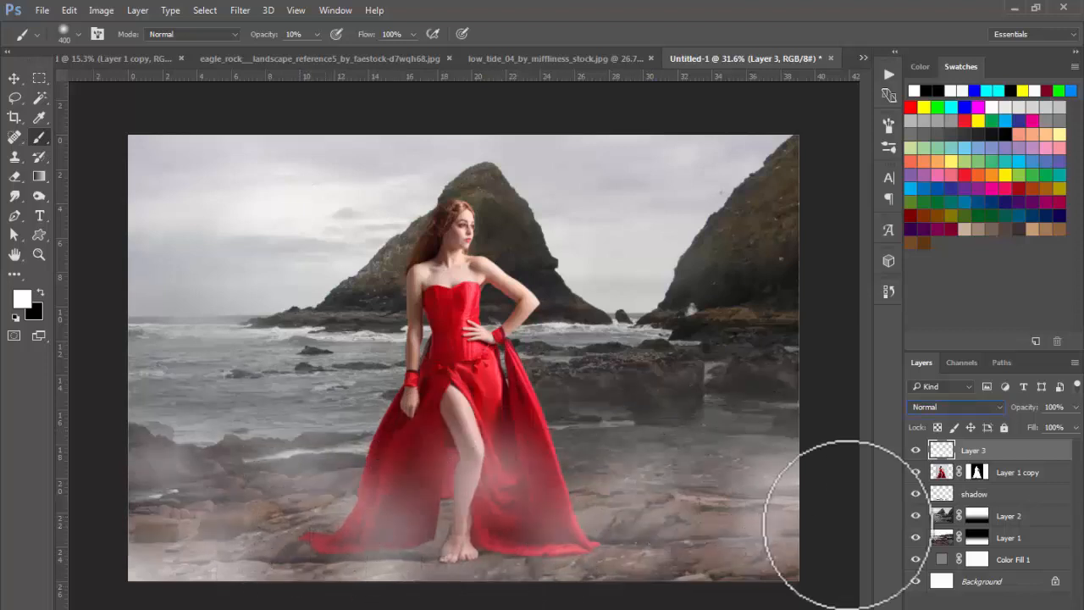
Lower Layer 3's opacity to 55% and deselect the layer
drag(1057, 436, 1022, 443)
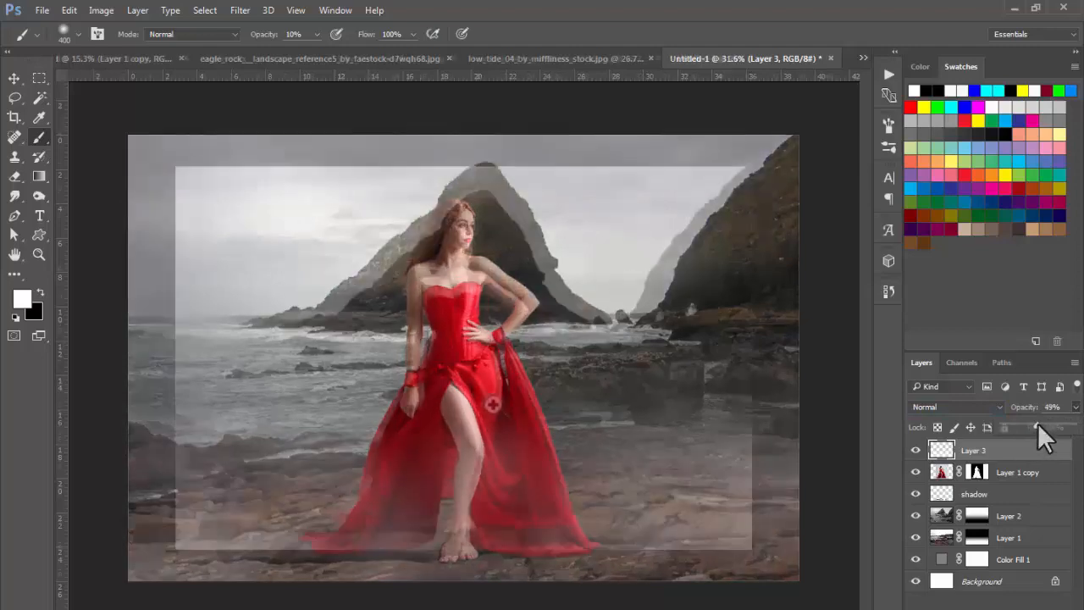
key(v)
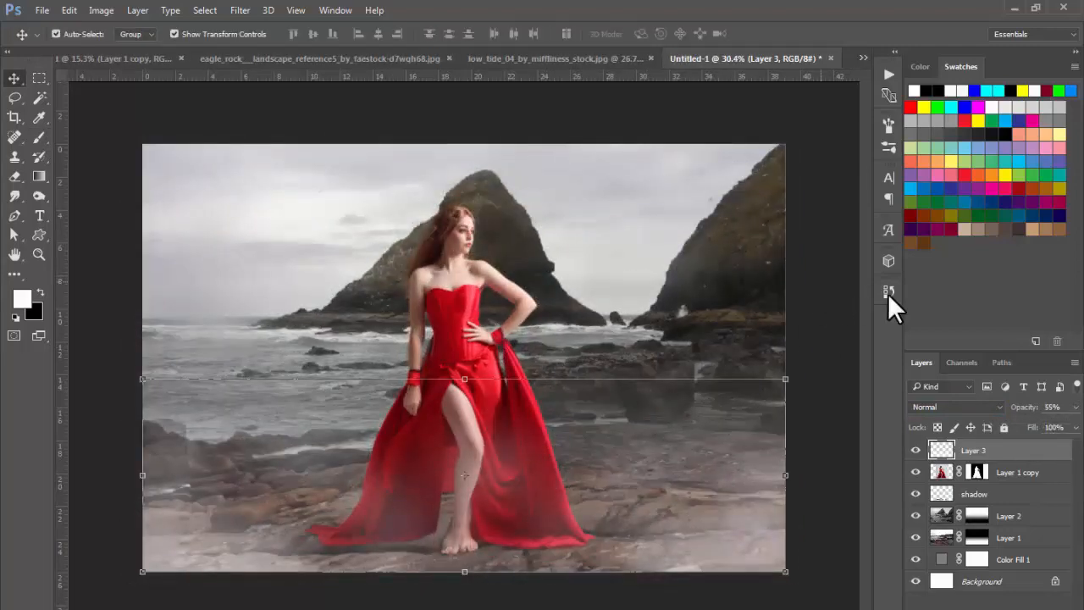
click(834, 309)
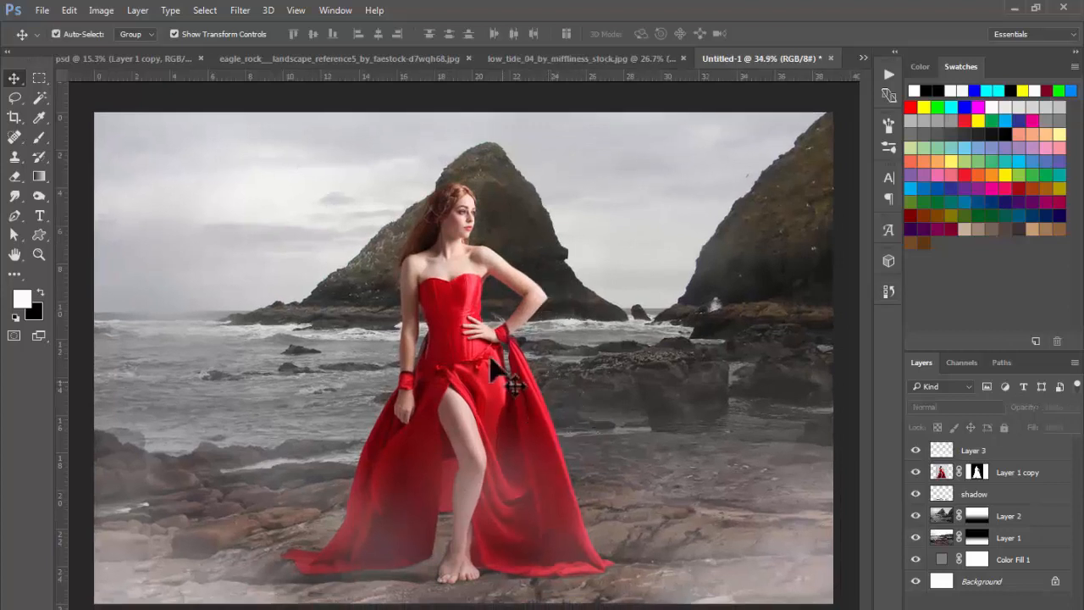
Duplicate the woman's masked layer, Layer 1 copy
click(467, 281)
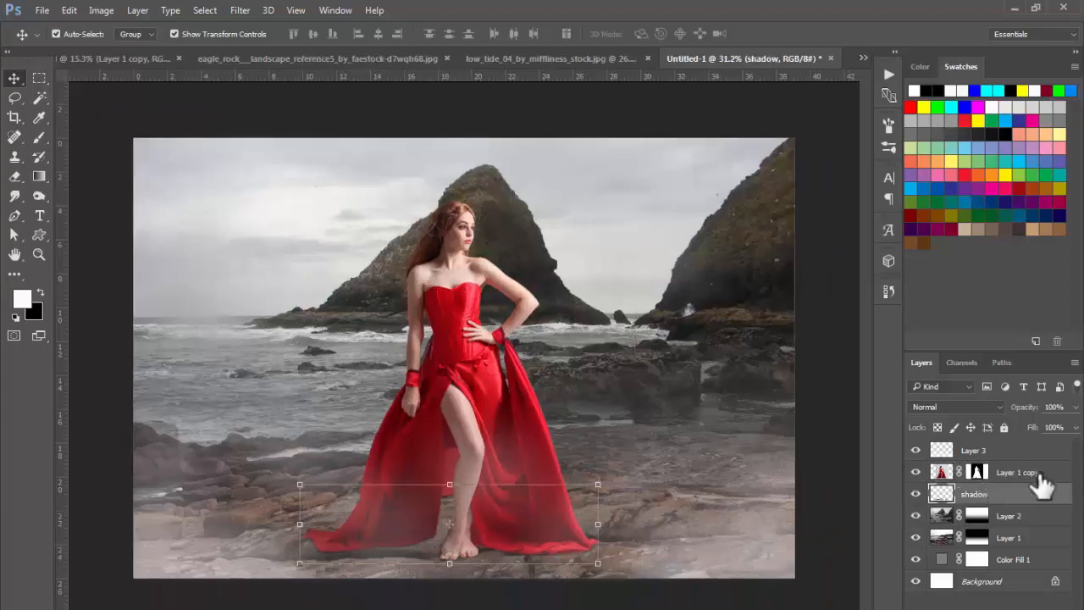
click(1013, 474)
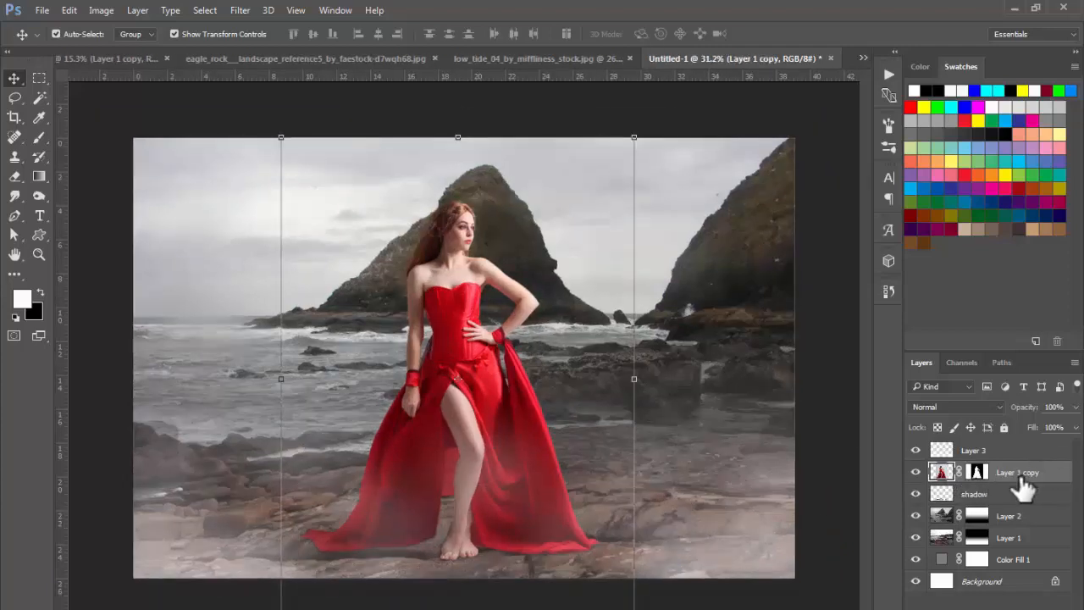
right_click(1020, 476)
click(1070, 477)
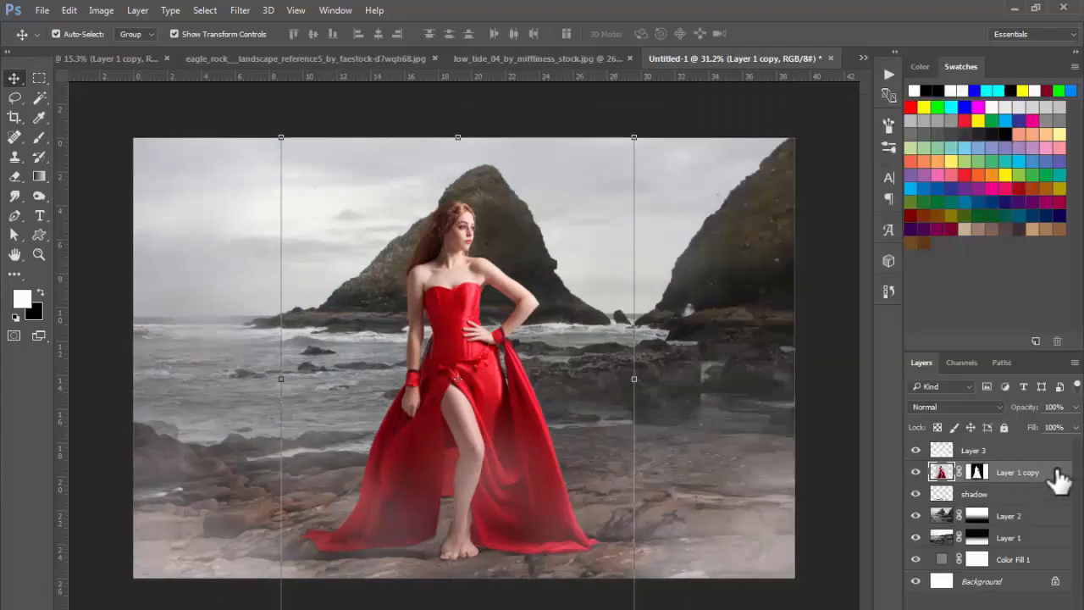
key(ctrl+j)
Convert Layer 1 copy 2 to a smart object, rasterize it to merge its mask, and check it hidden and shown
right_click(1032, 481)
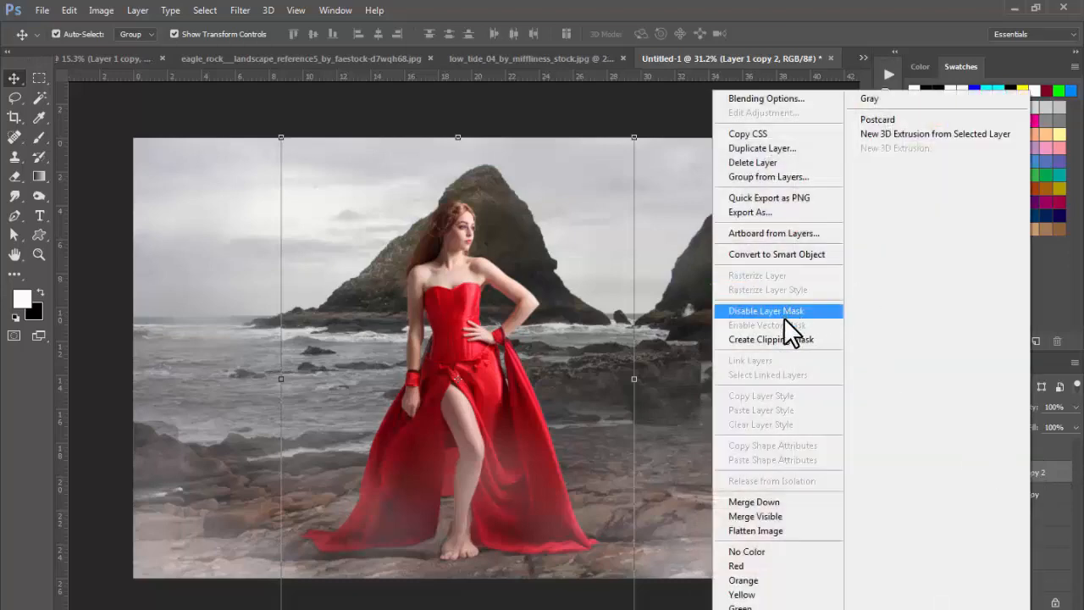
click(786, 254)
right_click(1012, 474)
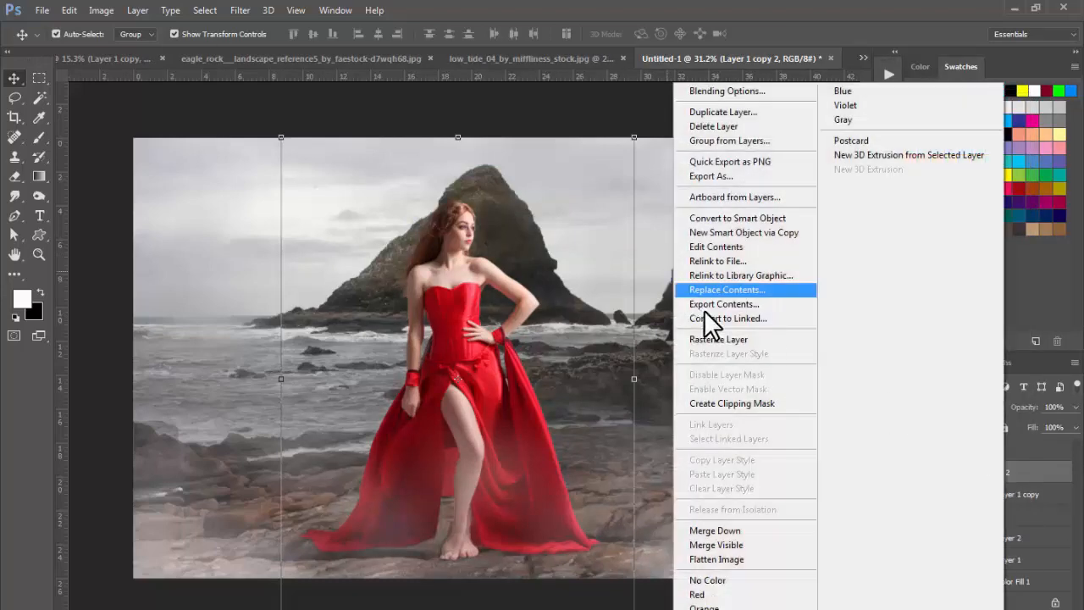
click(720, 339)
click(916, 472)
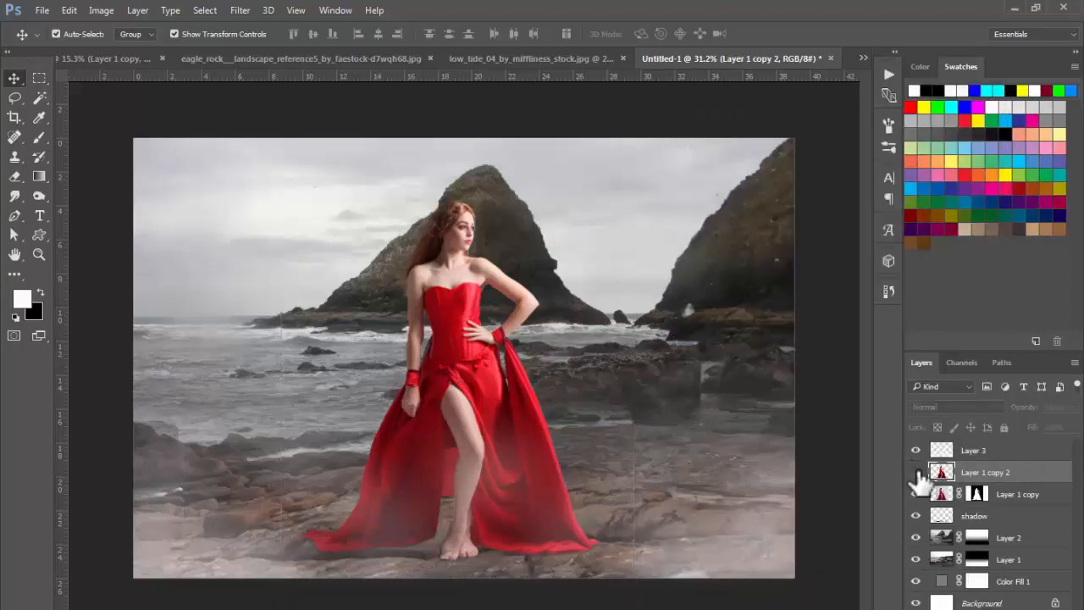
click(916, 472)
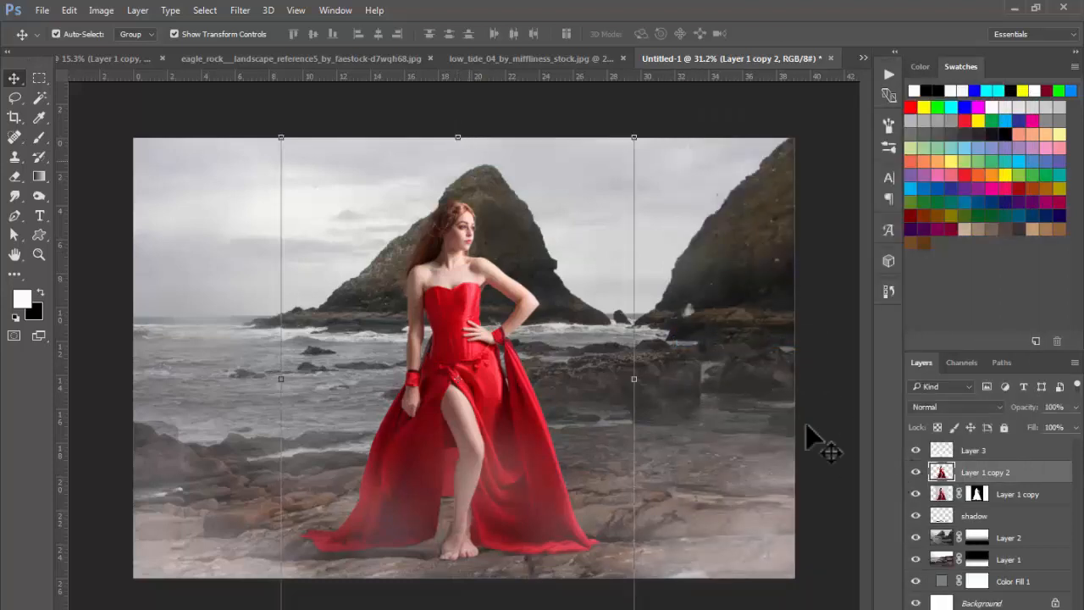
Move the duplicate woman layer below Layer 1 copy and rename it "shadow long"
drag(997, 481, 1004, 515)
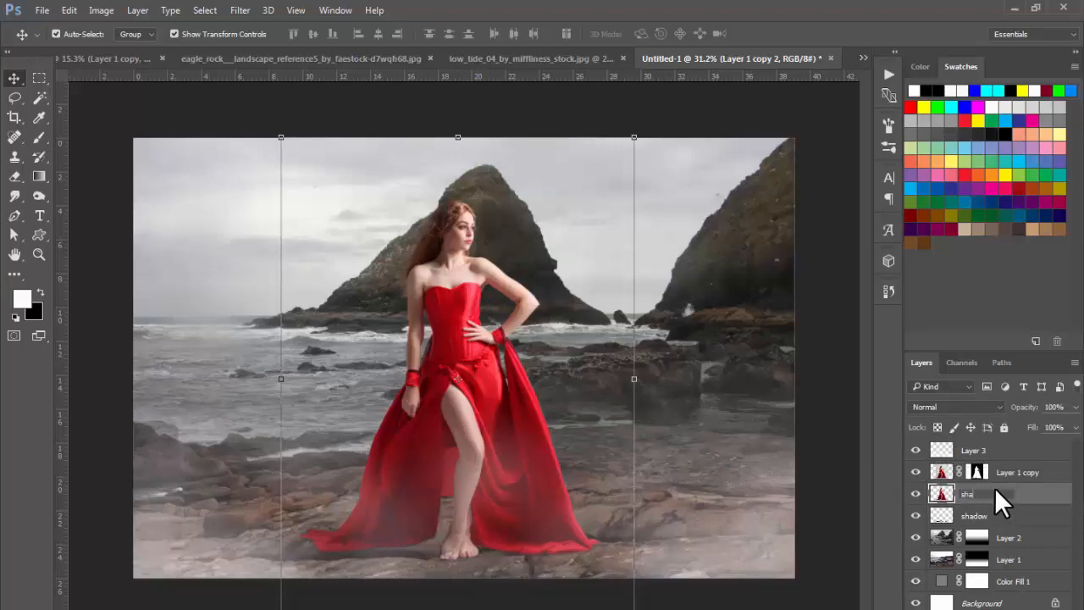
text(dow long)
key(Return)
Transform the shadow long layer so the figure lies flattened across the rocks to the left of the dress hem
drag(457, 137, 171, 462)
drag(304, 538, 314, 504)
key(Return)
Soften the shadow long layer with a Gaussian Blur of about 8.6 pixels
click(262, 14)
mouse_move(242, 11)
mouse_move(283, 178)
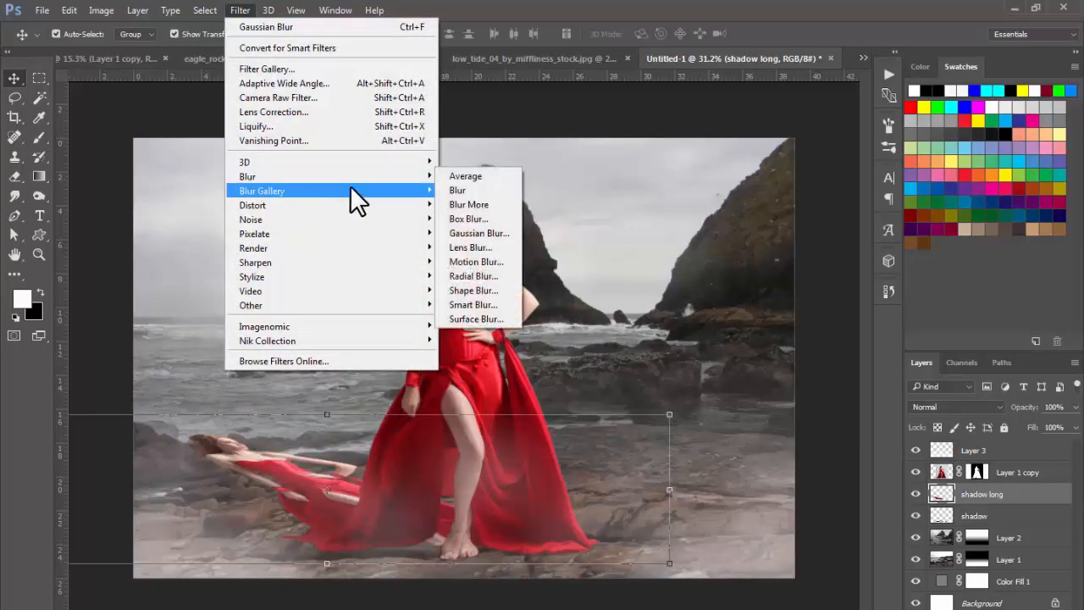
mouse_move(339, 177)
click(480, 236)
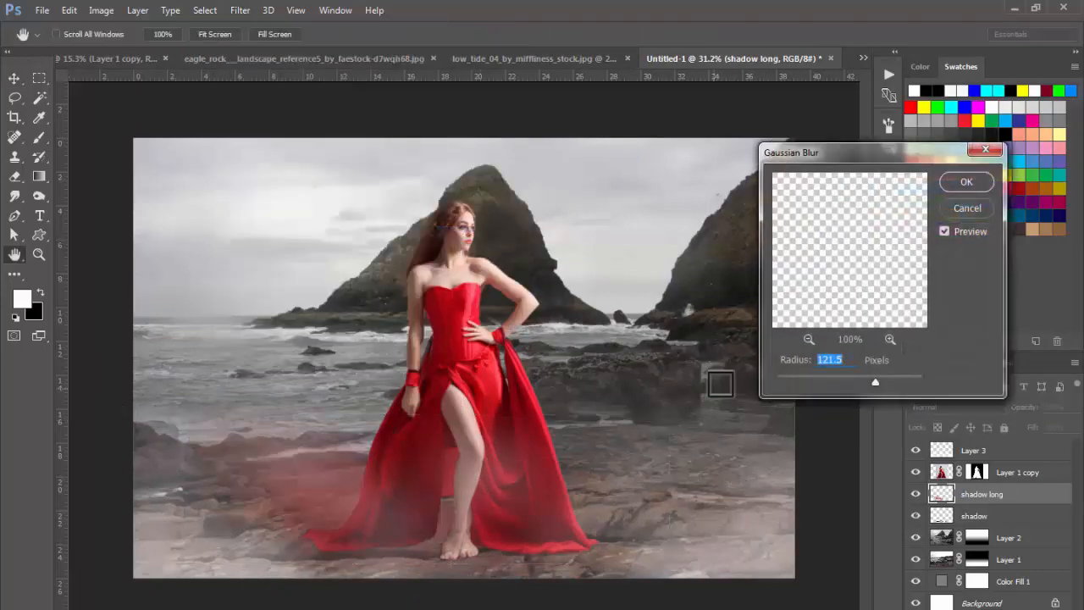
click(795, 381)
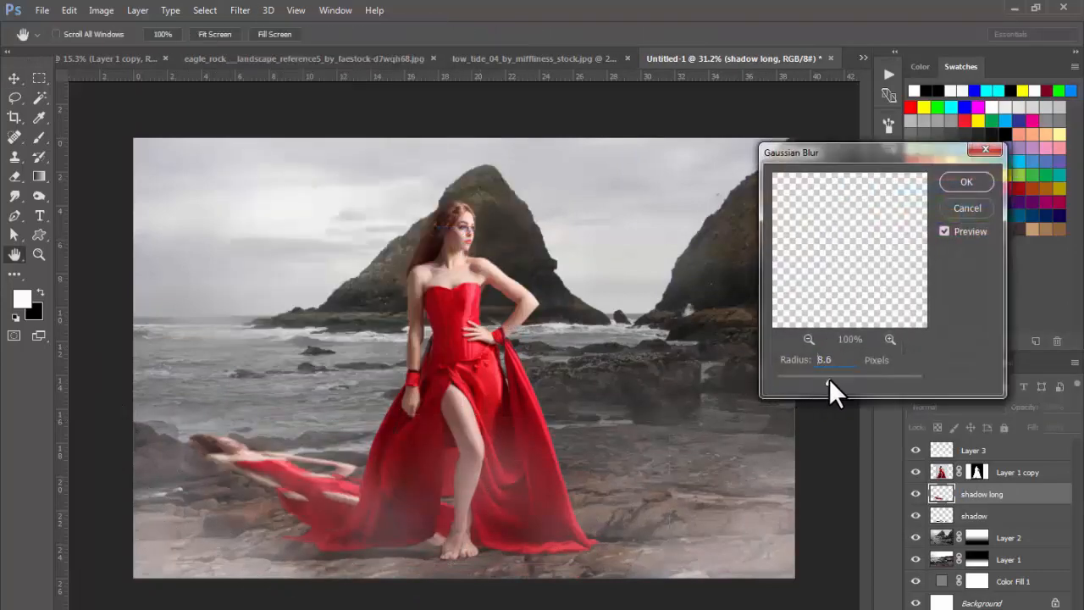
click(987, 181)
key(v)
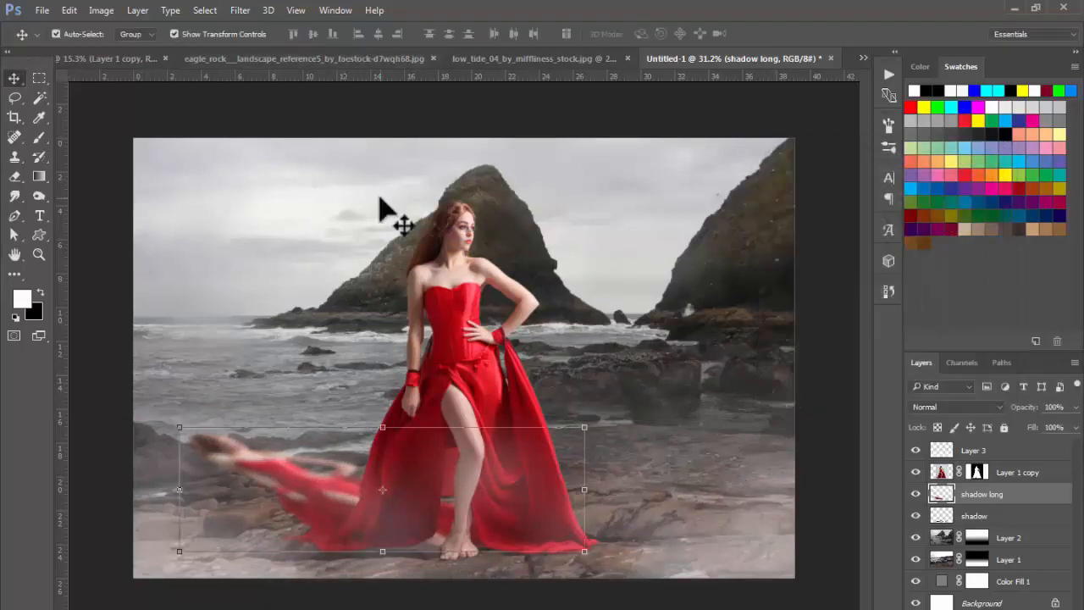
Apply a black-to-white Gradient Map to the shadow long layer
key(alt+i)
key(j)
key(g)
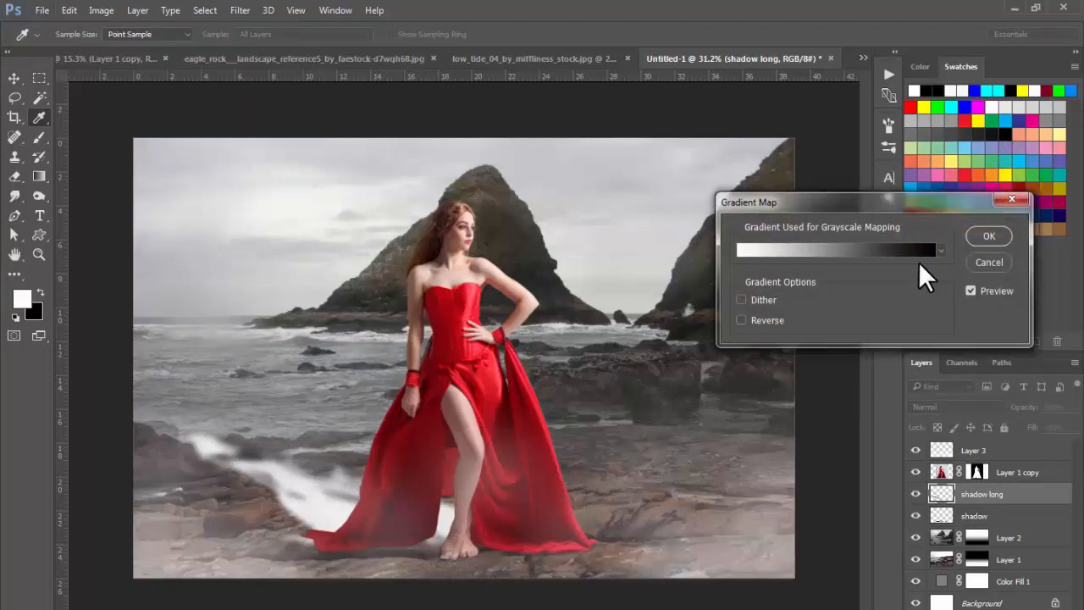
click(942, 251)
click(820, 282)
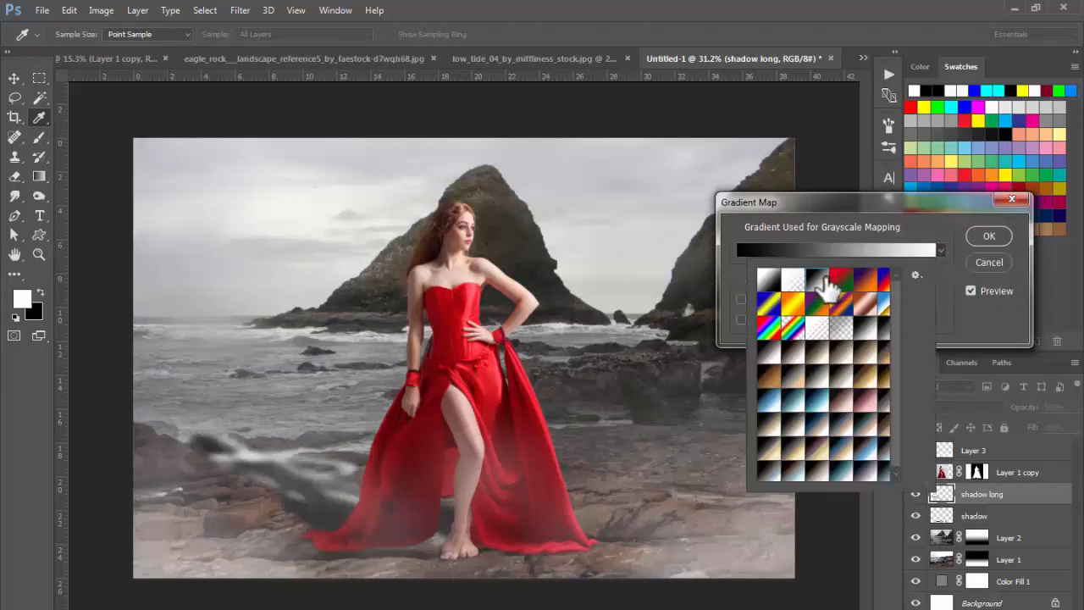
click(985, 262)
click(989, 237)
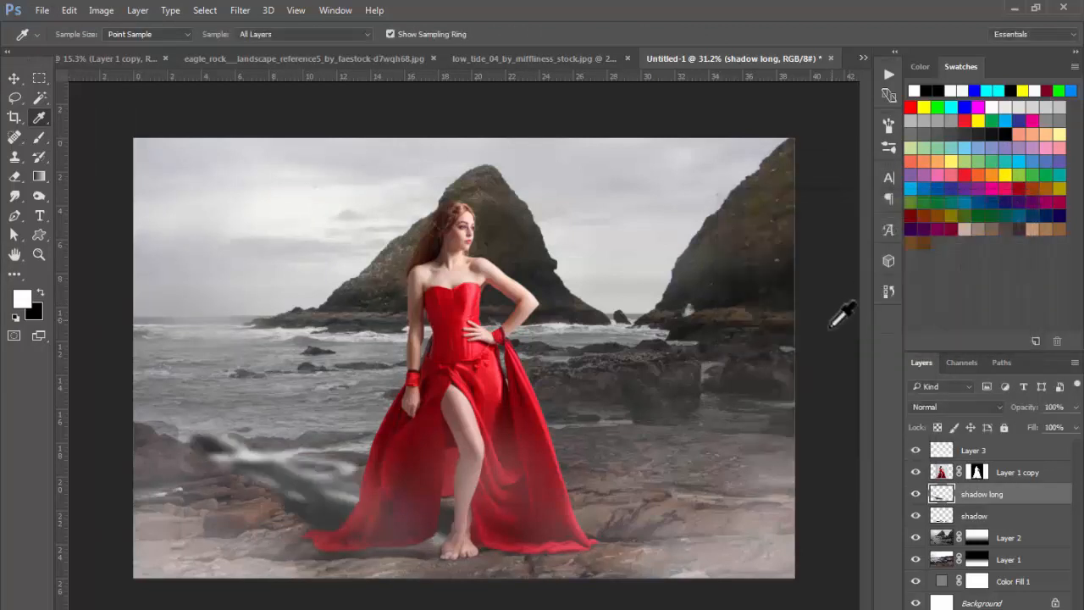
Turn the shadow long layer black by lowering its Hue/Saturation lightness to the minimum
key(ctrl+u)
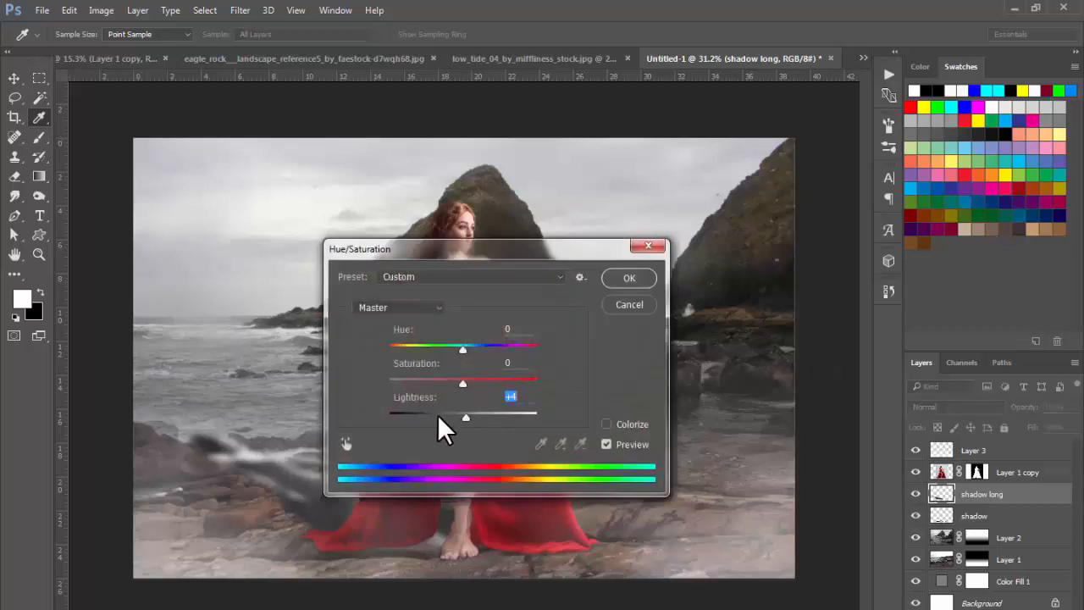
drag(447, 419, 388, 418)
key(Return)
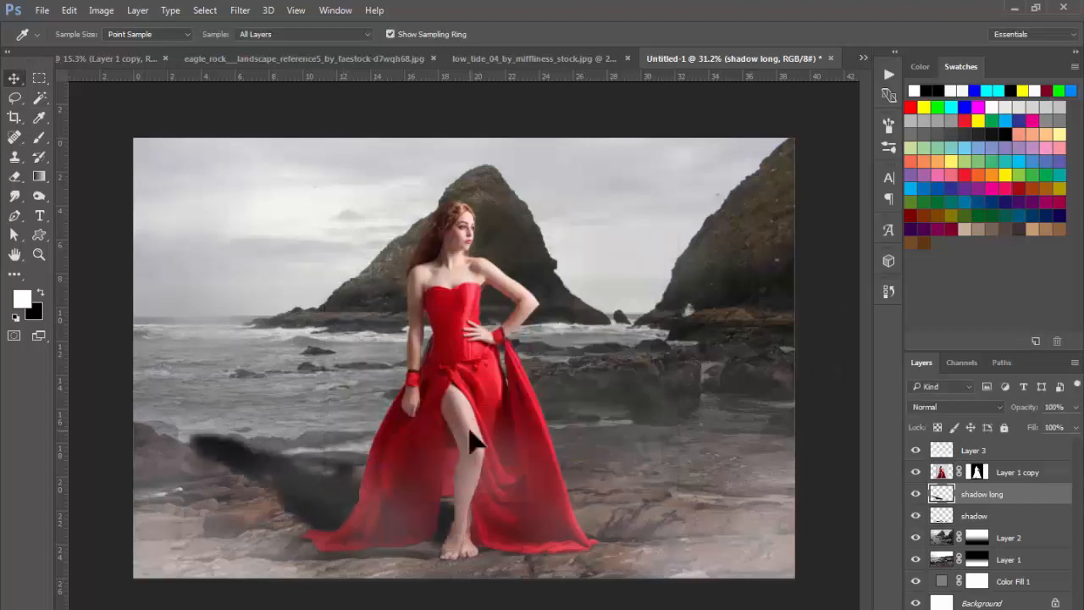
Shrink the cast shadow toward the dress hem and set the shadow long layer's opacity to 60%
key(ctrl+t)
drag(180, 428, 237, 484)
key(Return)
key(5)
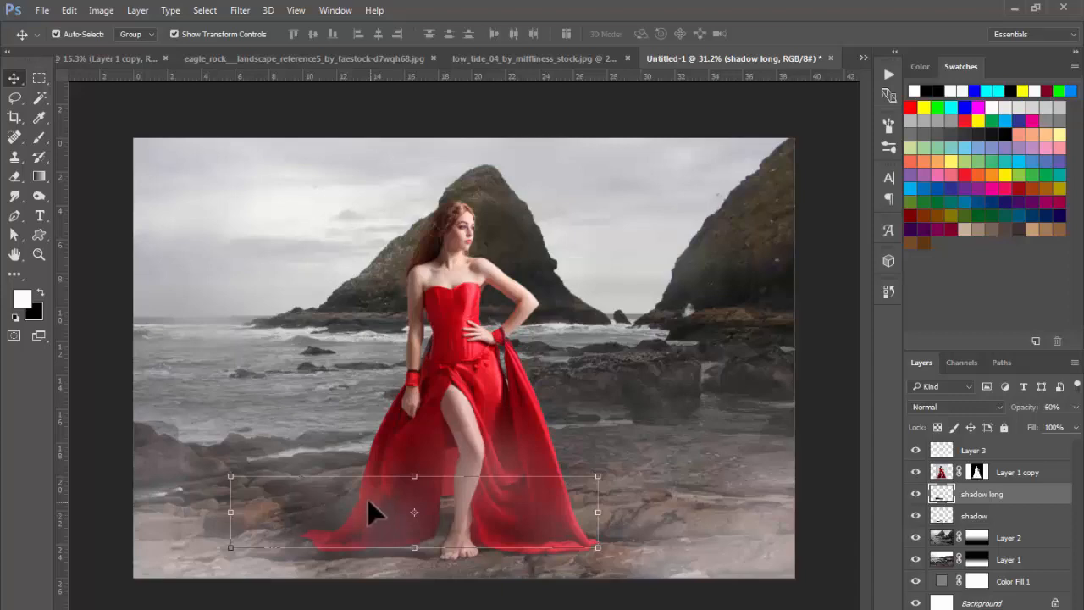
Fade the far end of the cast shadow on the rocks with a soft eraser of size 300 at 33% opacity
scroll(308, 495, up, 3)
key(e)
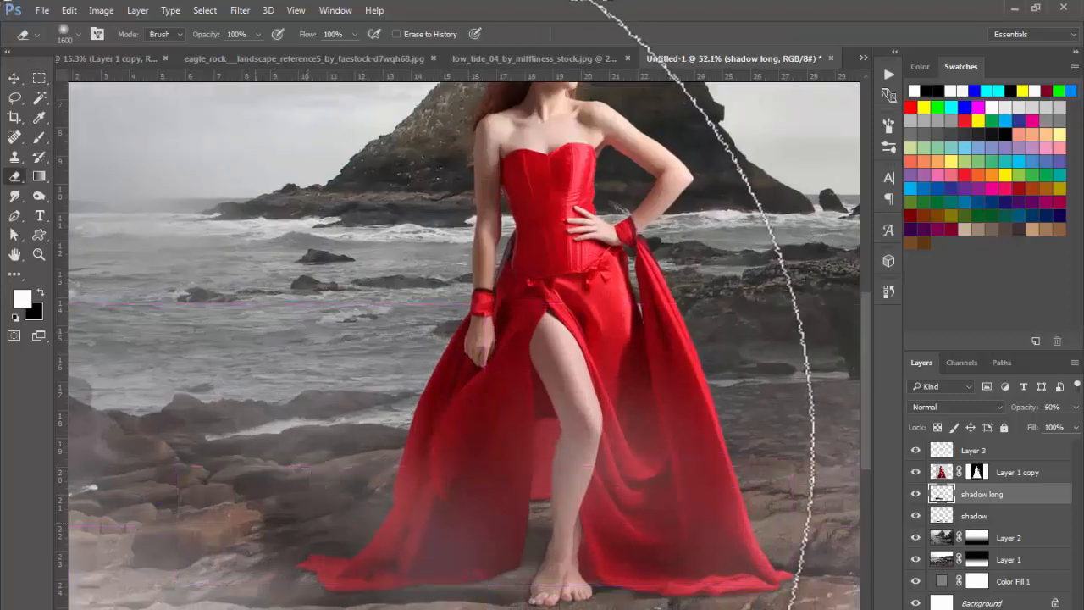
key(bracketleft)
key(bracketleft)
key(bracketleft)
key(bracketleft)
key(bracketleft)
key(bracketleft)
key(bracketleft)
key(bracketleft)
key(bracketleft)
key(bracketleft)
key(bracketleft)
key(bracketleft)
key(bracketleft)
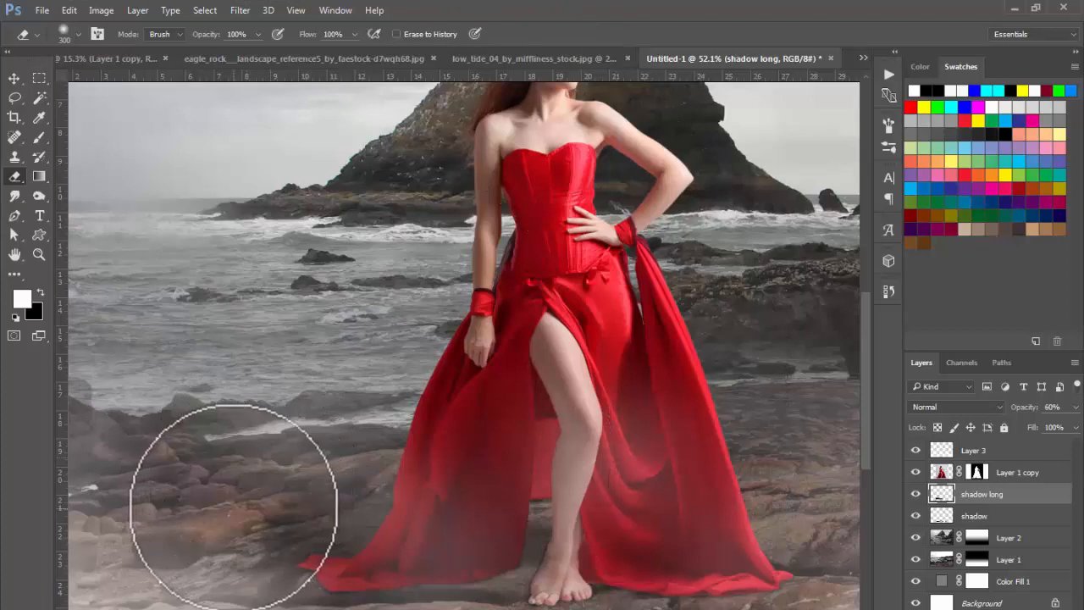
key(3)
key(3)
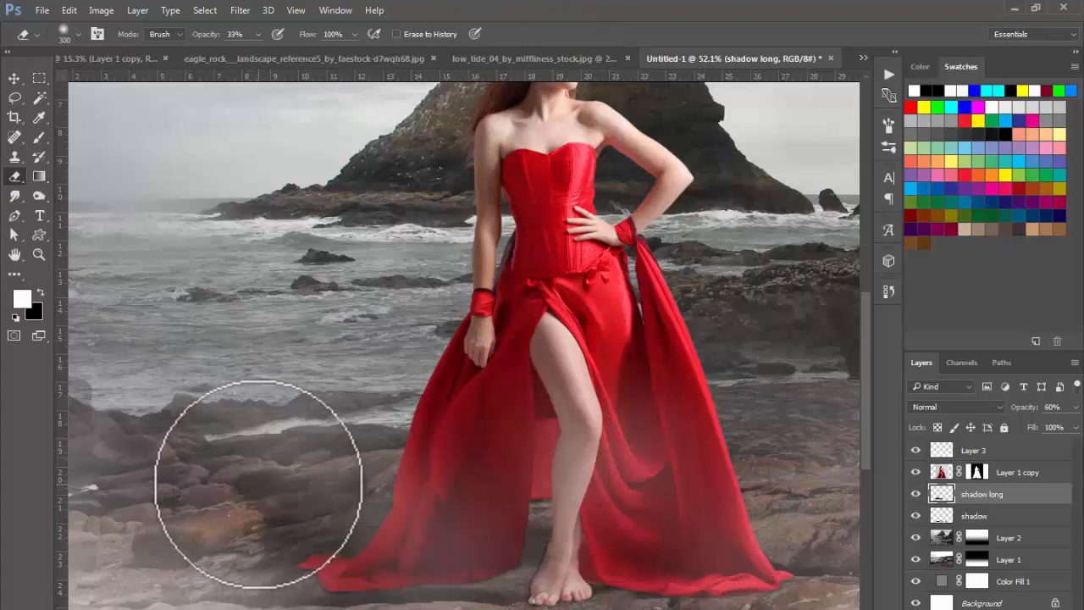
mouse_move(259, 485)
mouse_down()
mouse_move(244, 505)
mouse_move(252, 458)
mouse_move(425, 479)
mouse_move(288, 540)
mouse_move(249, 522)
mouse_up()
drag(483, 419, 498, 413)
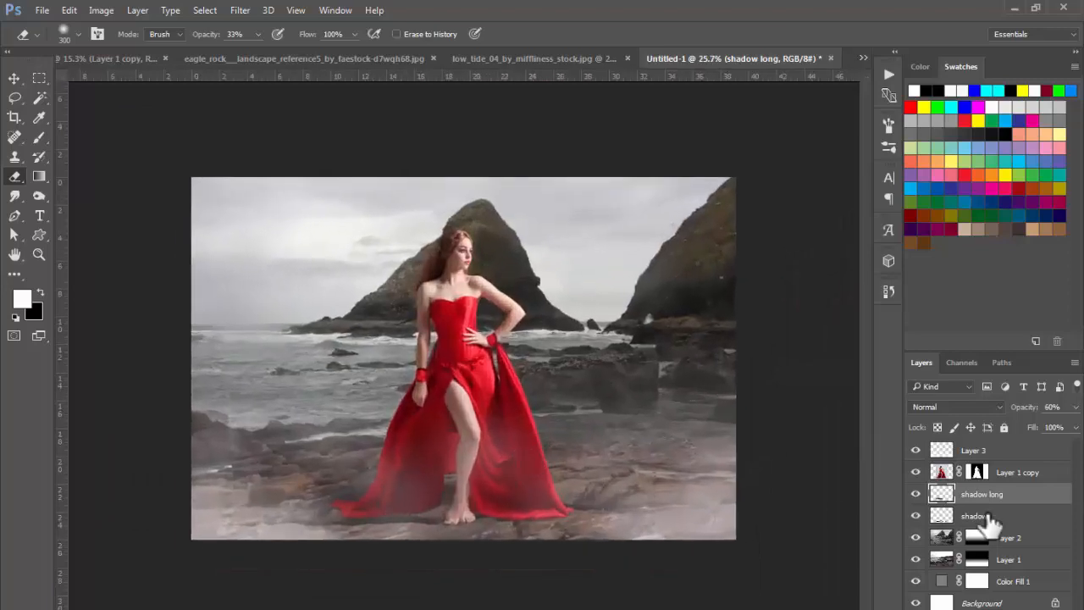
Compare the composite with the shadow long layer hidden and shown, and check the shadow beside the dress
click(915, 494)
click(916, 494)
click(916, 494)
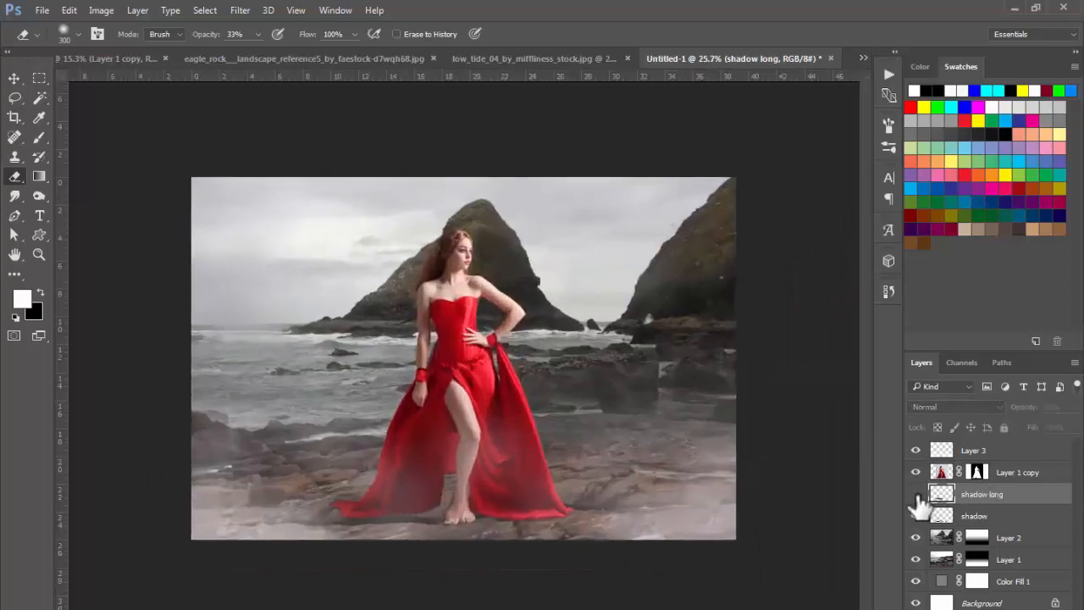
click(916, 494)
drag(613, 477, 614, 479)
key(v)
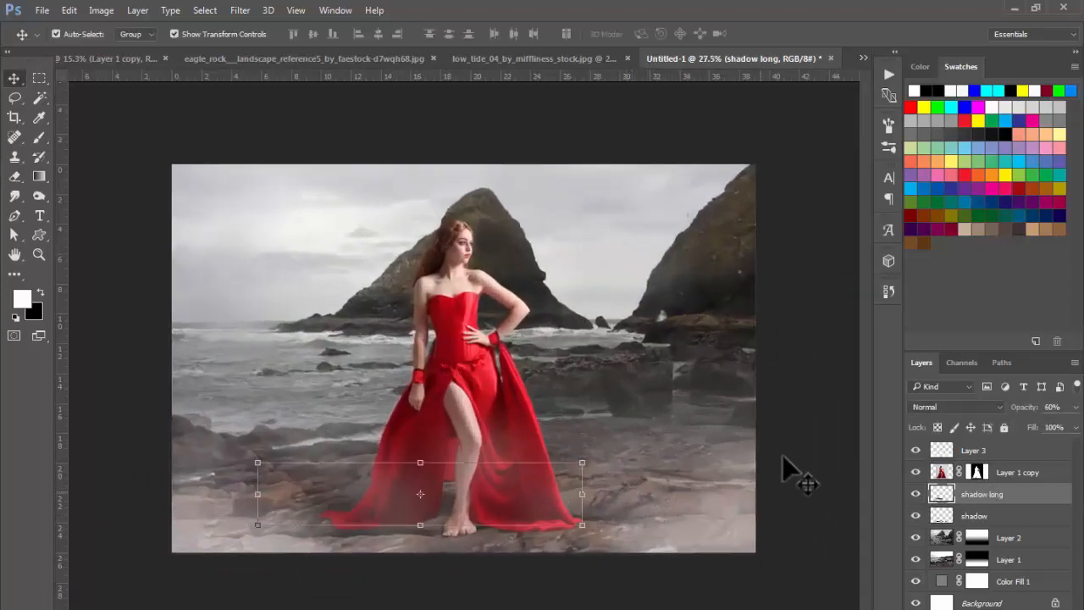
click(817, 370)
drag(533, 387, 661, 436)
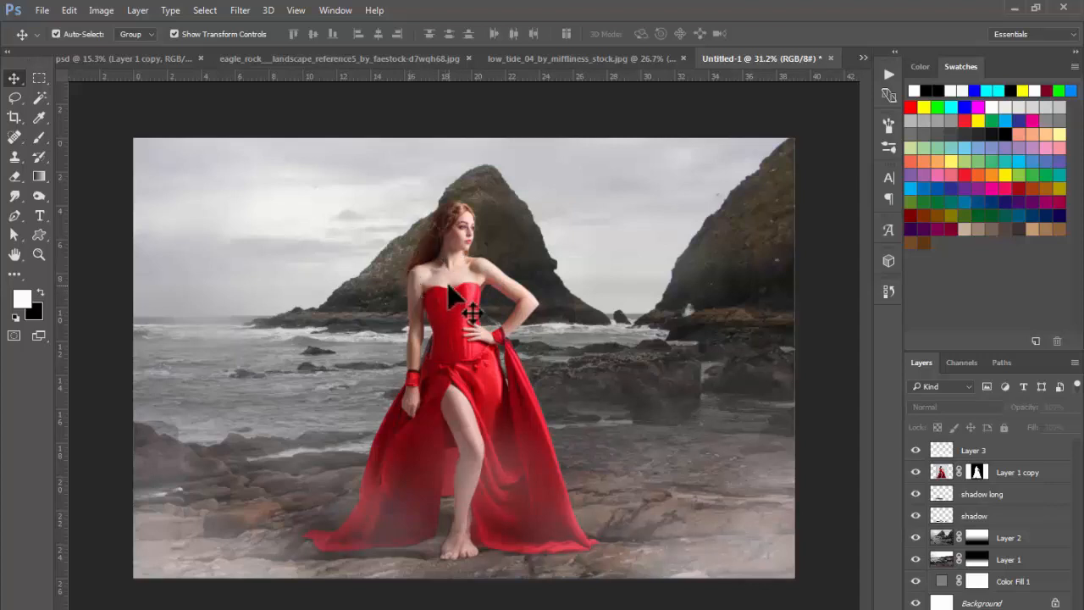
Add a new layer above Layer 3 and fill it with 50% gray
click(1014, 451)
click(826, 356)
drag(524, 258, 428, 384)
drag(430, 386, 413, 362)
click(976, 452)
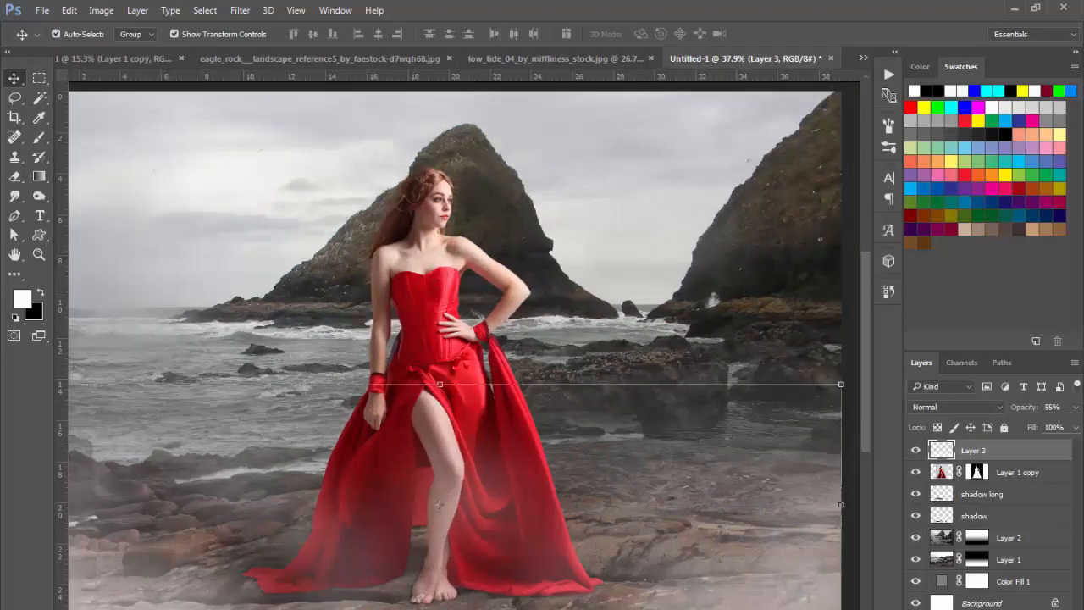
key(ctrl+shift+alt+n)
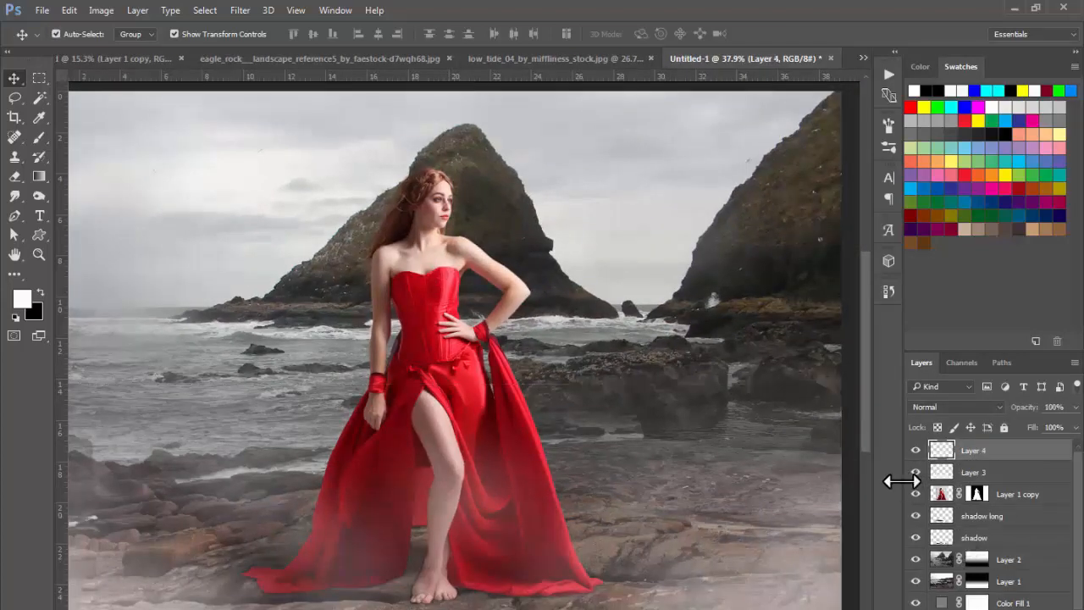
key(shift+F5)
click(540, 187)
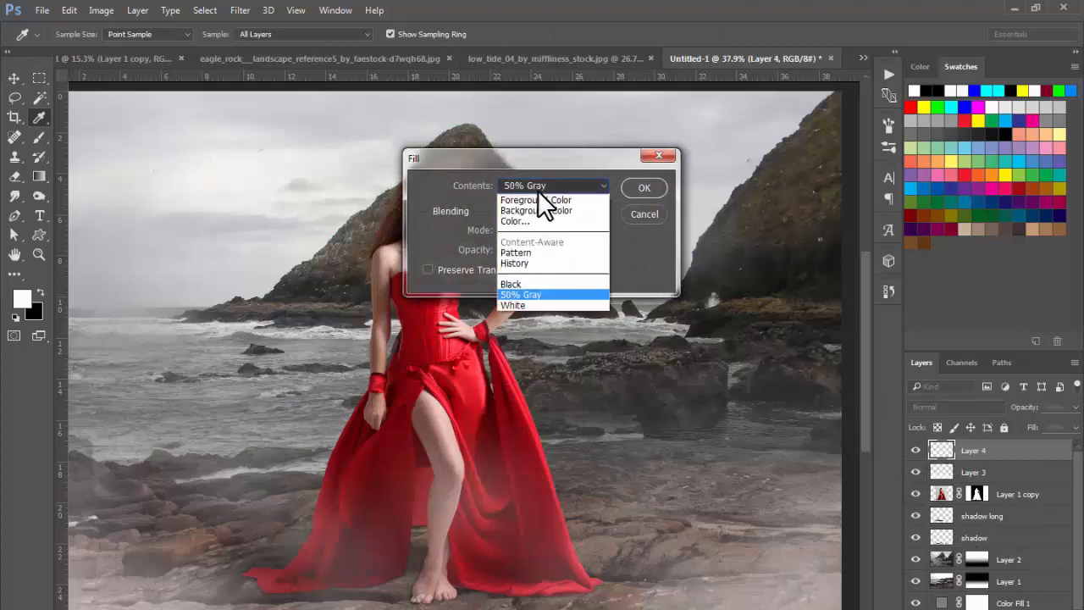
click(518, 294)
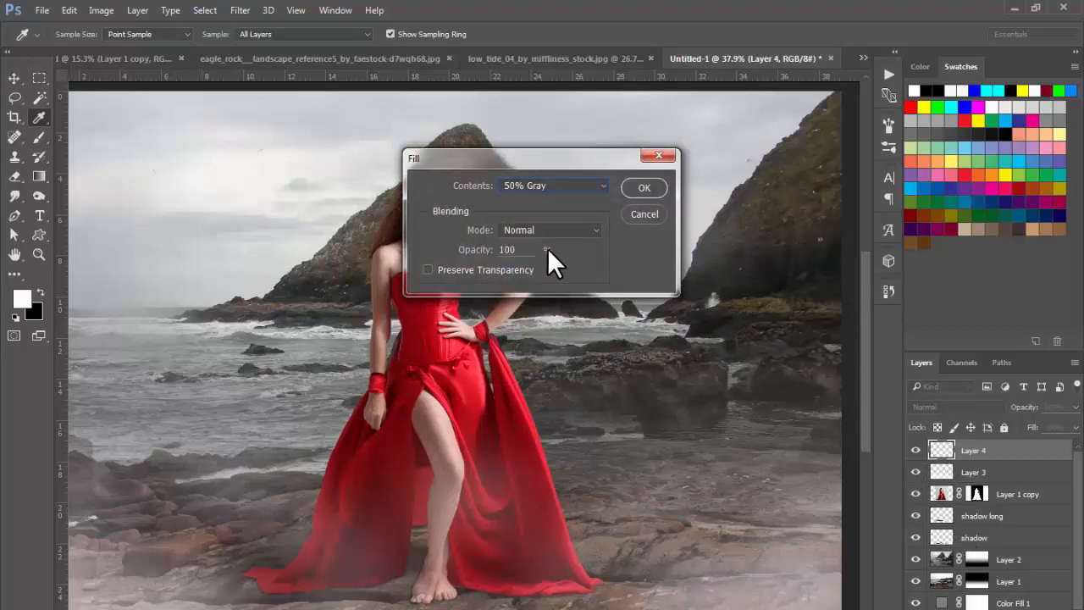
click(641, 189)
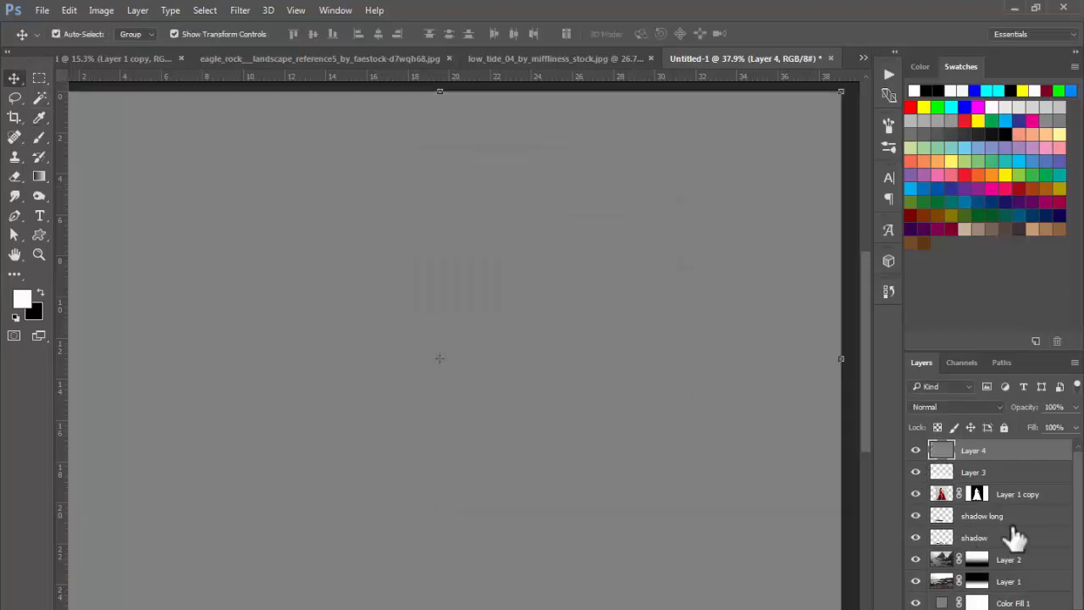
Set the gray layer's blend mode to Overlay and compare the image with the layer hidden and shown
click(943, 410)
click(924, 250)
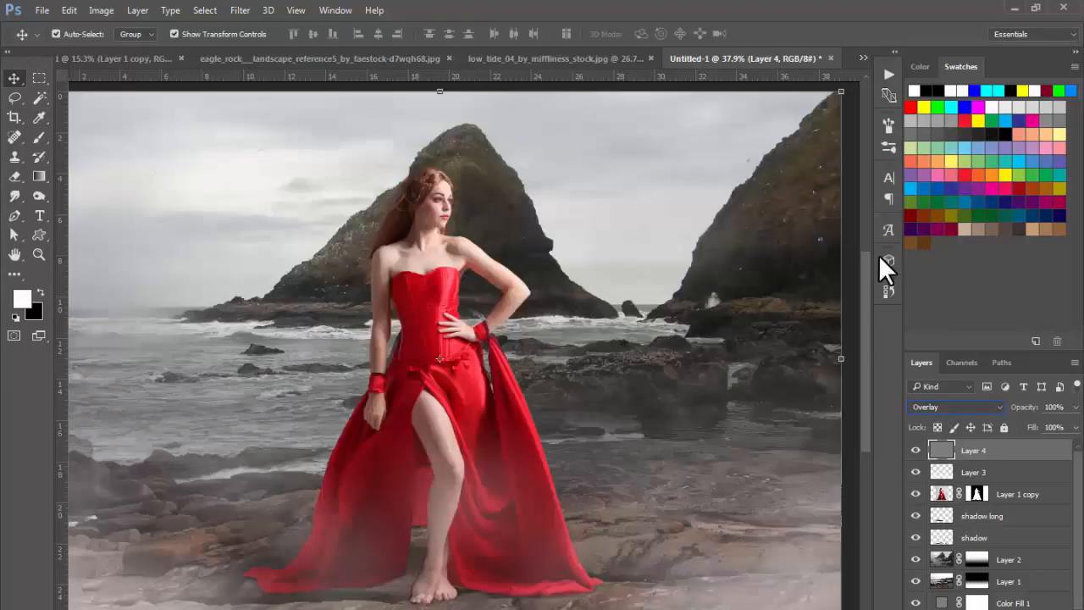
click(915, 451)
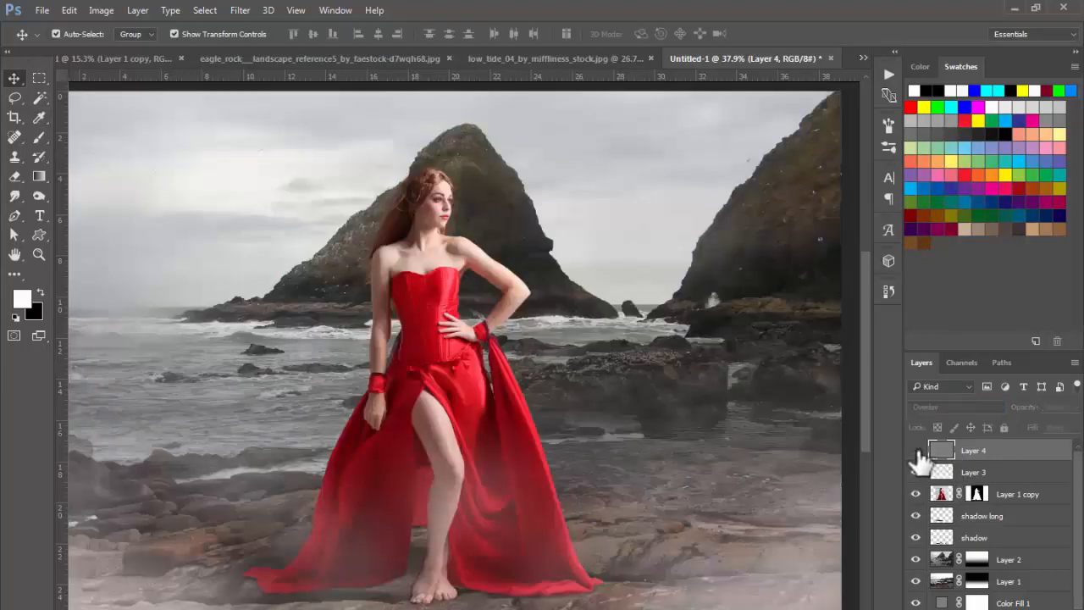
click(915, 451)
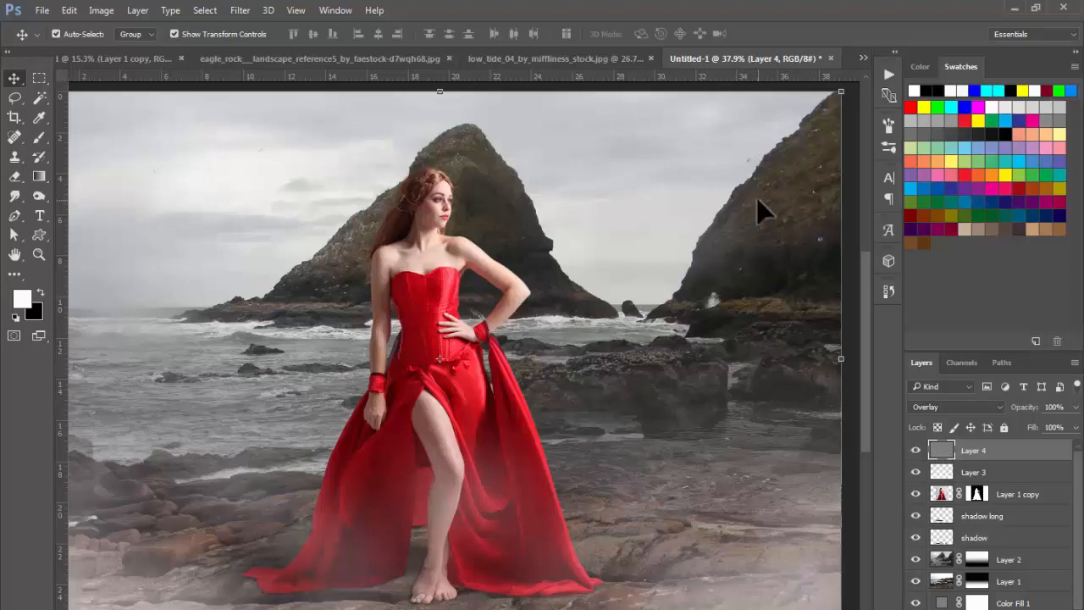
click(932, 410)
click(933, 413)
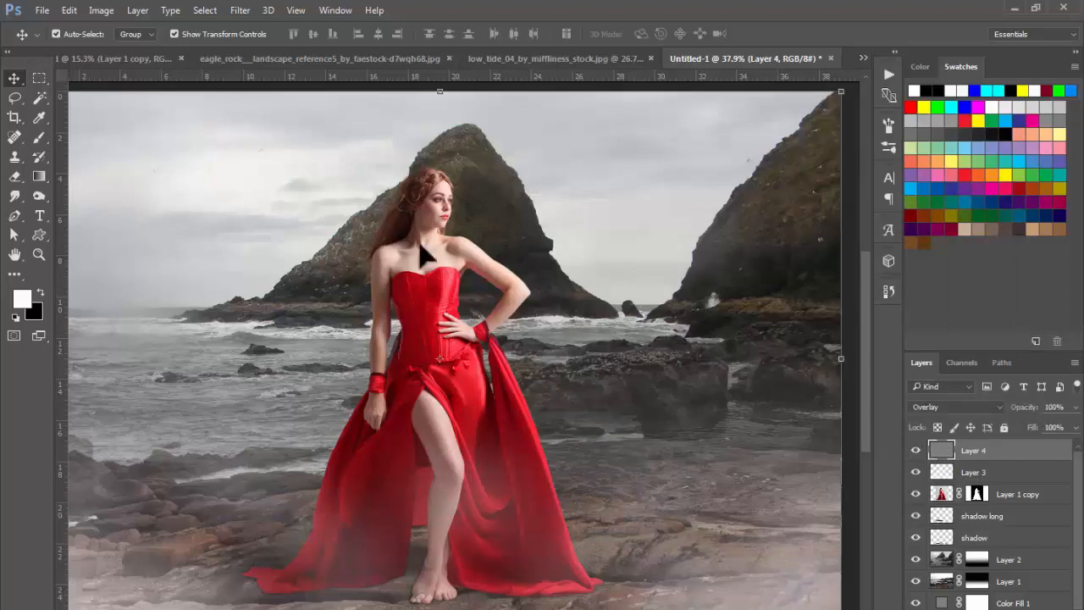
Choose the Dodge tool for midtones at 50% exposure and examine the light and shadow on the woman's face and shoulders
drag(423, 206, 452, 272)
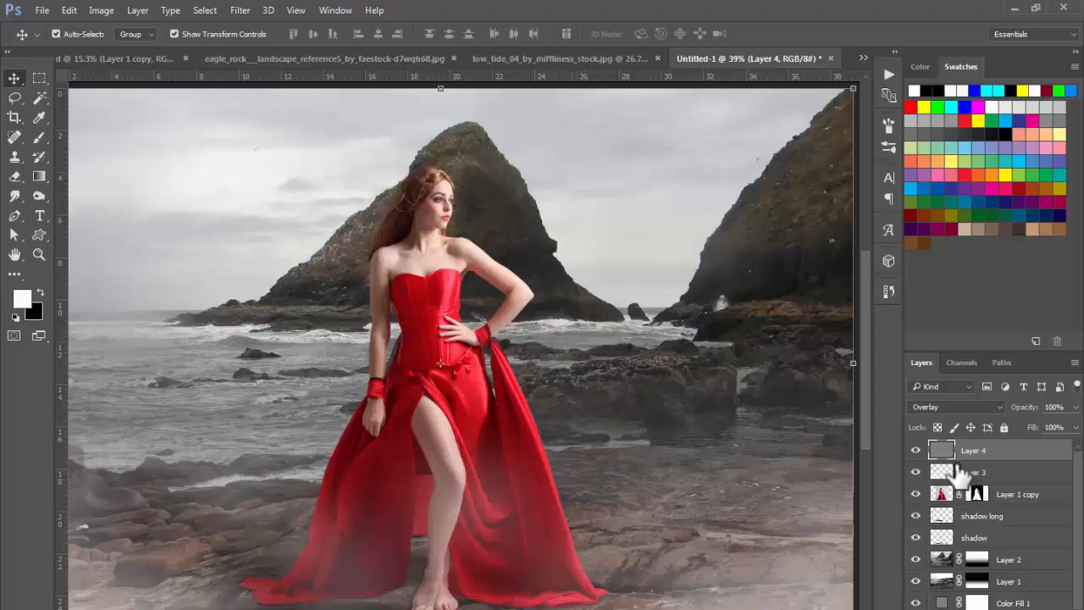
mouse_move(479, 217)
mouse_down()
mouse_move(527, 263)
mouse_move(528, 306)
mouse_move(466, 262)
mouse_up()
right_click(39, 195)
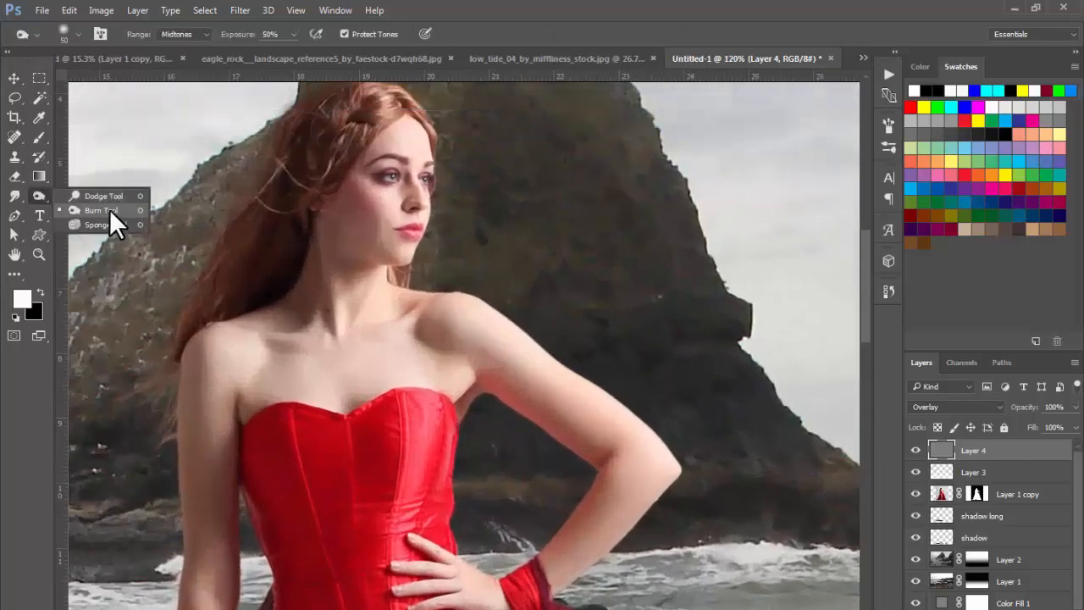
click(106, 211)
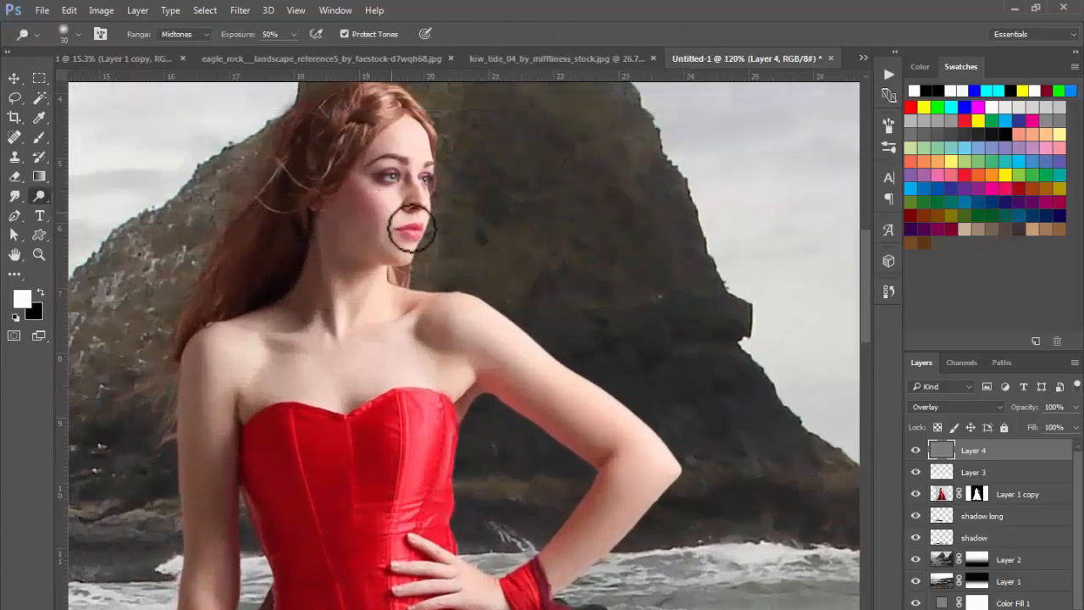
drag(406, 229, 451, 325)
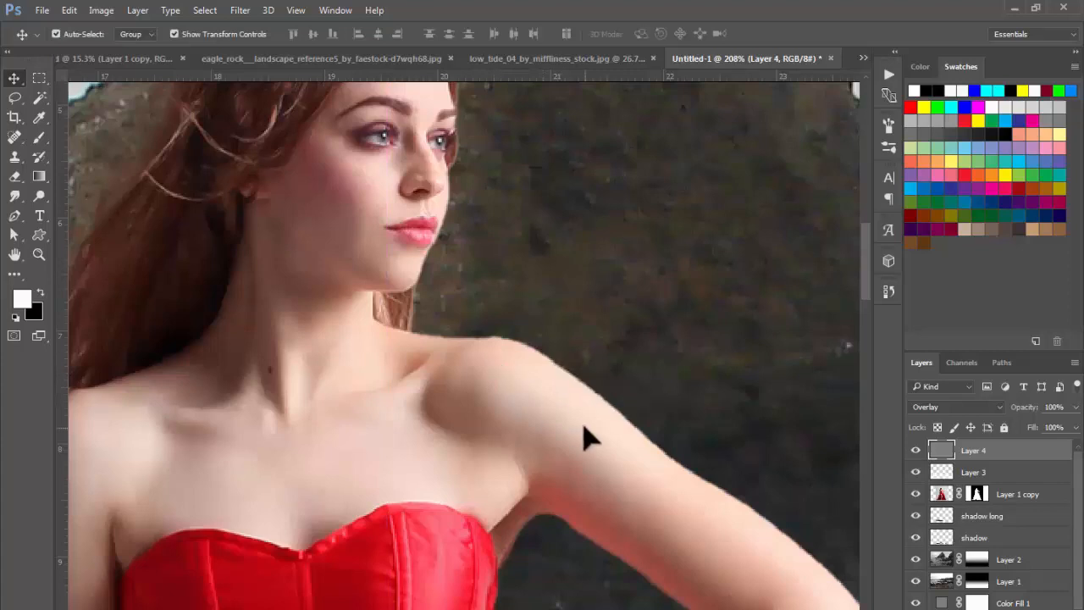
drag(584, 427, 536, 409)
drag(533, 366, 614, 424)
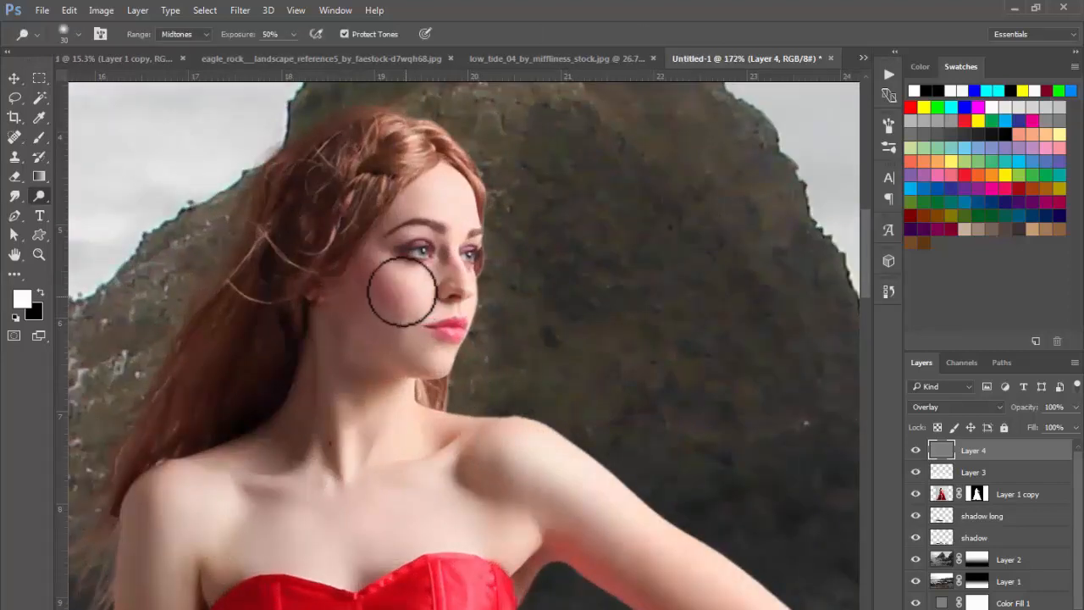
drag(419, 286, 360, 335)
Switch to the Burn tool at 50% exposure, reduce the brush to size 8, and darken the makeup around the near eye
drag(38, 199, 79, 212)
drag(426, 359, 444, 381)
key(bracketleft)
key(bracketleft)
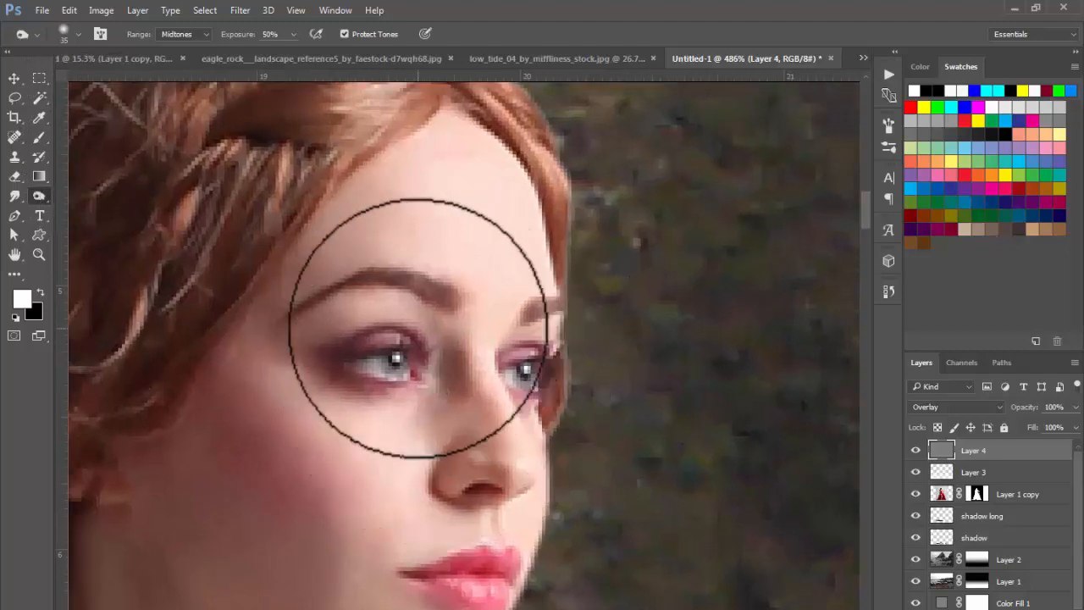
key(bracketleft)
key(bracketleft)
key(bracketleft)
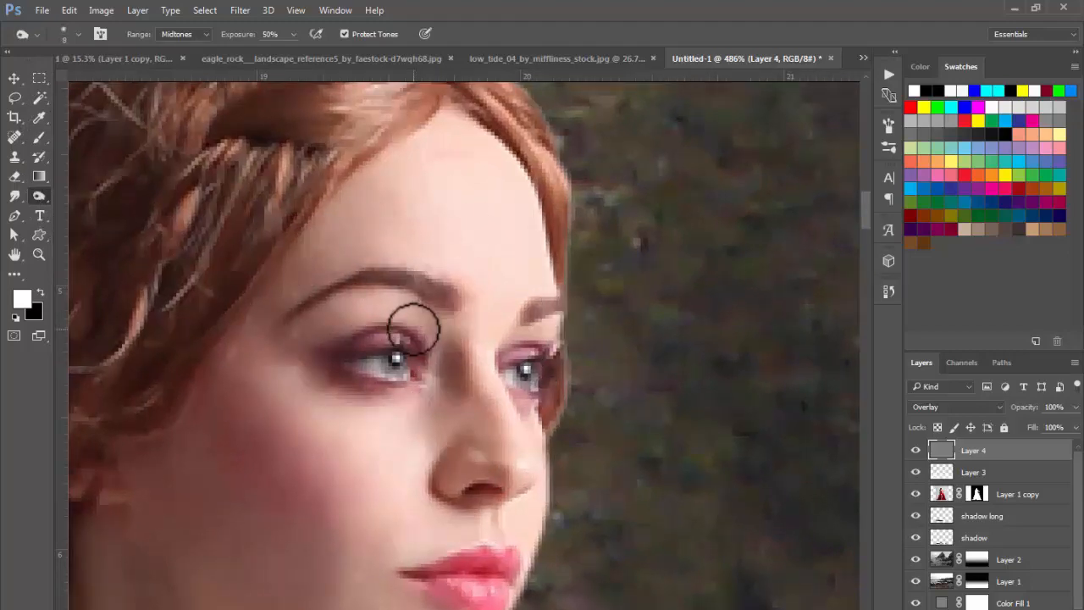
drag(399, 375, 375, 387)
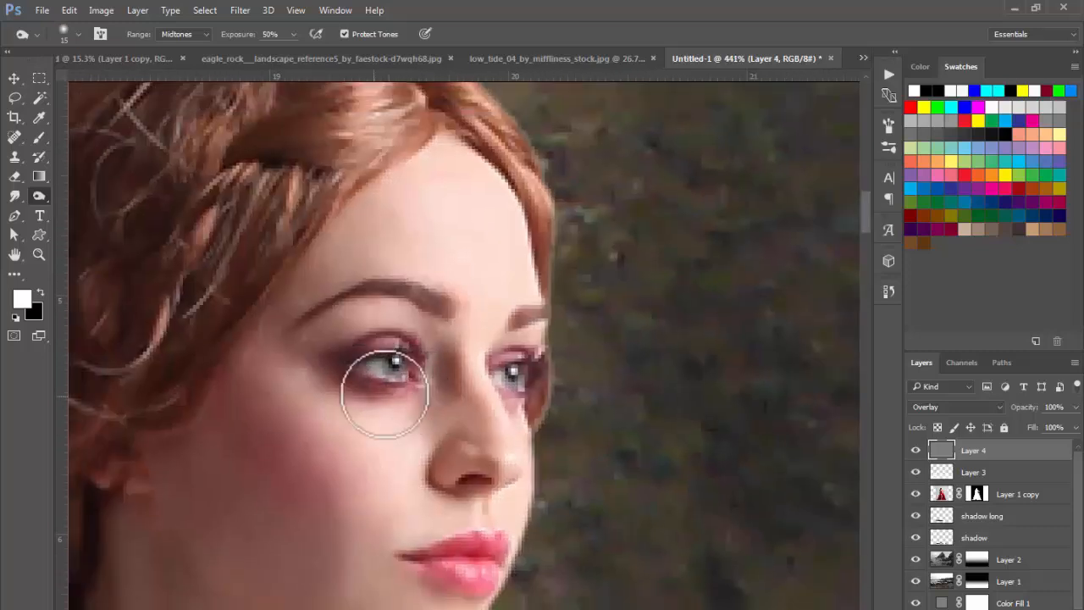
Shade the near eye's outer corner with Burn at 11% exposure and size 15, and the lower lip's edge at size 9
click(293, 34)
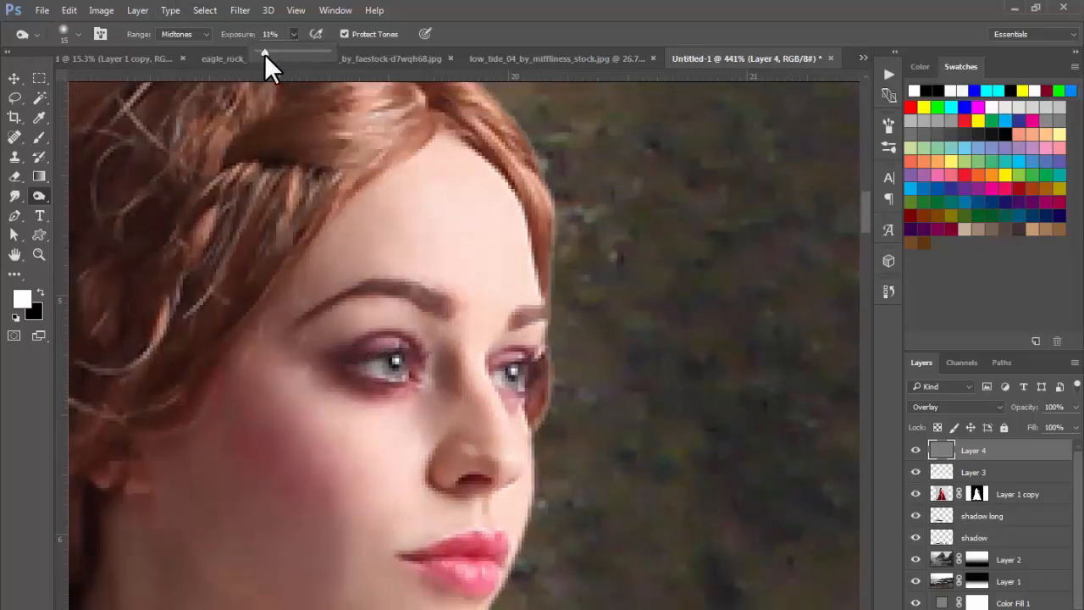
click(311, 377)
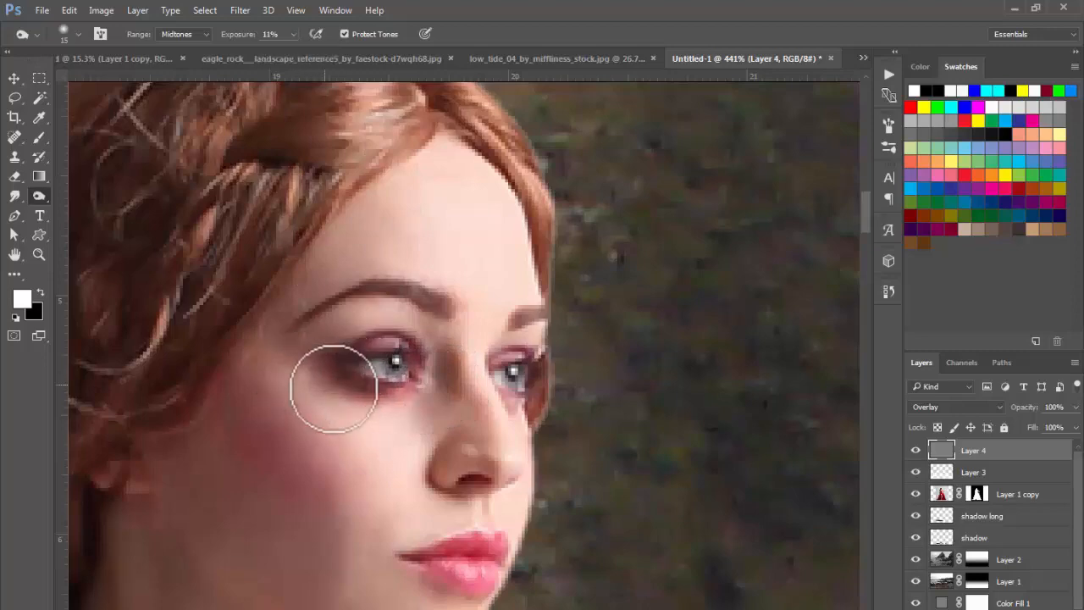
key(bracketleft)
drag(435, 595, 380, 487)
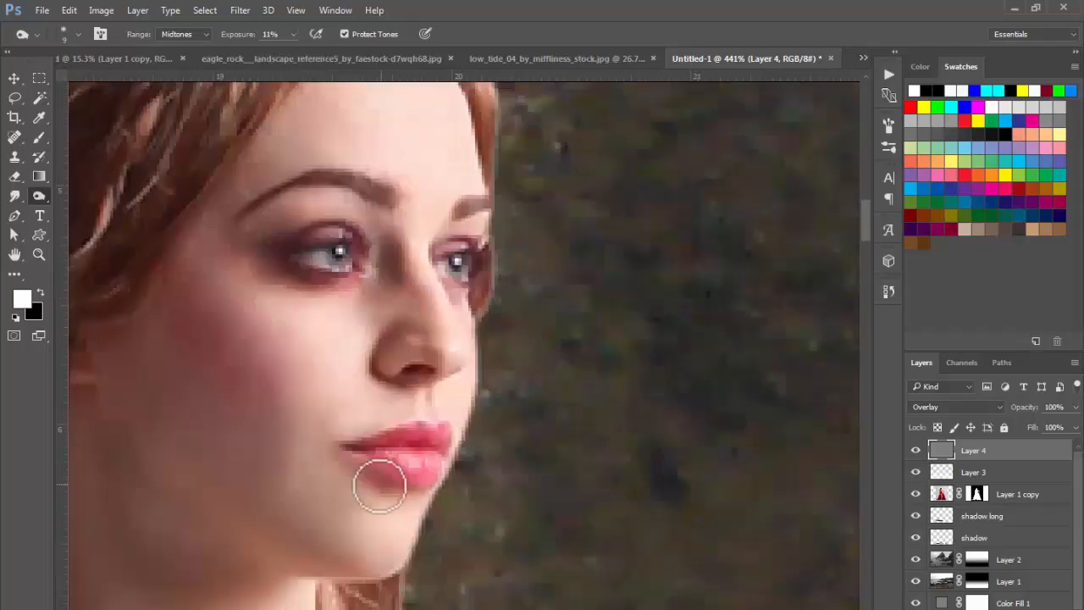
mouse_move(278, 334)
mouse_down()
mouse_move(336, 443)
mouse_move(281, 480)
mouse_up()
Burn the shadows down the body to the dress folds beside the thigh, enlarging the brush to 40 with 32% exposure
key(bracketright)
key(bracketright)
key(bracketright)
drag(218, 283, 325, 438)
scroll(445, 222, down, 3)
mouse_move(457, 542)
mouse_down()
mouse_move(441, 382)
mouse_move(387, 293)
mouse_up()
scroll(387, 293, down, 3)
key(bracketright)
key(bracketright)
key(bracketright)
drag(253, 443, 467, 443)
scroll(467, 443, down, 2)
drag(670, 542, 687, 302)
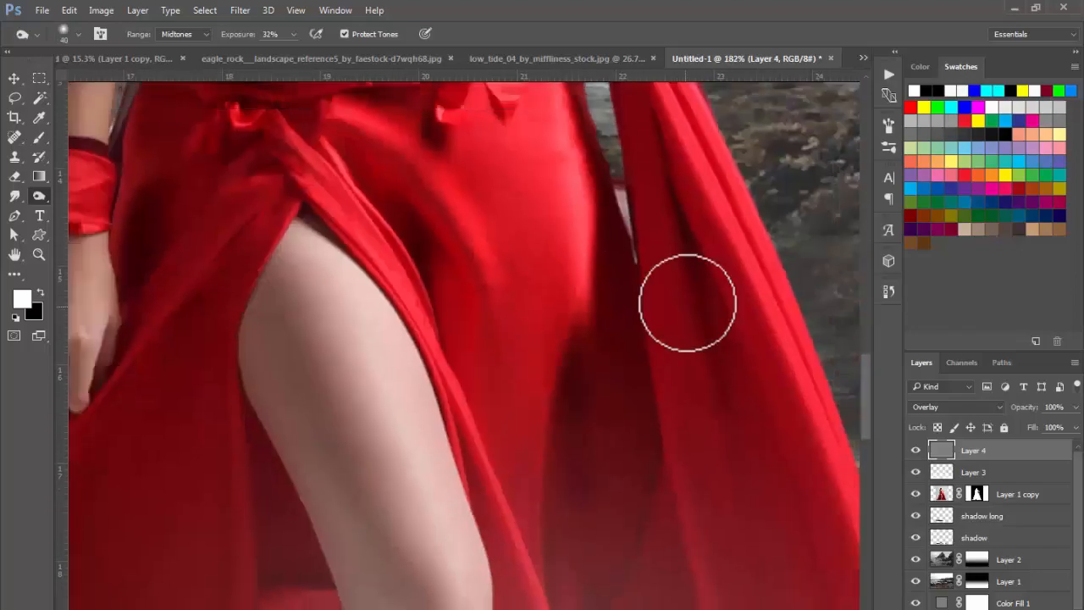
Deepen the shadows in the lower skirt folds with the Burn tool enlarged to size 100 at 50% exposure
scroll(687, 302, down, 3)
drag(763, 472, 598, 300)
key(bracketright)
key(bracketright)
key(bracketright)
drag(245, 419, 578, 412)
key(bracketright)
key(bracketright)
key(bracketright)
drag(660, 541, 707, 437)
drag(388, 494, 460, 528)
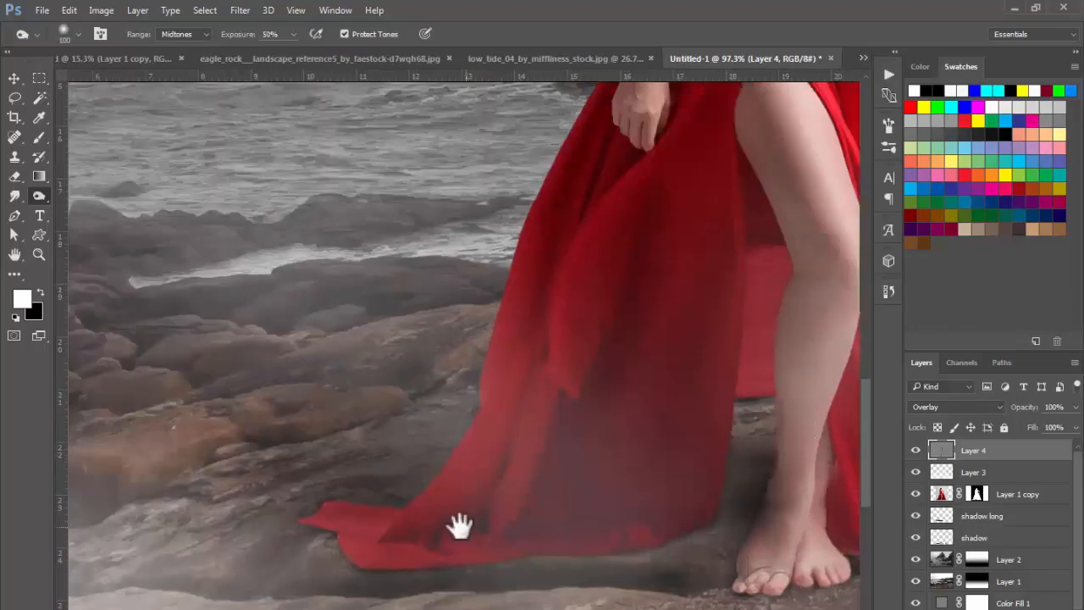
Darken the shadows between the hair strands with the Burn tool at size 35 and 50% exposure
mouse_move(458, 152)
mouse_down()
mouse_move(421, 458)
mouse_move(508, 458)
mouse_up()
drag(424, 186, 371, 474)
key(bracketleft)
key(bracketleft)
key(bracketleft)
key(bracketleft)
key(bracketleft)
key(bracketleft)
key(bracketleft)
key(bracketleft)
drag(404, 568, 511, 354)
key(5)
drag(498, 116, 436, 252)
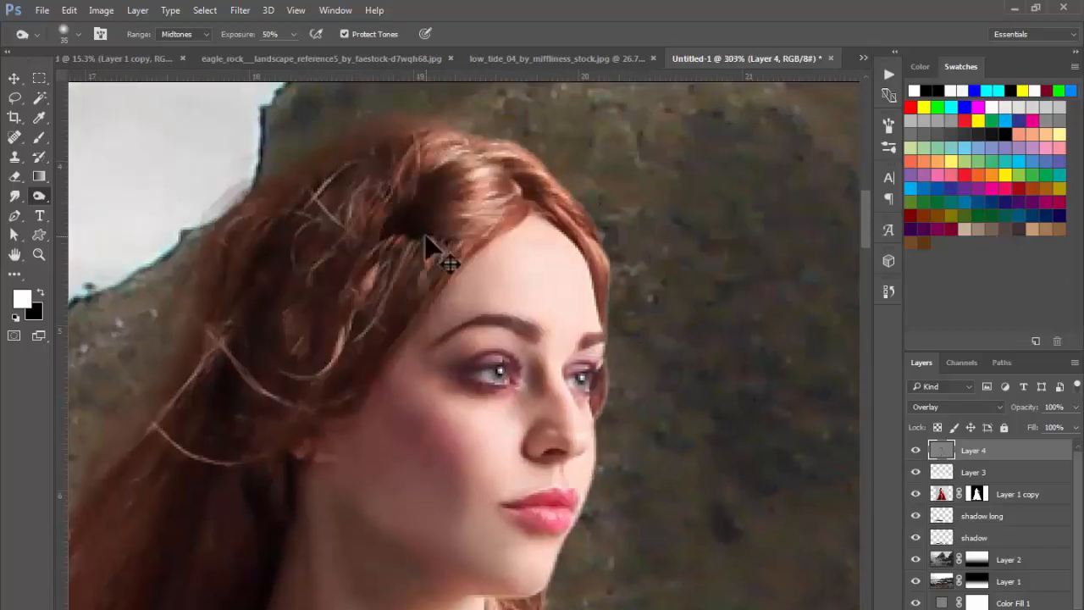
Brighten the highlights on the corset, arms and hand with the Dodge tool at size 25 and 20% exposure
key(shift+o)
scroll(460, 283, up, 2)
key(bracketleft)
scroll(547, 397, up, 1)
key(bracketleft)
scroll(547, 398, down, 4)
drag(500, 576, 486, 152)
drag(489, 483, 460, 223)
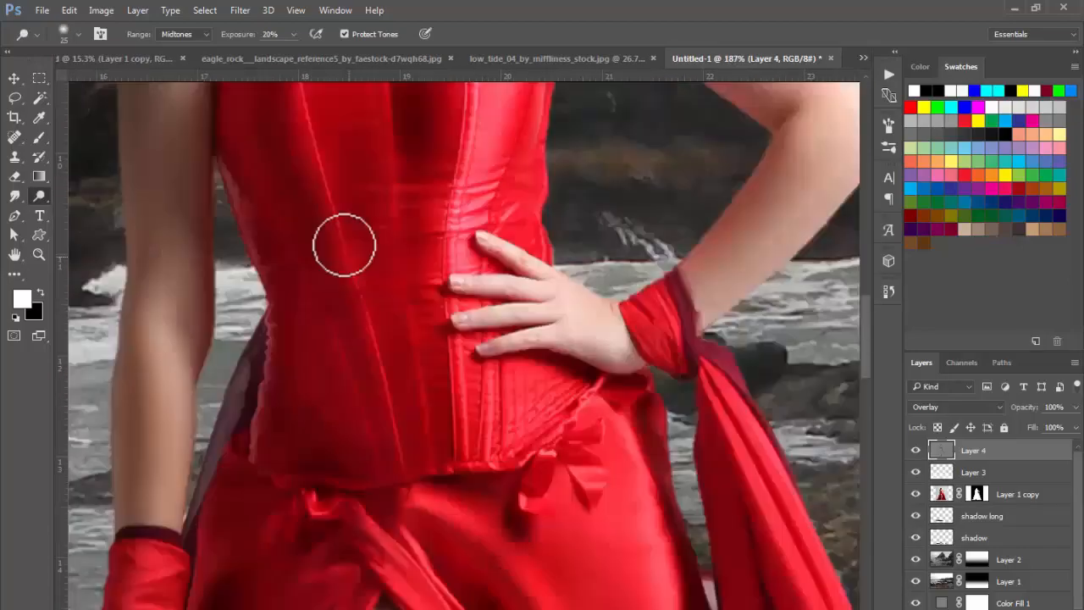
drag(430, 447, 489, 568)
scroll(712, 420, up, 3)
drag(712, 421, 470, 369)
Dodge the highlights along the folds of the cloth hanging from the wrist, with size 20 at 20% exposure
key(shift+o)
key(shift+o)
scroll(493, 363, down, 2)
drag(525, 559, 464, 300)
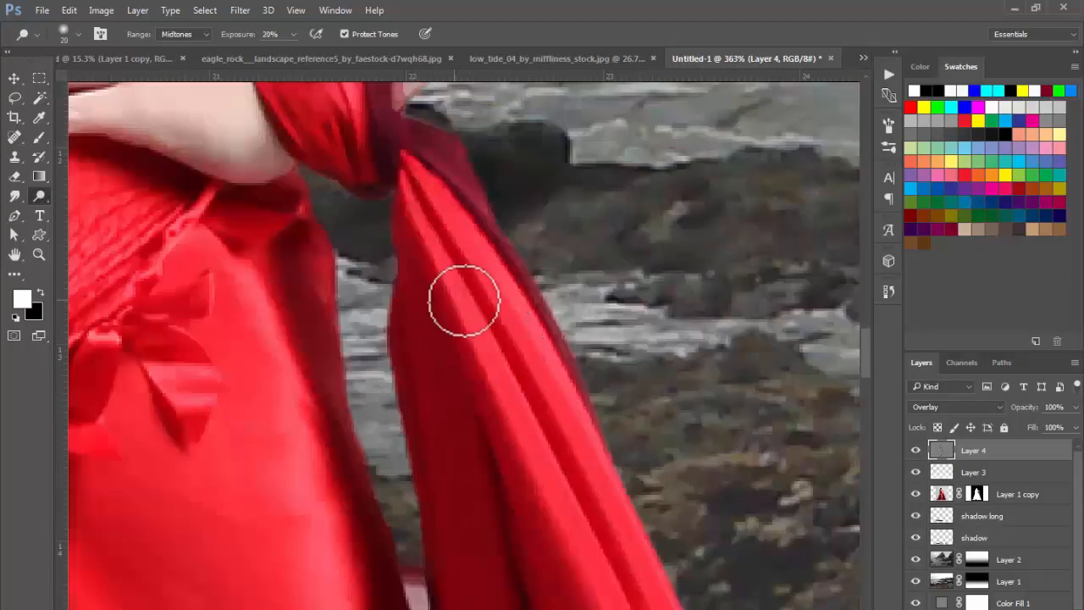
drag(441, 526, 414, 306)
scroll(415, 306, up, 1)
Dodge the ridges of the lower skirt folds beside the leg with size 35 at 20% exposure
scroll(414, 306, down, 4)
drag(443, 462, 508, 292)
scroll(518, 298, up, 2)
scroll(517, 298, down, 2)
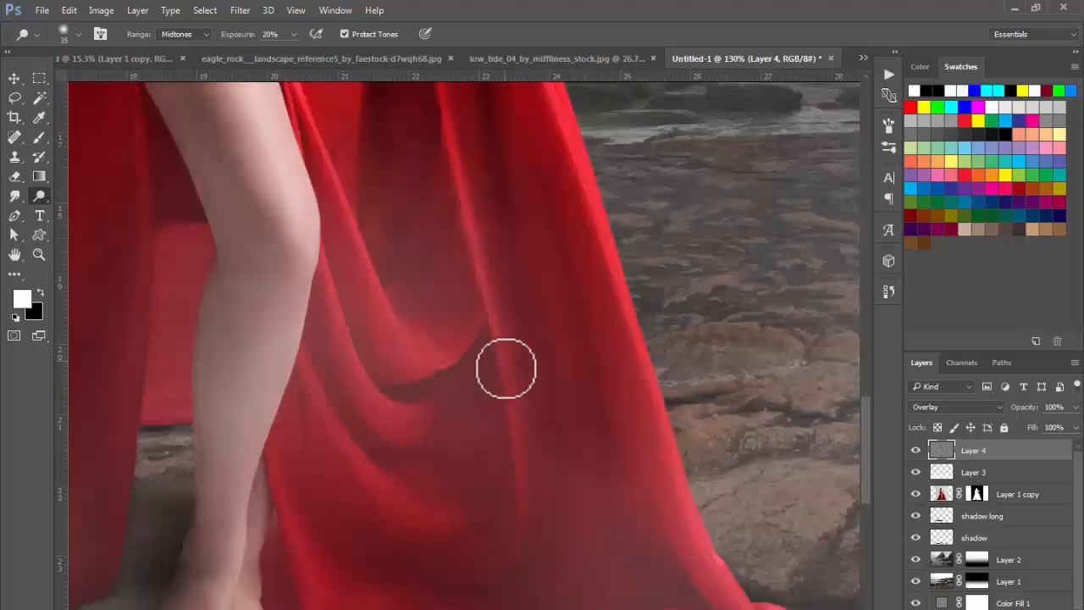
drag(401, 249, 465, 469)
mouse_move(341, 164)
mouse_down()
mouse_move(410, 273)
mouse_move(462, 280)
mouse_up()
Refine the dress folds around the hip and thigh slit, alternating Dodge at 20% with Burn at 50% exposure
key(shift+o)
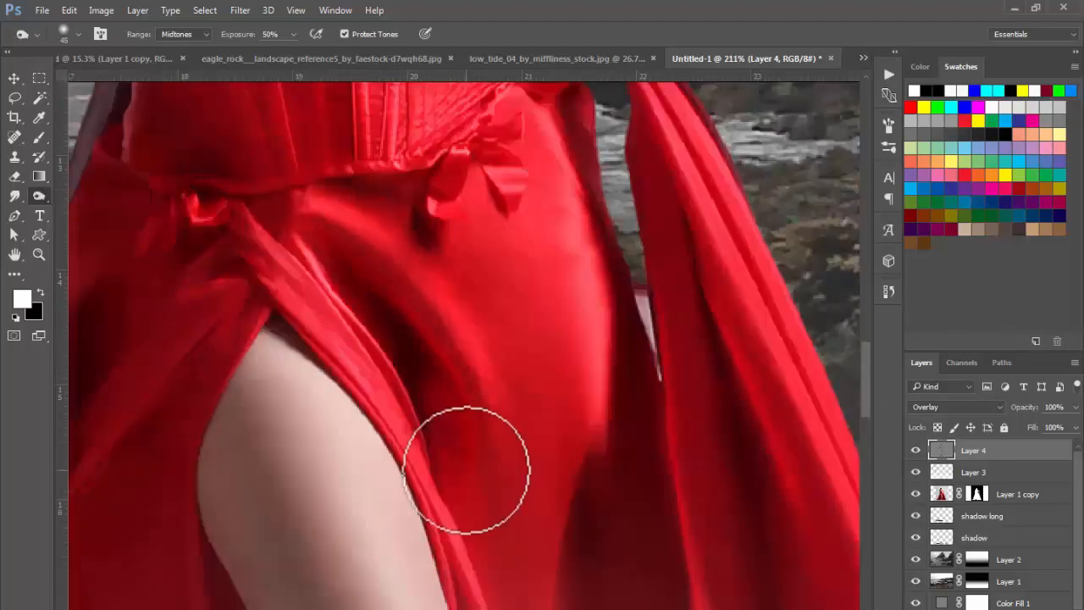
key(shift+o)
drag(245, 216, 451, 329)
drag(259, 381, 508, 380)
scroll(508, 380, up, 2)
key(shift+o)
drag(364, 504, 107, 257)
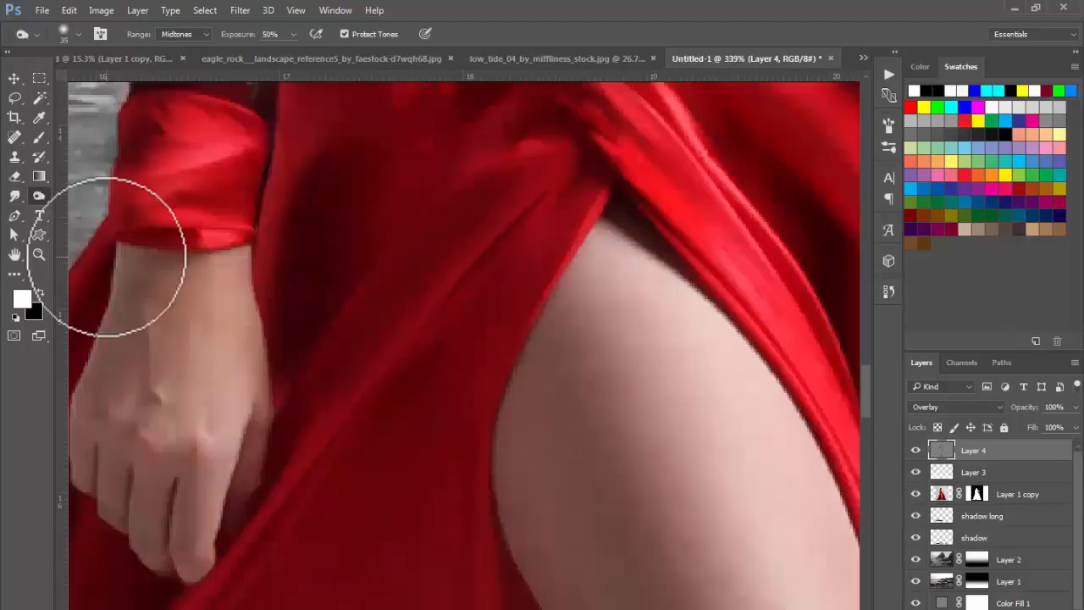
Dodge the skirt folds from beneath the lowered hand down to the hem at 20% exposure
key(shift+o)
mouse_move(195, 551)
mouse_down()
mouse_move(375, 349)
mouse_move(339, 349)
mouse_up()
drag(255, 593, 415, 256)
drag(416, 474, 466, 196)
Hide Layer 3 and brighten the fold highlights along the dress hem and skirt with Dodge at size 35 and 20% exposure
click(915, 472)
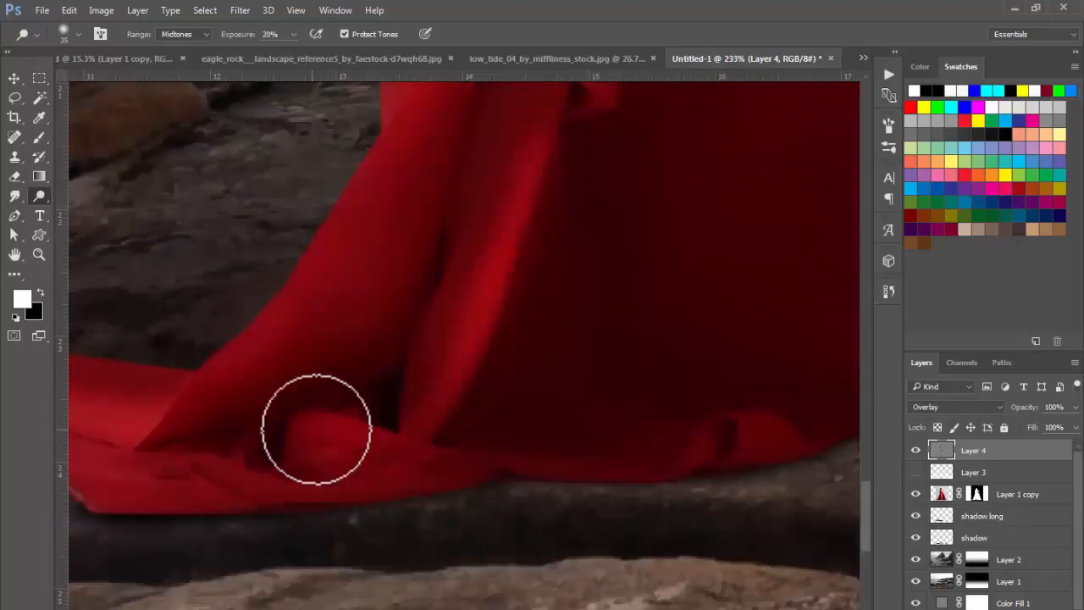
drag(243, 461, 510, 533)
scroll(510, 533, down, 2)
drag(805, 204, 582, 387)
scroll(605, 571, down, 2)
drag(410, 304, 484, 443)
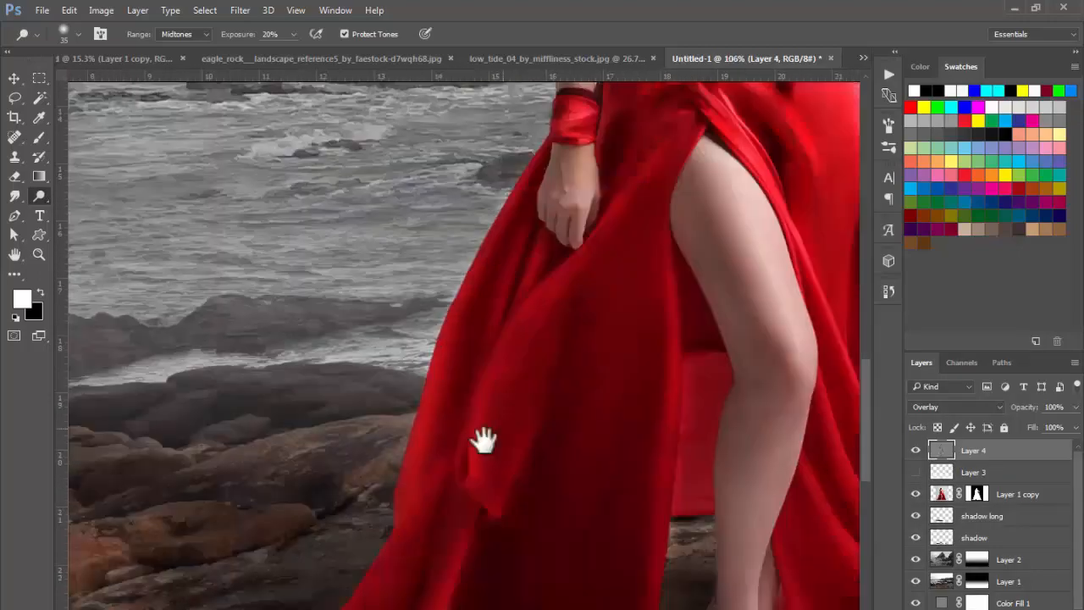
drag(662, 126, 494, 387)
scroll(494, 387, up, 2)
drag(473, 192, 331, 399)
drag(239, 216, 283, 225)
Enlarge the brush to size 70 and deepen the woman's broad shadow areas with the Burn tool at 22% exposure
key(bracketright)
key(bracketright)
key(bracketright)
key(bracketright)
key(bracketright)
scroll(457, 288, down, 5)
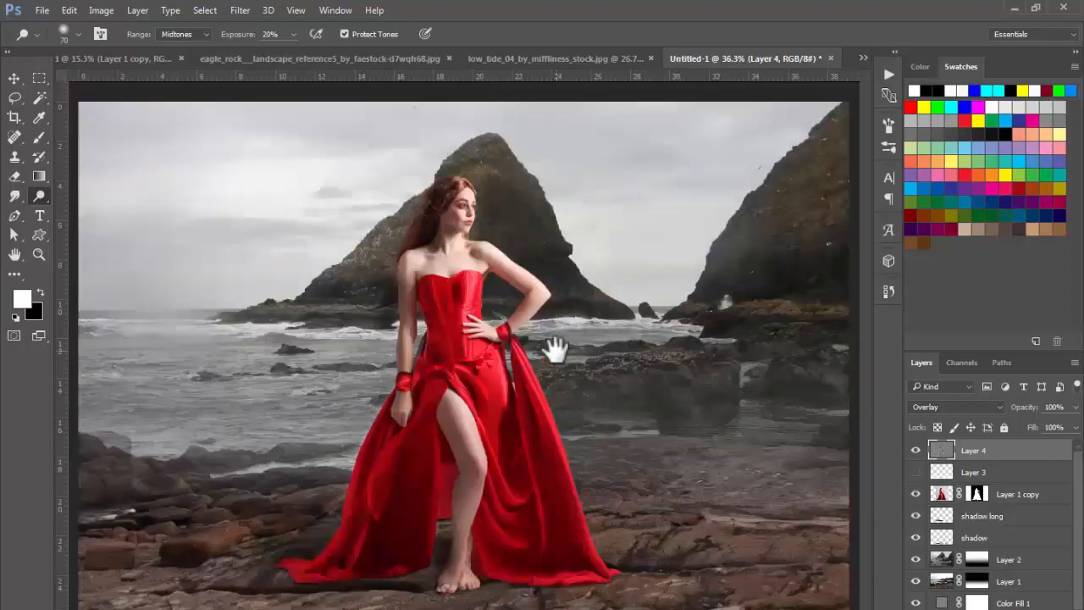
scroll(465, 200, up, 6)
key(shift+o)
key(2)
key(2)
drag(394, 403, 288, 169)
scroll(545, 268, down, 2)
scroll(526, 284, down, 8)
Show Layer 3 and compare the composite with the dodge-and-burn Layer 4 hidden and shown
click(916, 472)
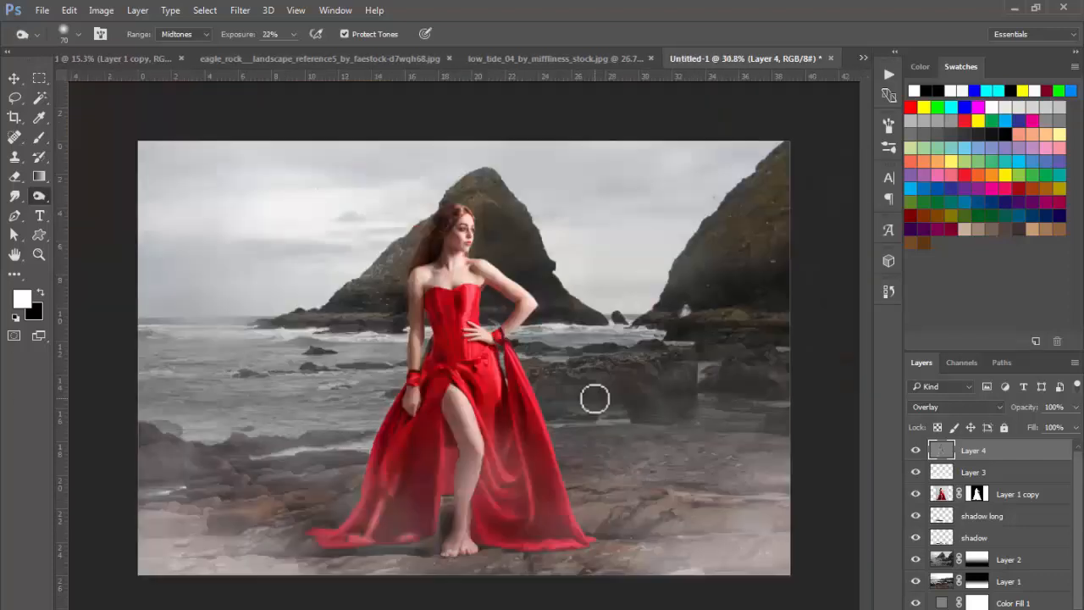
click(915, 451)
click(916, 451)
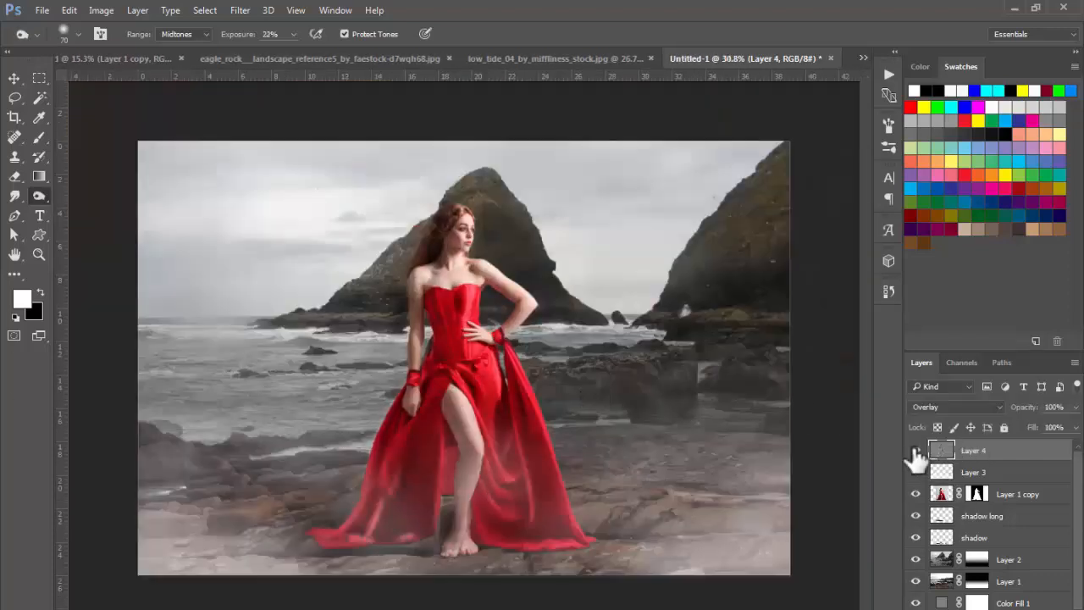
click(916, 451)
click(916, 451)
click(916, 451)
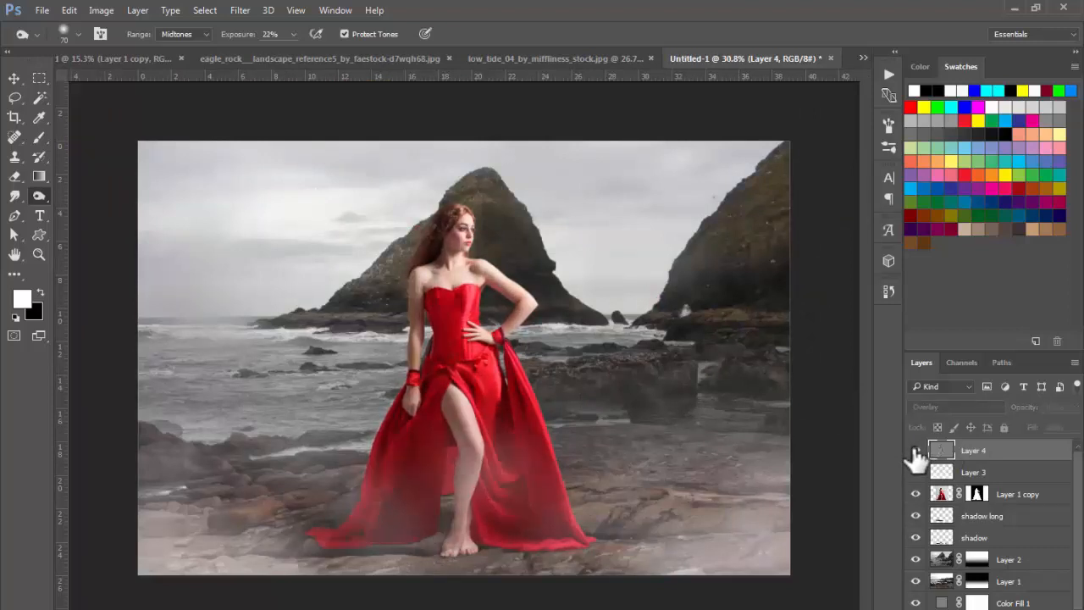
click(916, 450)
Compare the composite with the foreground mist on Layer 3 hidden and shown
click(916, 471)
click(974, 473)
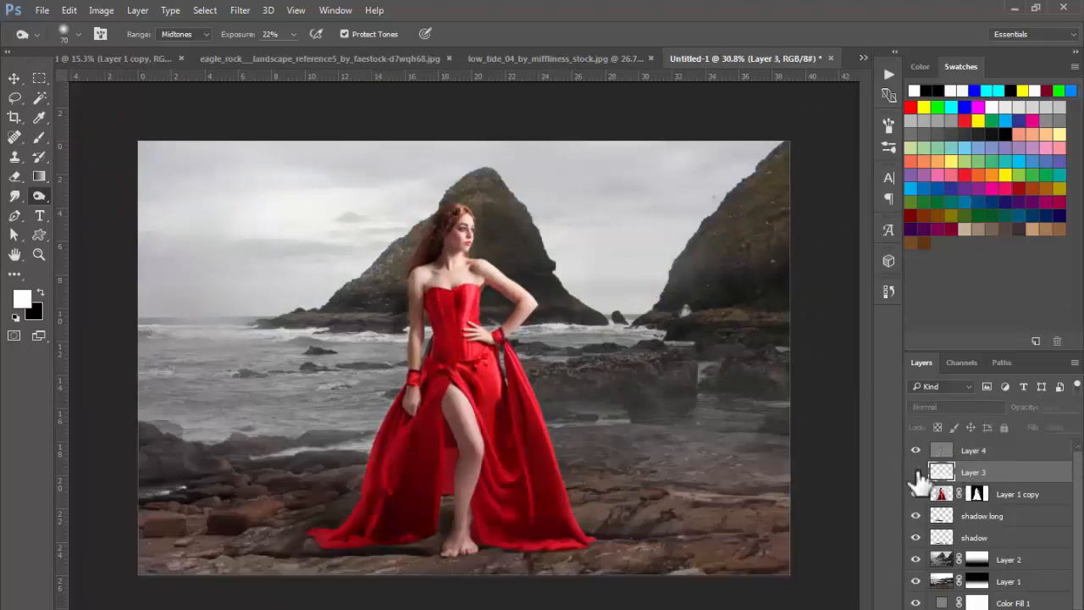
click(916, 472)
click(916, 471)
click(916, 472)
click(915, 472)
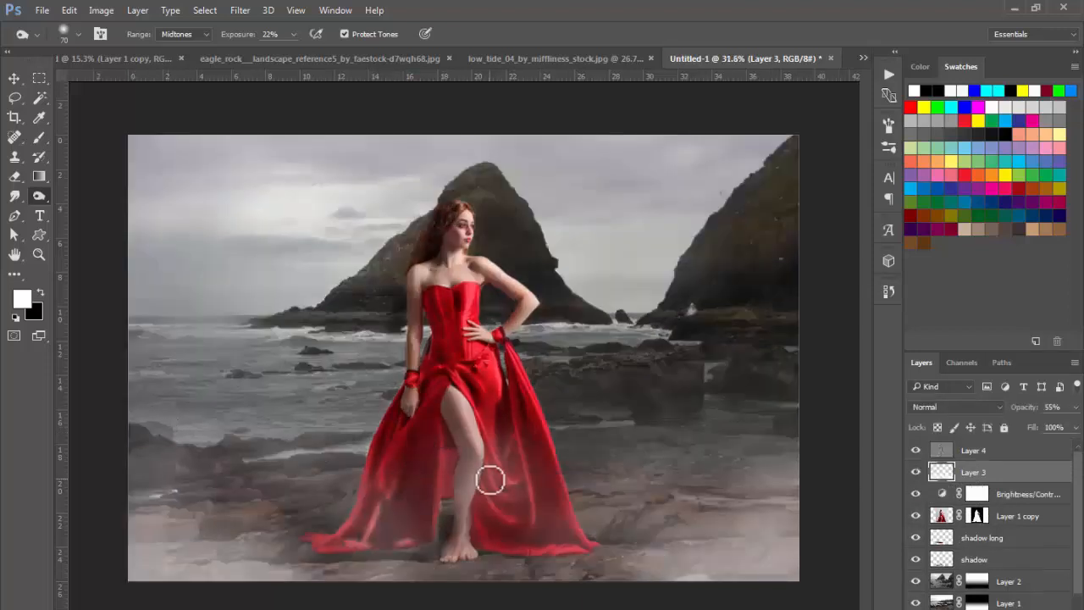
Lower the opacity of Layer 3 to make the foreground mist fainter
key(e)
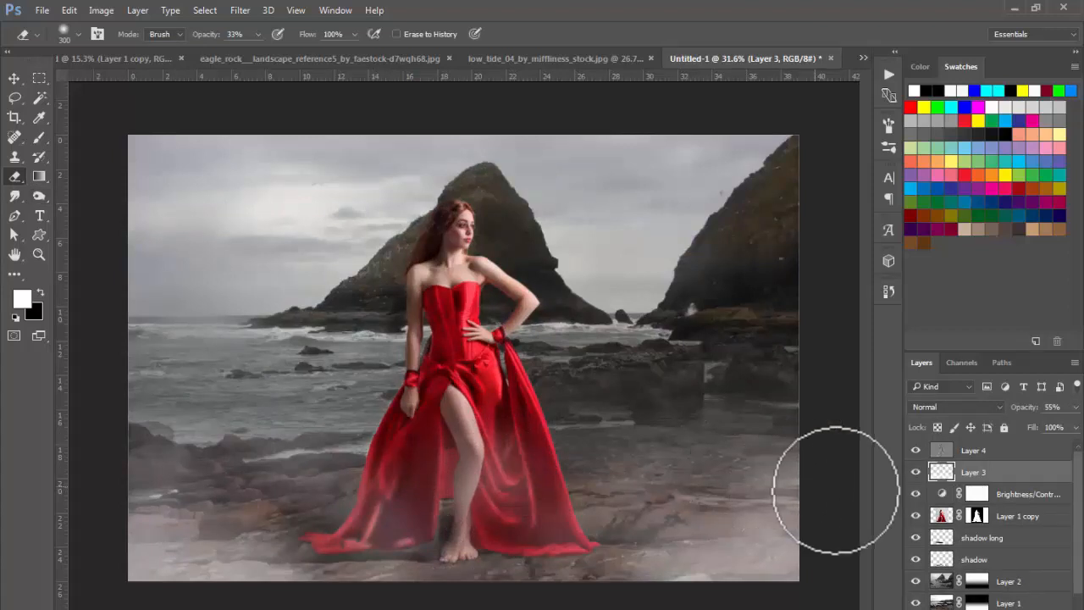
key(v)
click(1076, 407)
mouse_move(1044, 426)
mouse_down()
mouse_move(1018, 425)
mouse_move(1006, 443)
mouse_move(1003, 431)
mouse_move(1011, 443)
mouse_move(985, 457)
mouse_up()
Stamp all visible layers into a new merged layer above Layer 4 and check it by toggling its visibility
click(983, 451)
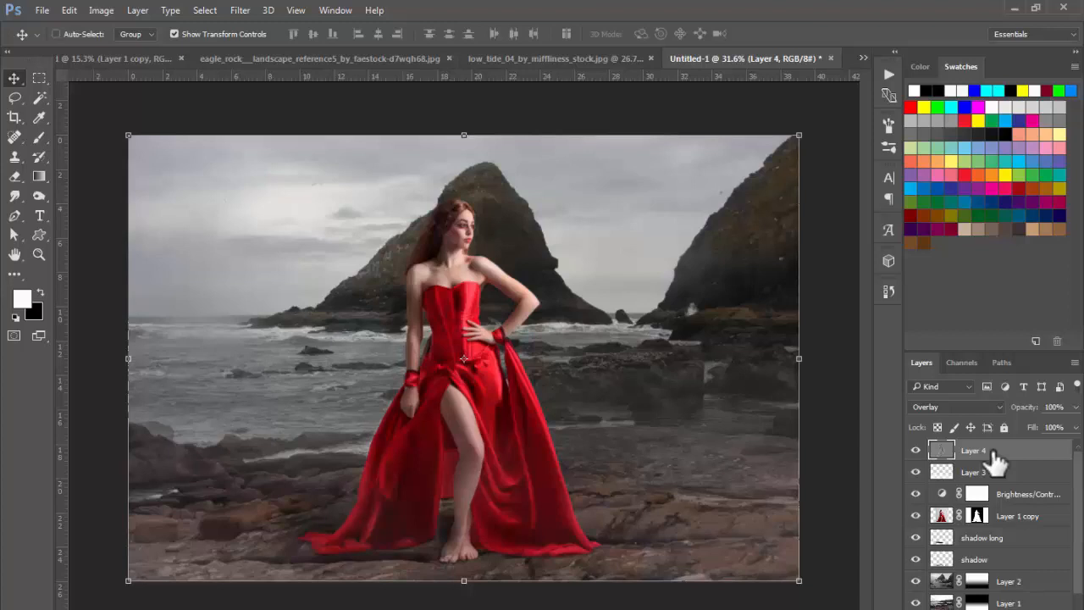
key(ctrl+alt+shift+e)
click(916, 451)
click(917, 451)
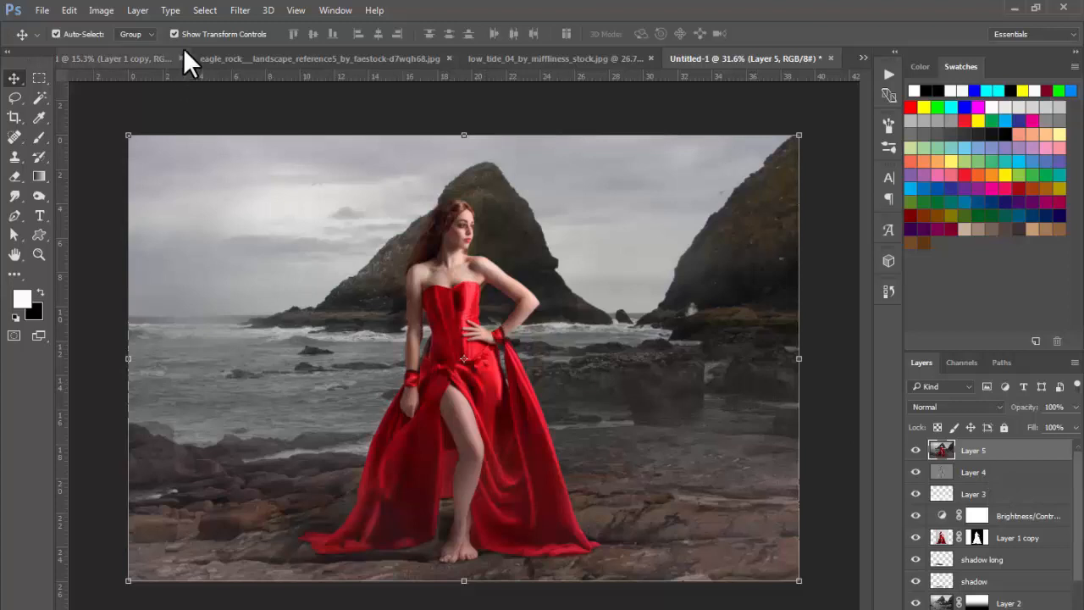
Open the merged Layer 5 in the Color Efex Pro 4 filter from the Nik Collection
click(239, 11)
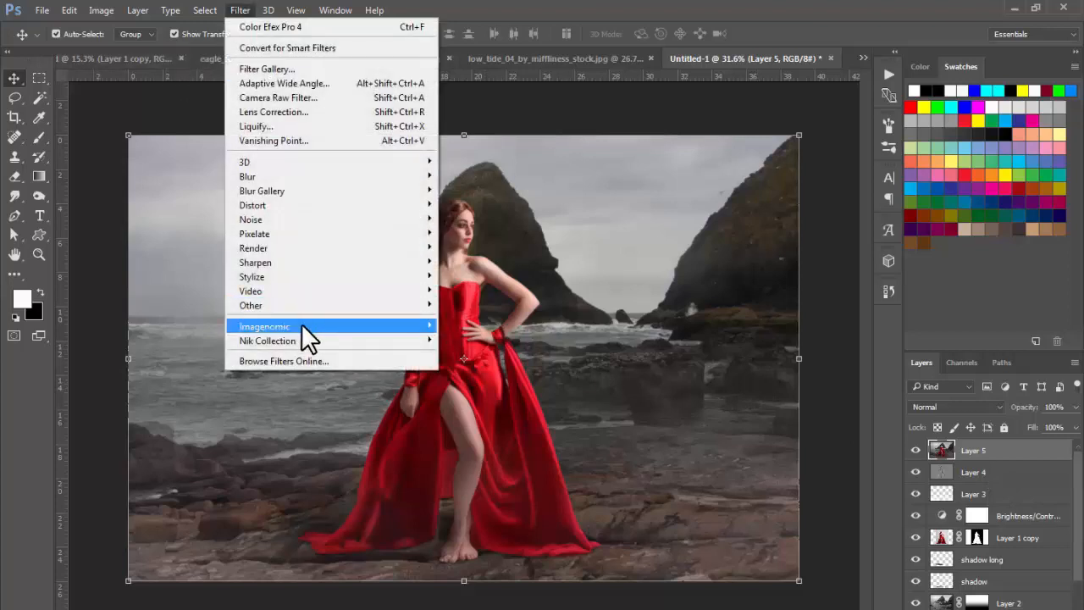
mouse_move(327, 339)
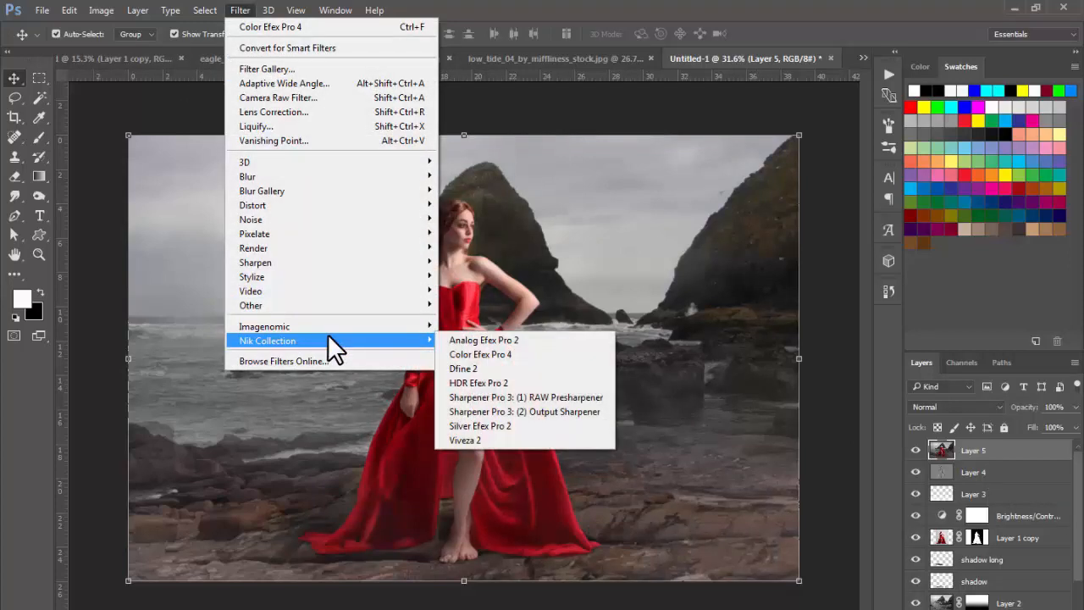
click(527, 354)
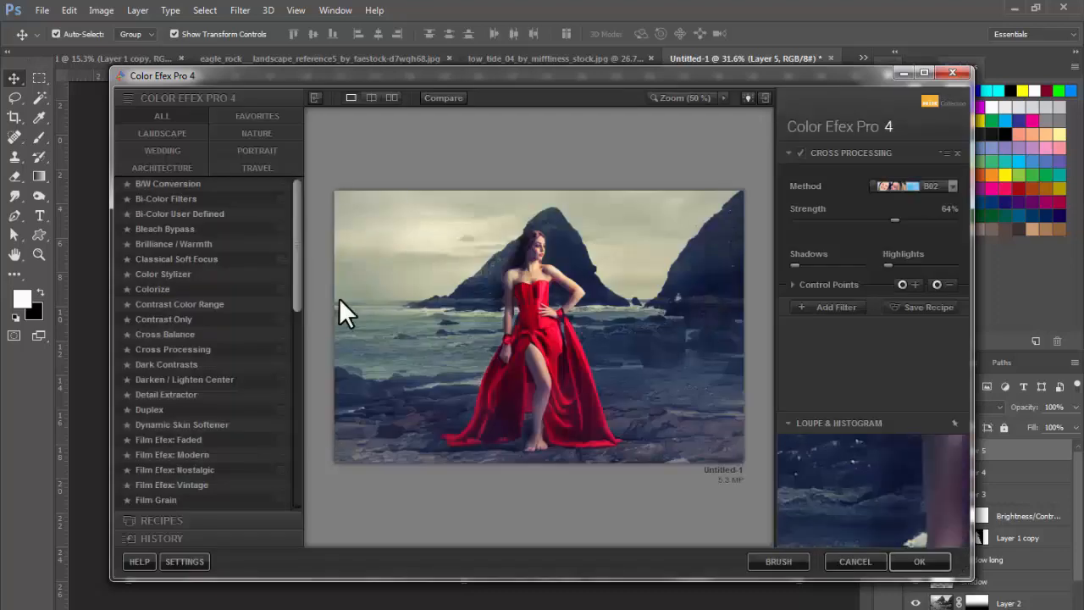
Preview other color filters, then use Cross Processing with method B02 at 72% strength
click(173, 291)
click(178, 334)
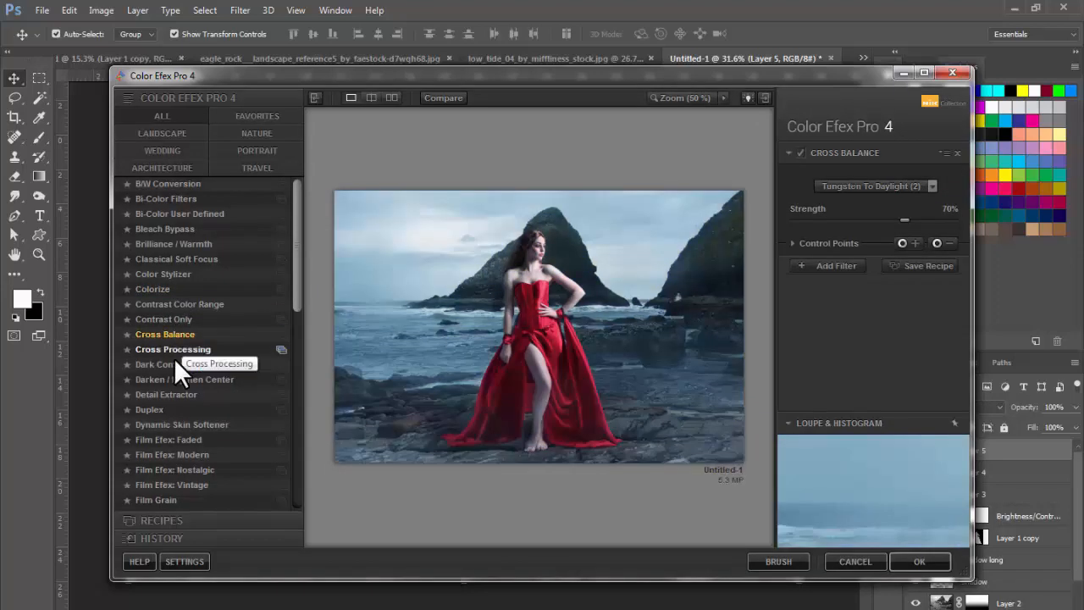
click(172, 347)
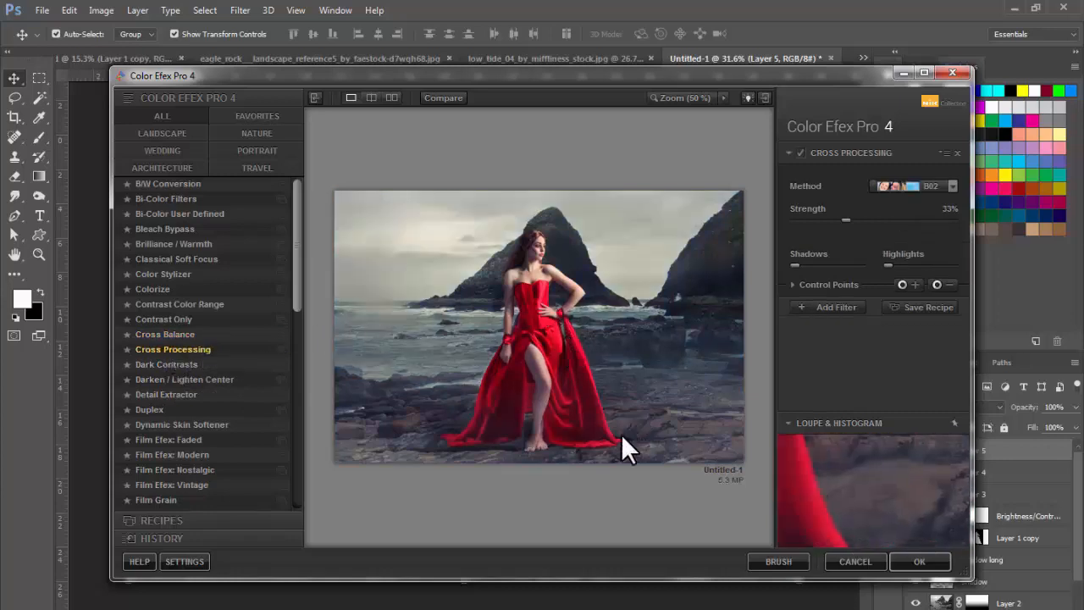
click(891, 220)
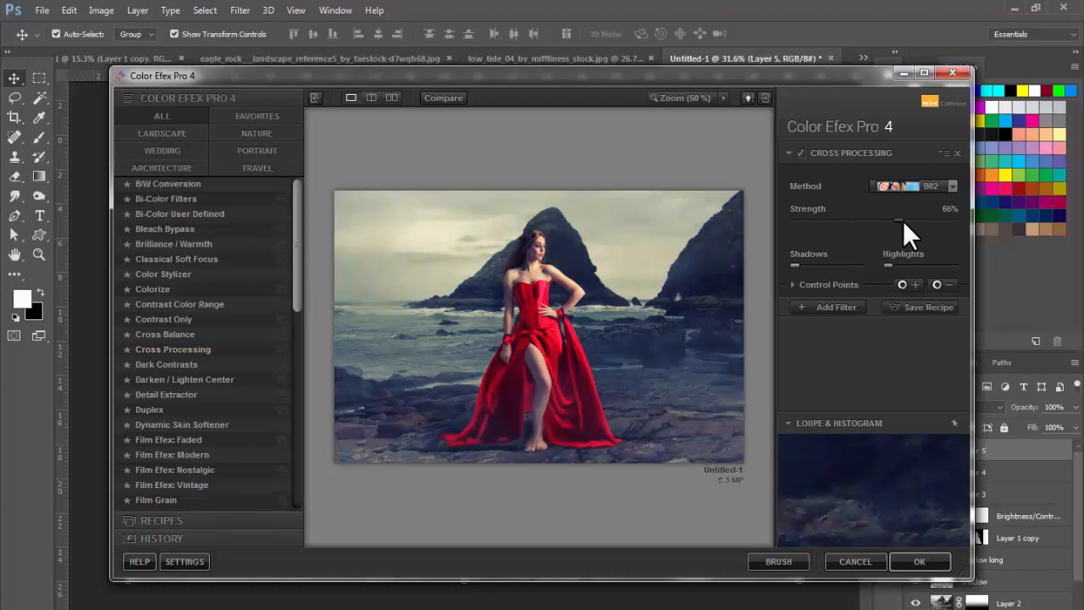
mouse_move(903, 221)
mouse_down()
mouse_move(889, 225)
mouse_move(902, 239)
mouse_up()
Add a Darken / Lighten Center filter with an 84% center size and apply the color grading
click(822, 307)
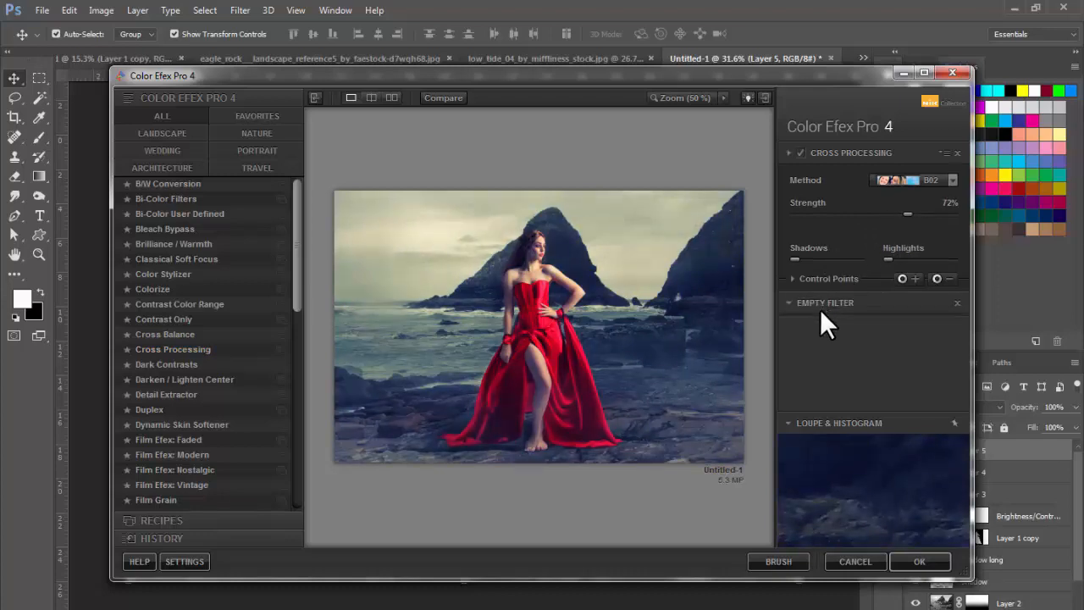
click(182, 305)
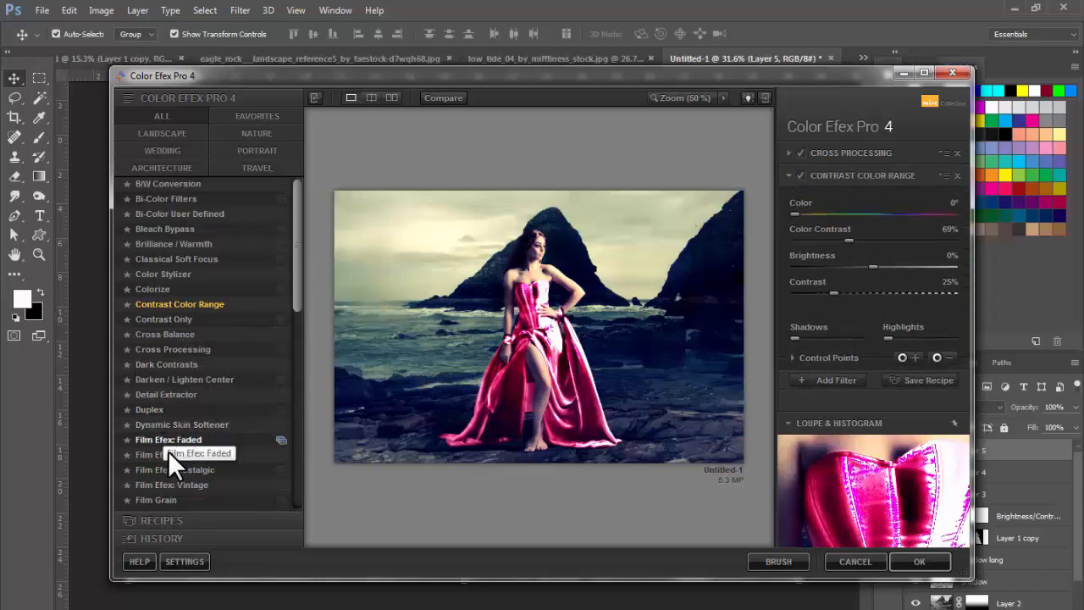
click(187, 379)
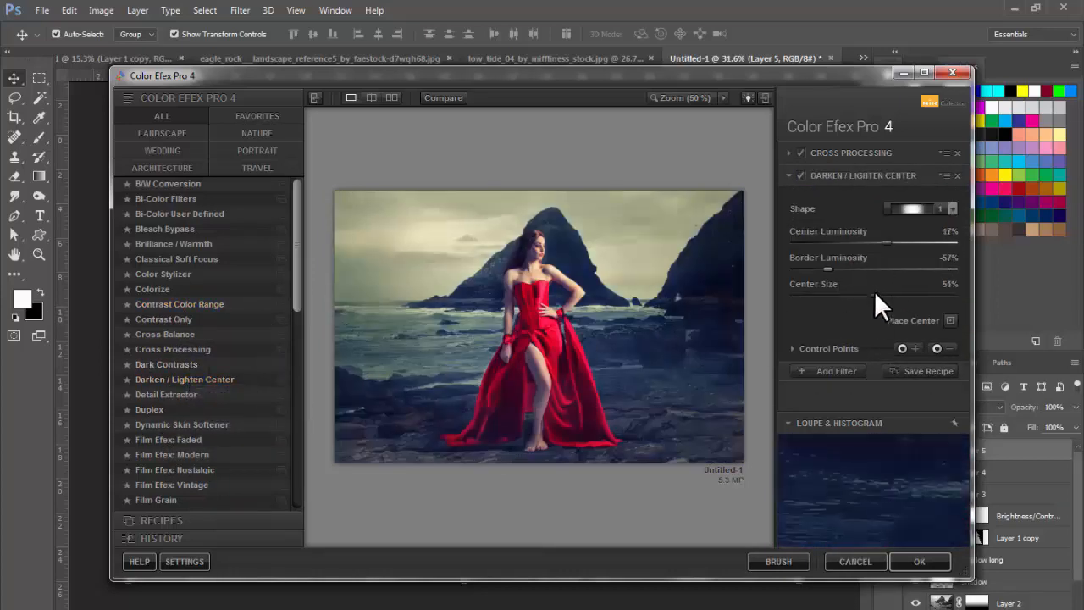
drag(876, 293, 925, 286)
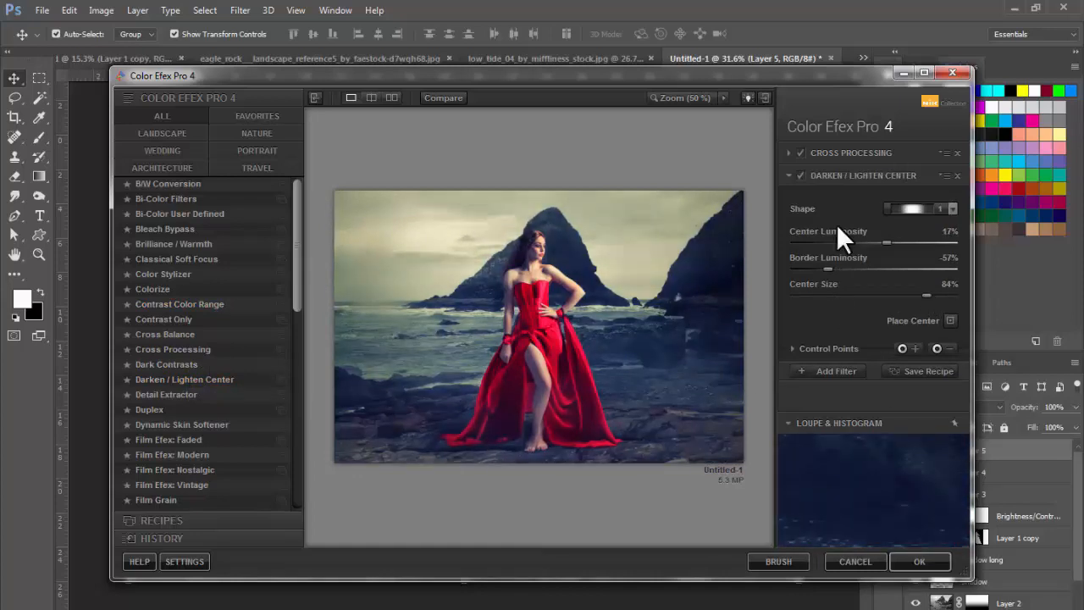
click(922, 563)
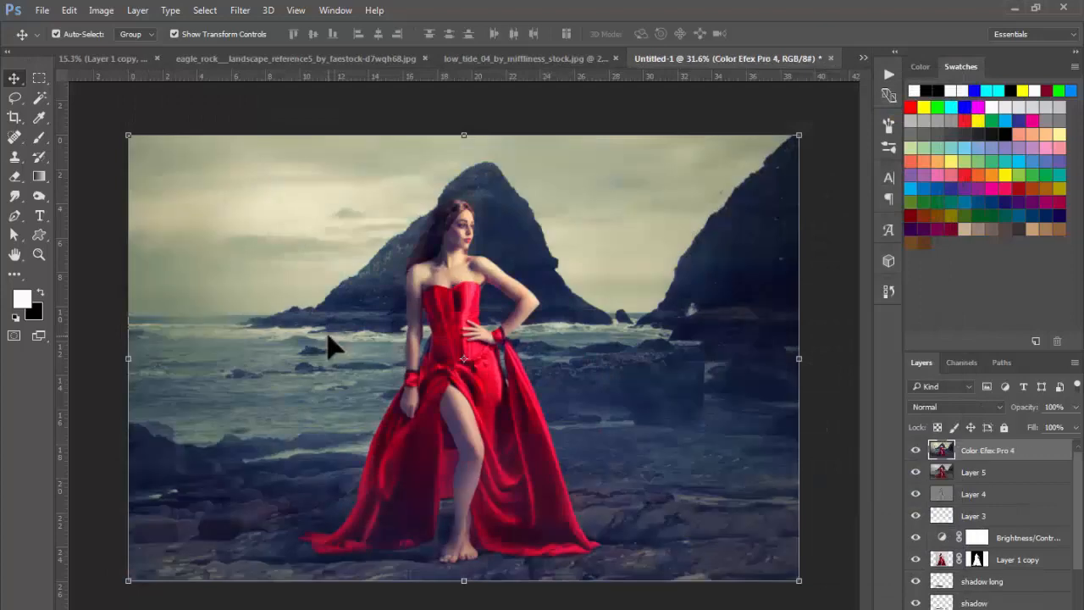
Examine the color-graded composite up close around the woman's upper body and as a whole image
click(833, 331)
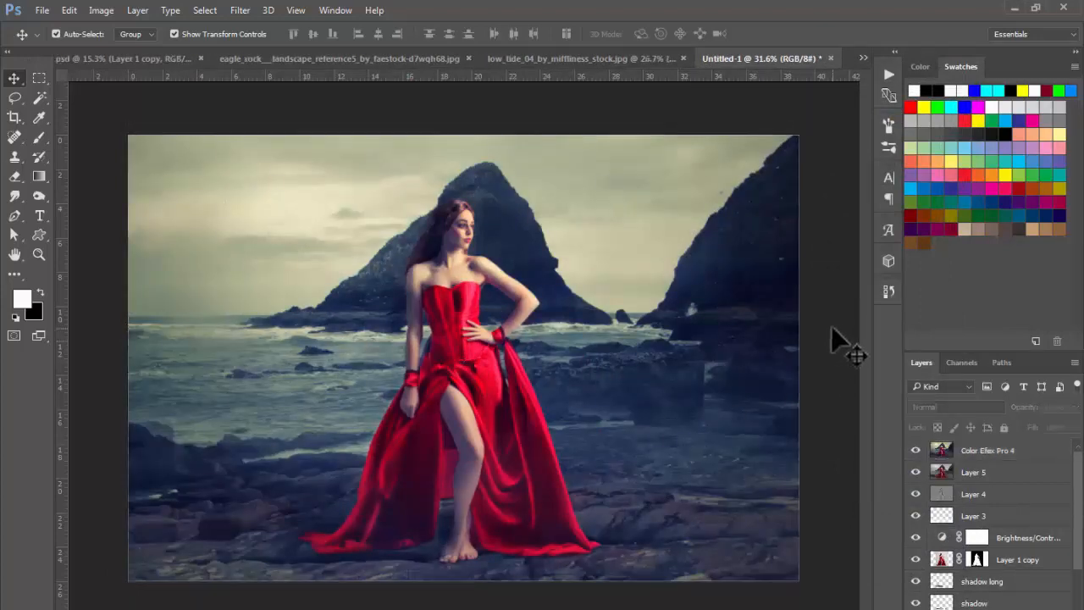
ctrl+click(457, 451)
drag(456, 306, 476, 464)
drag(477, 463, 503, 496)
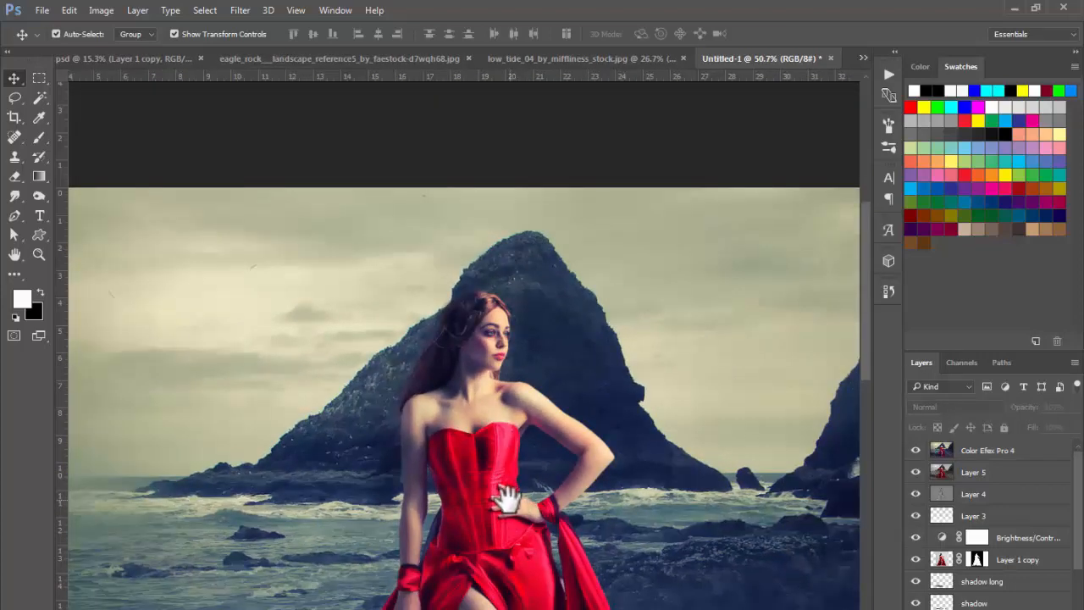
drag(805, 510, 735, 501)
drag(642, 341, 808, 429)
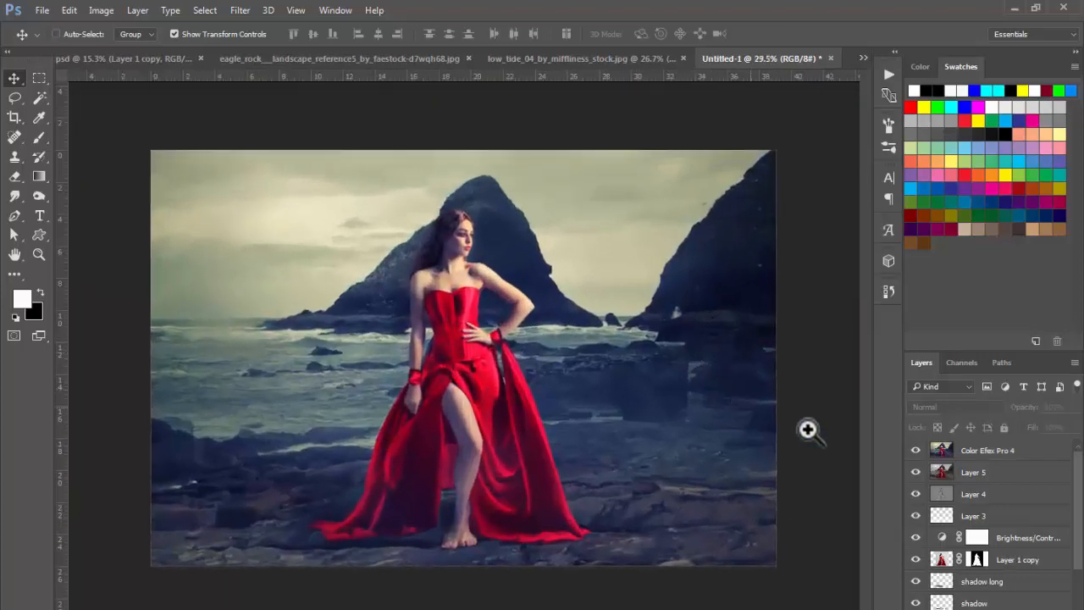
Create a new layer above the Color Efex Pro 4 layer and choose a bright yellow foreground color for the brush
click(1007, 452)
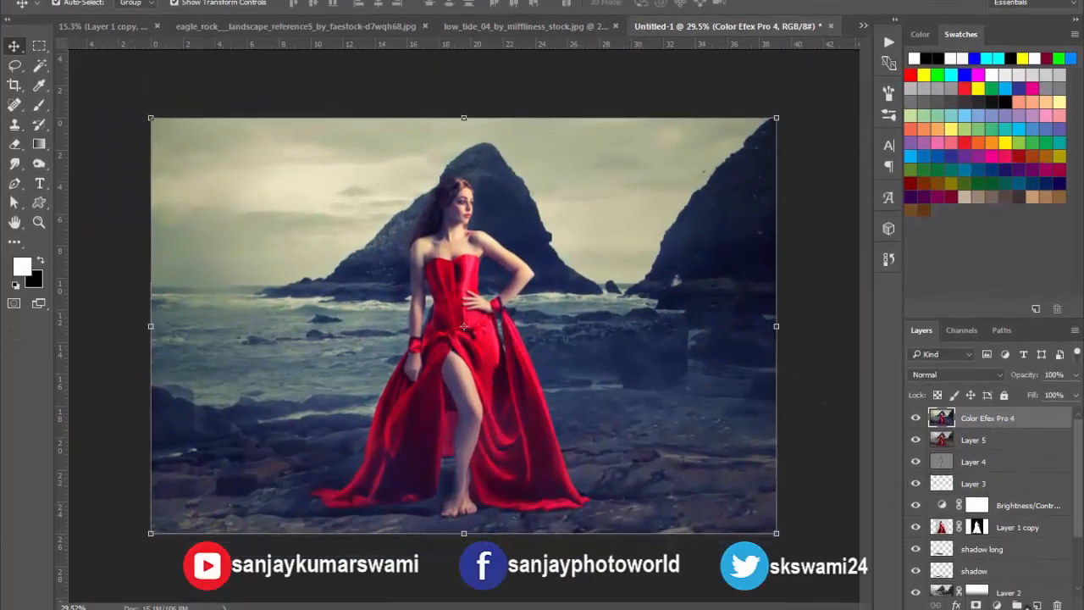
click(1037, 605)
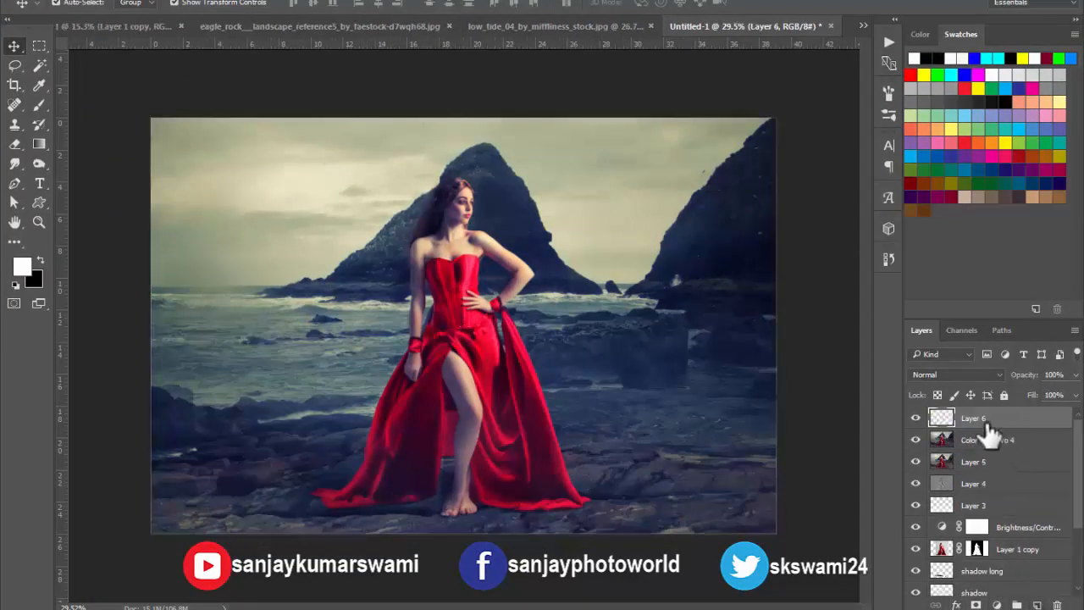
key(b)
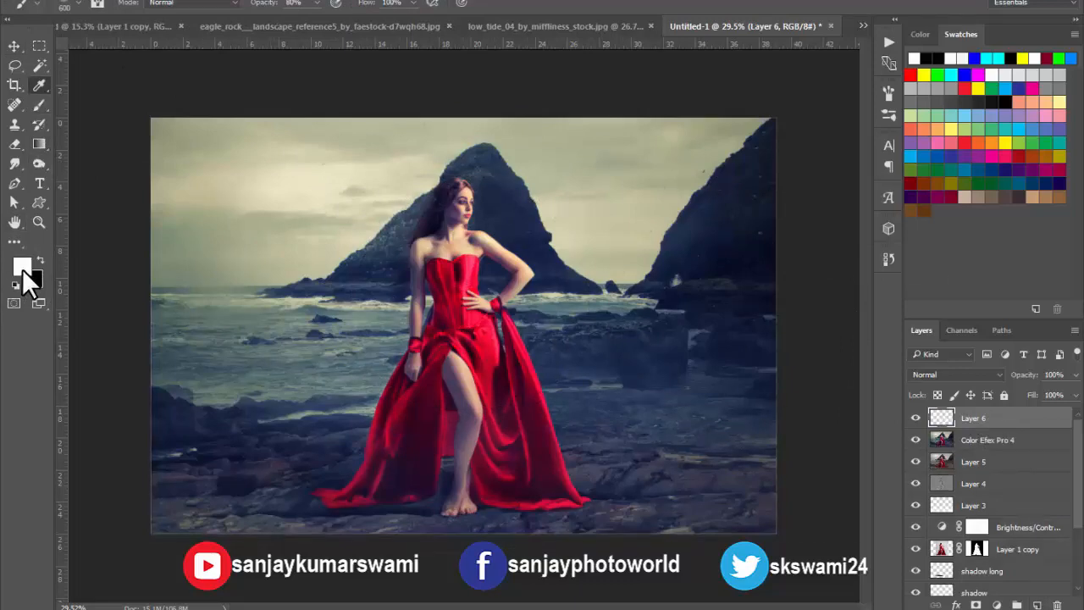
click(22, 267)
drag(874, 373, 878, 481)
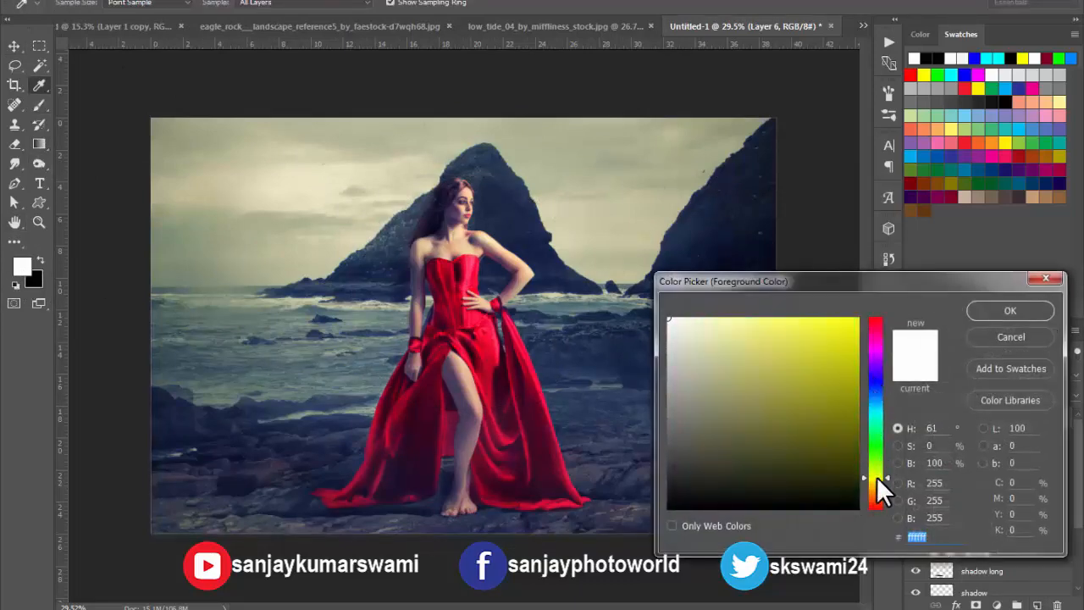
click(856, 322)
click(1021, 312)
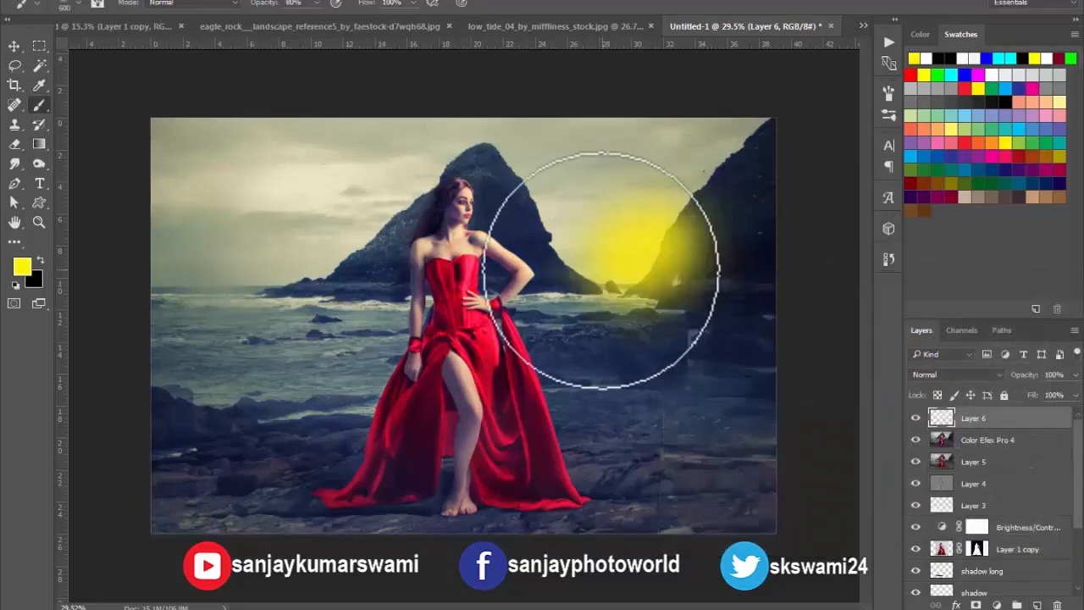
Try Color Dodge on Layer 6, reduce its opacity to 38%, and set its blend mode to Overlay
click(956, 374)
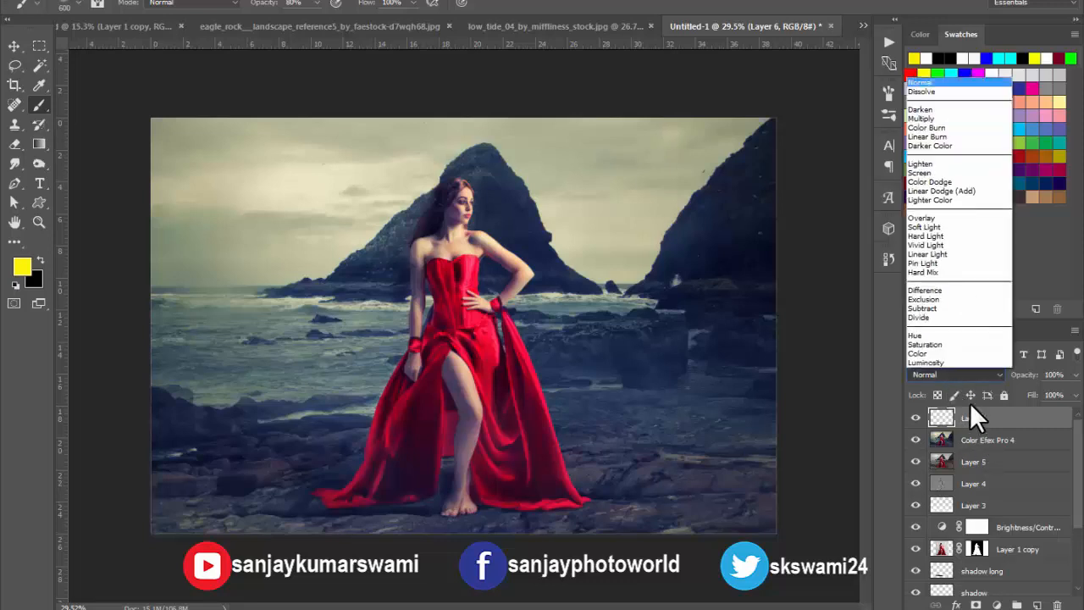
click(932, 182)
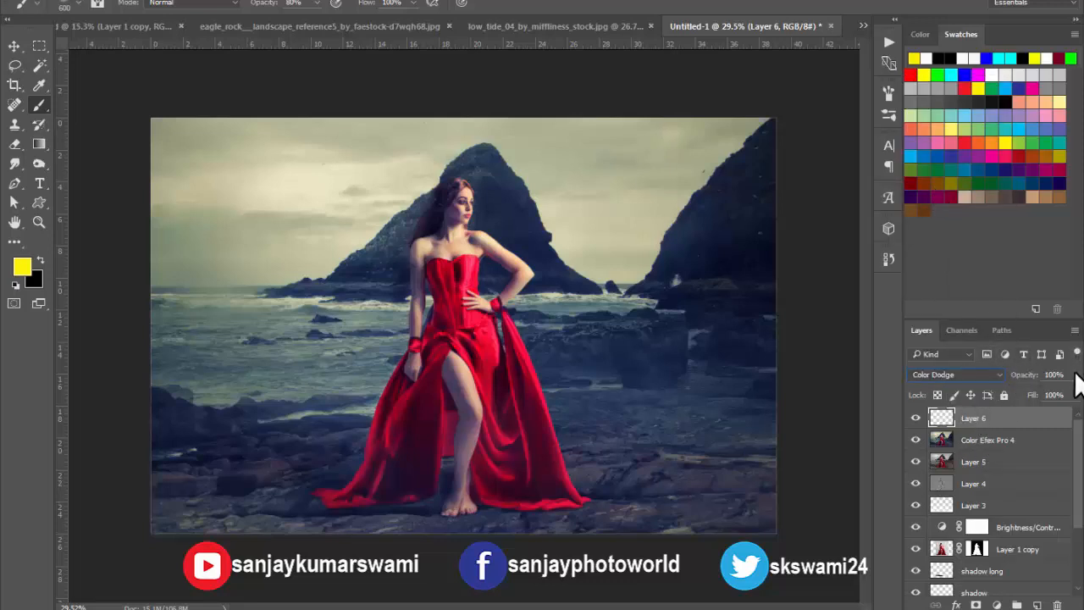
drag(1034, 405, 1038, 405)
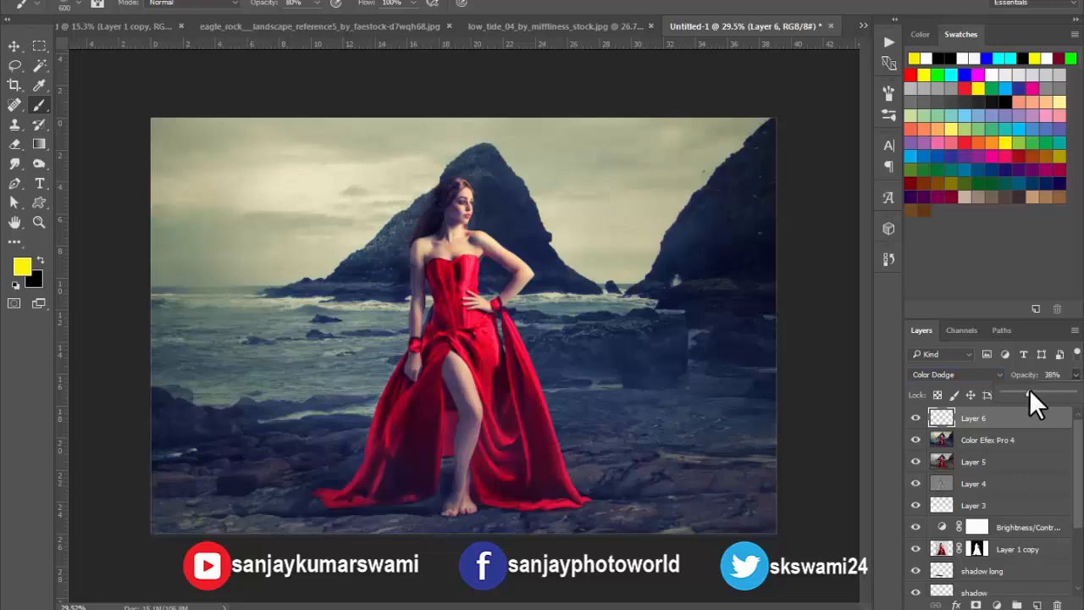
click(955, 374)
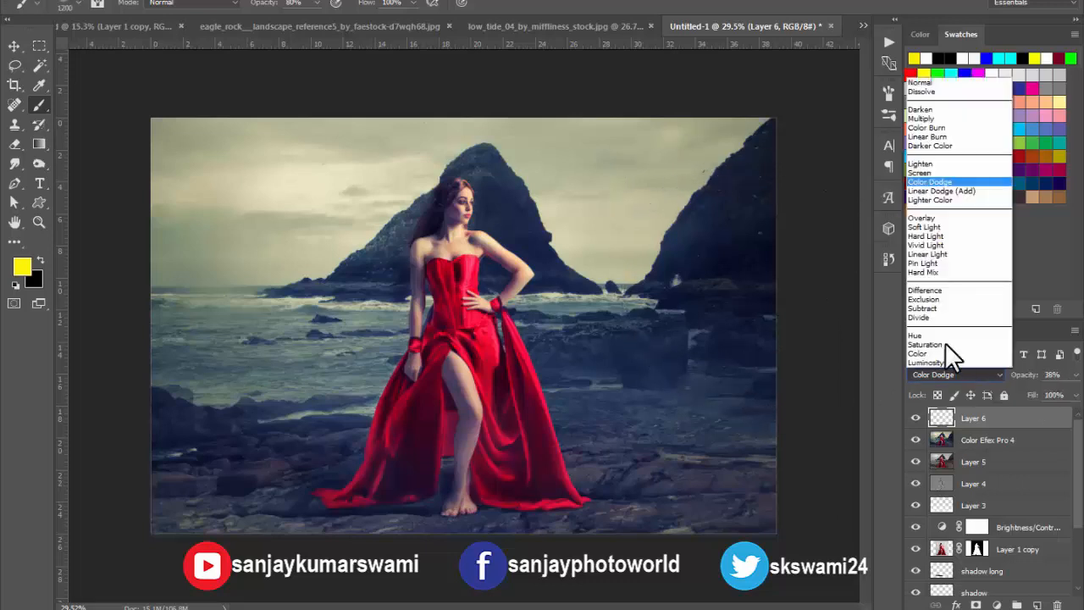
click(923, 218)
drag(666, 271, 649, 246)
click(707, 227)
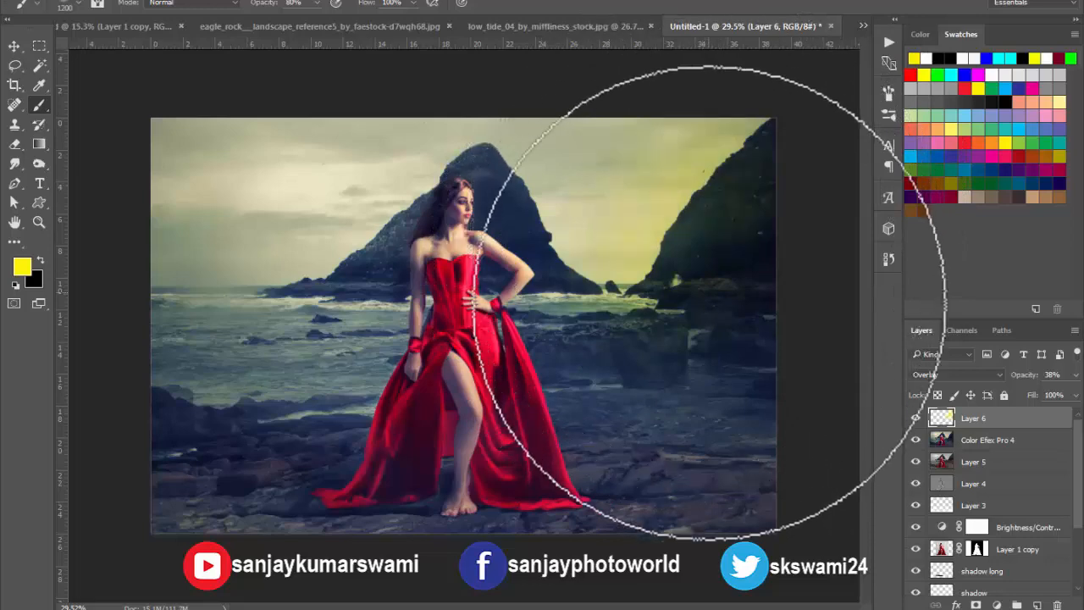
key(ctrl+alt+z)
key(ctrl+alt+z)
Paint a soft yellow glow over the sky between the two rock peaks with the 1200-pixel brush
click(761, 177)
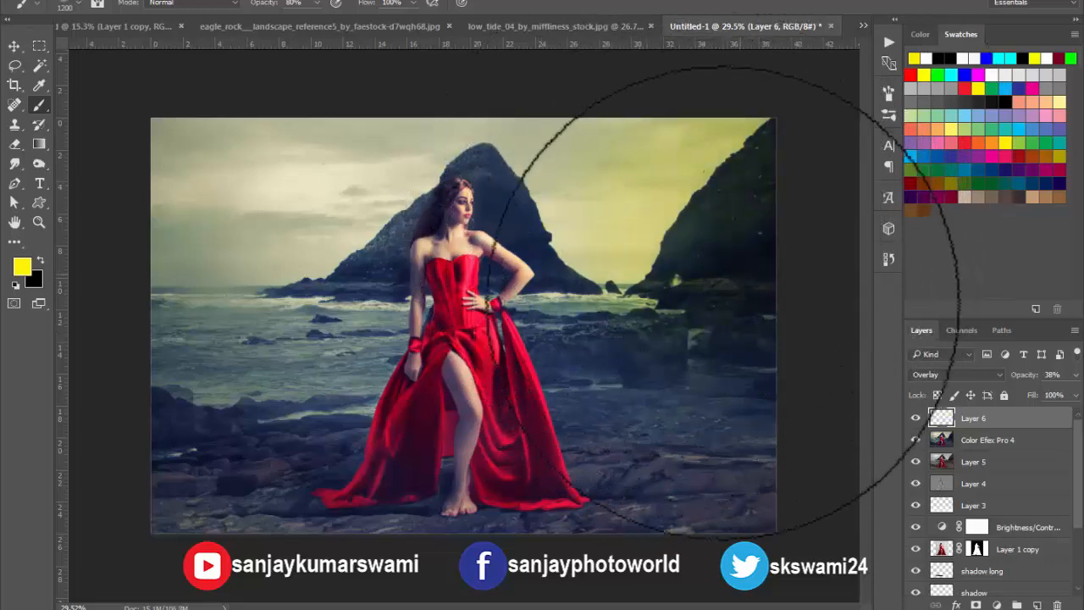
click(648, 252)
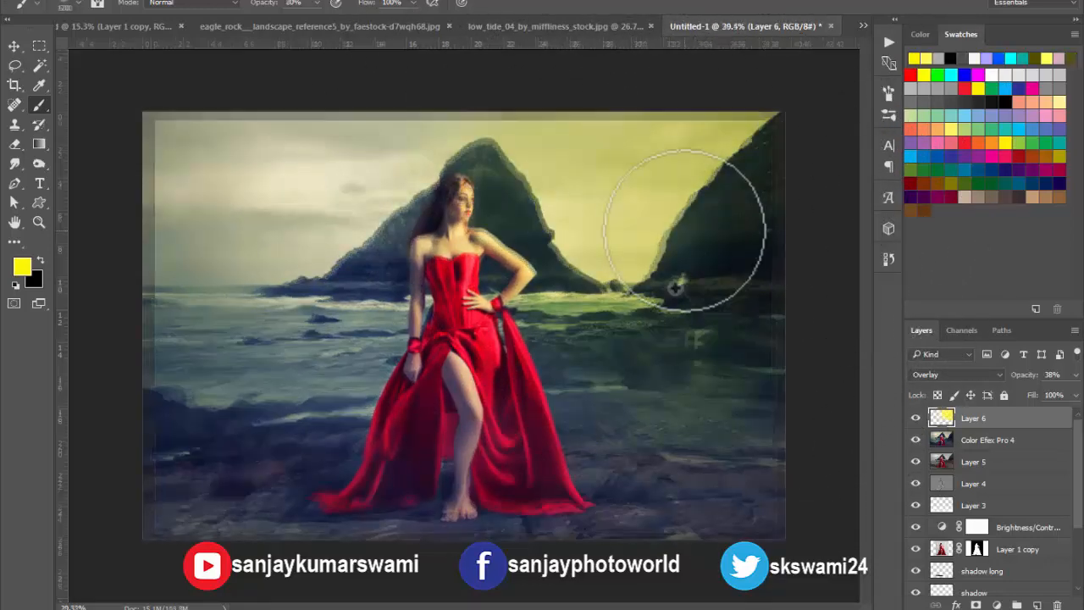